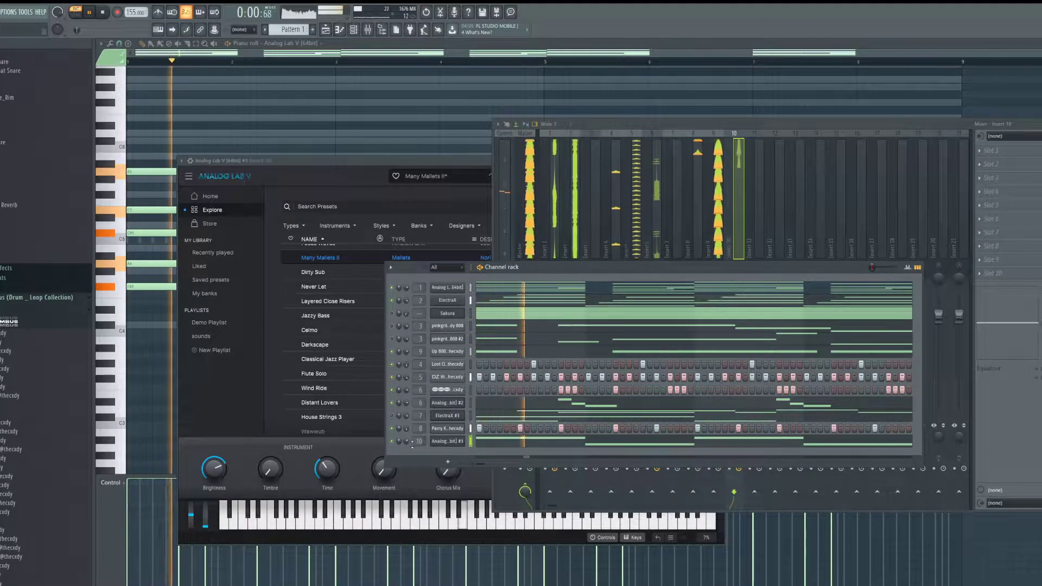
Step: Raise all notes of the third Analog Lab V channel by one octave in its piano roll
{"action": "left_click", "coordinate": [743, 218]}
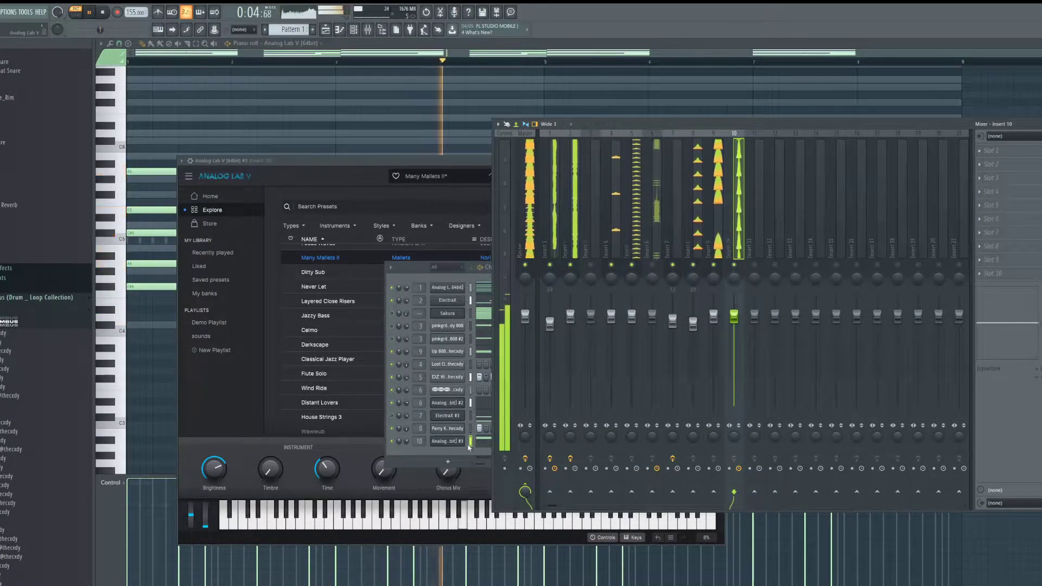
{"action": "left_click", "coordinate": [485, 441]}
{"action": "left_click", "coordinate": [196, 43]}
{"action": "left_click_drag", "start_coordinate": [953, 145], "coordinate": [128, 353]}
{"action": "key", "text": "ctrl+Up"}
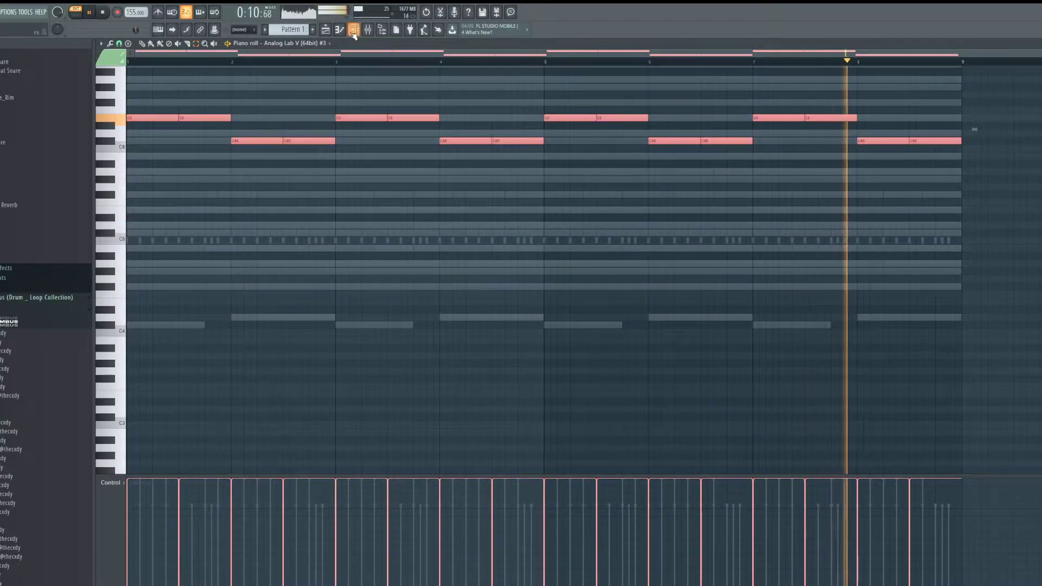
Step: Try the Rom1B 07-CELESTE, Shaky Sweep and Control Horns presets in the third Analog Lab V instrument
{"action": "key", "text": "F6"}
{"action": "left_click", "coordinate": [450, 443]}
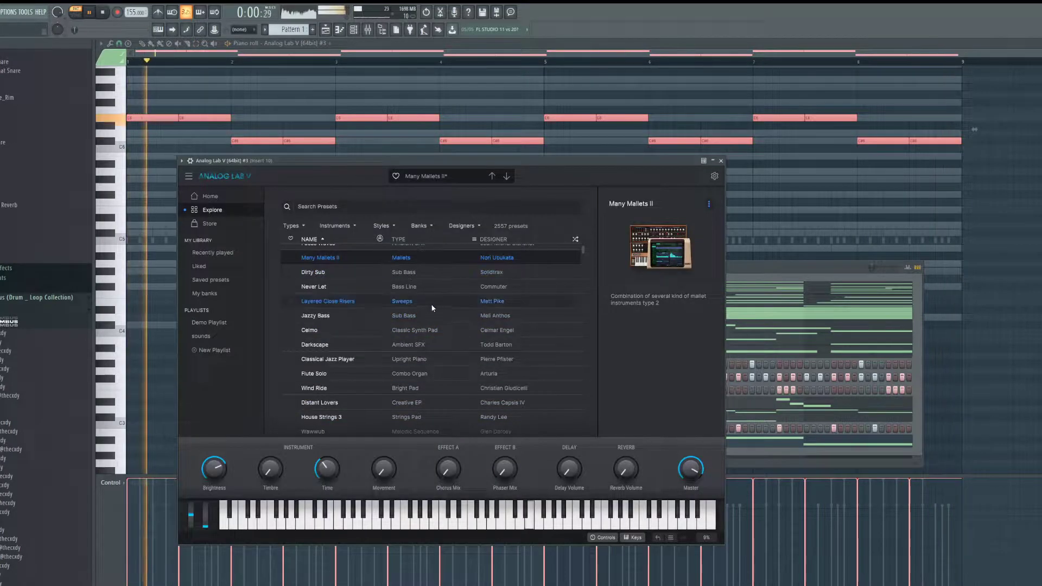
{"action": "scroll", "coordinate": [446, 351], "scroll_direction": "down", "scroll_amount": 6}
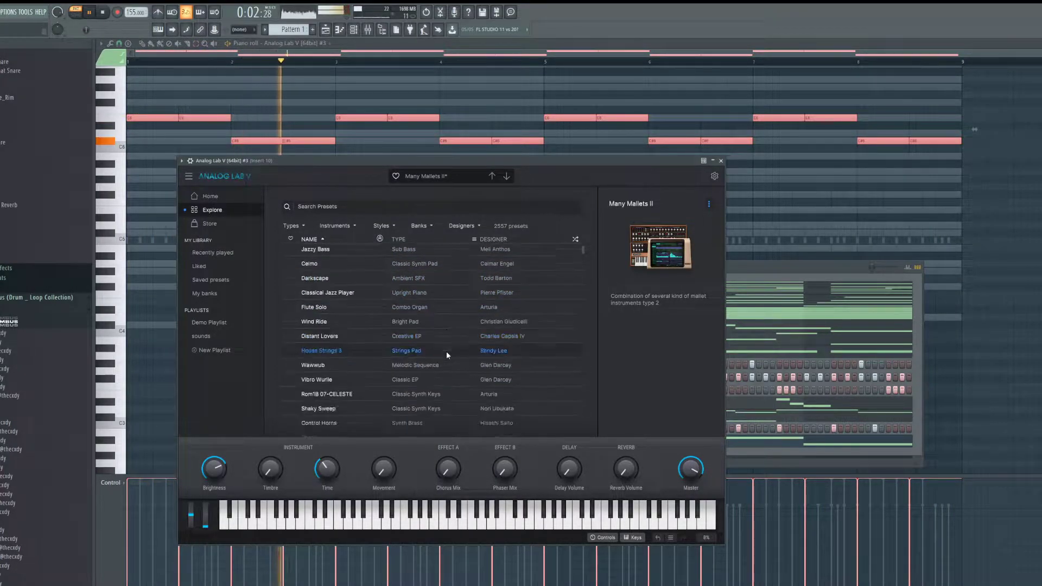
{"action": "left_click", "coordinate": [441, 373]}
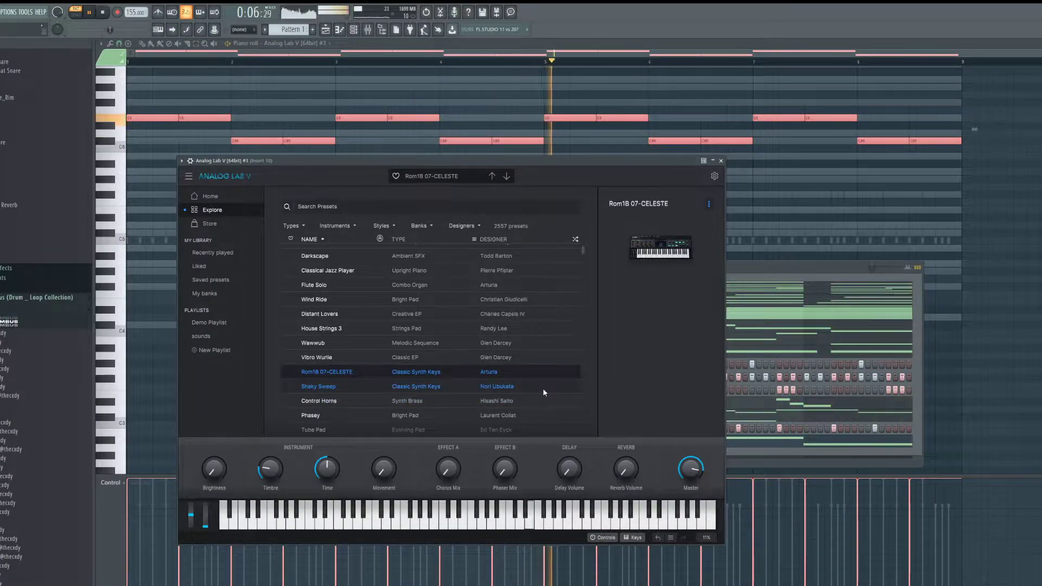
{"action": "left_click", "coordinate": [466, 384]}
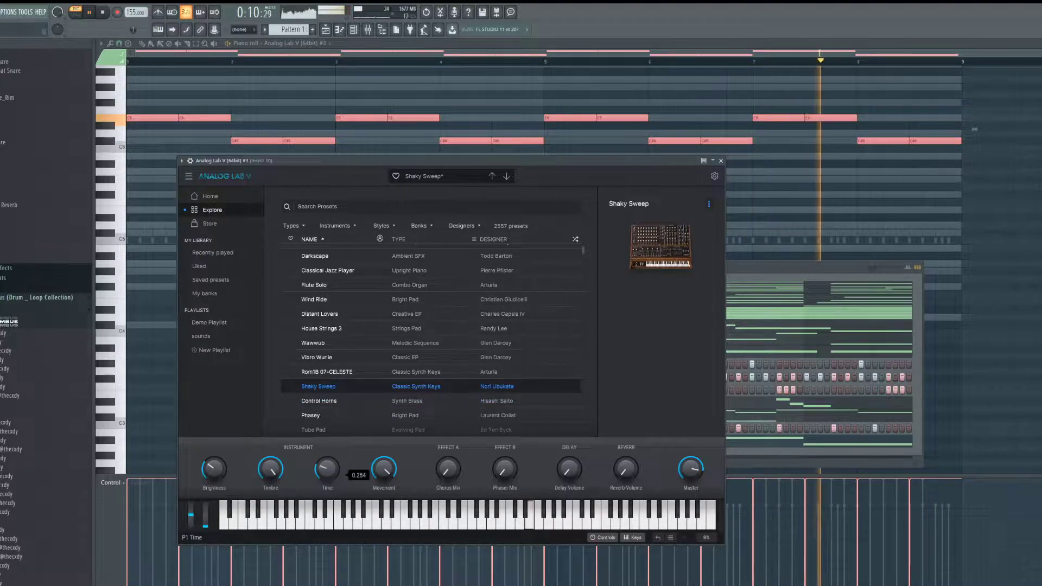
{"action": "scroll", "coordinate": [468, 400], "scroll_direction": "down", "scroll_amount": 1}
{"action": "left_click", "coordinate": [454, 379]}
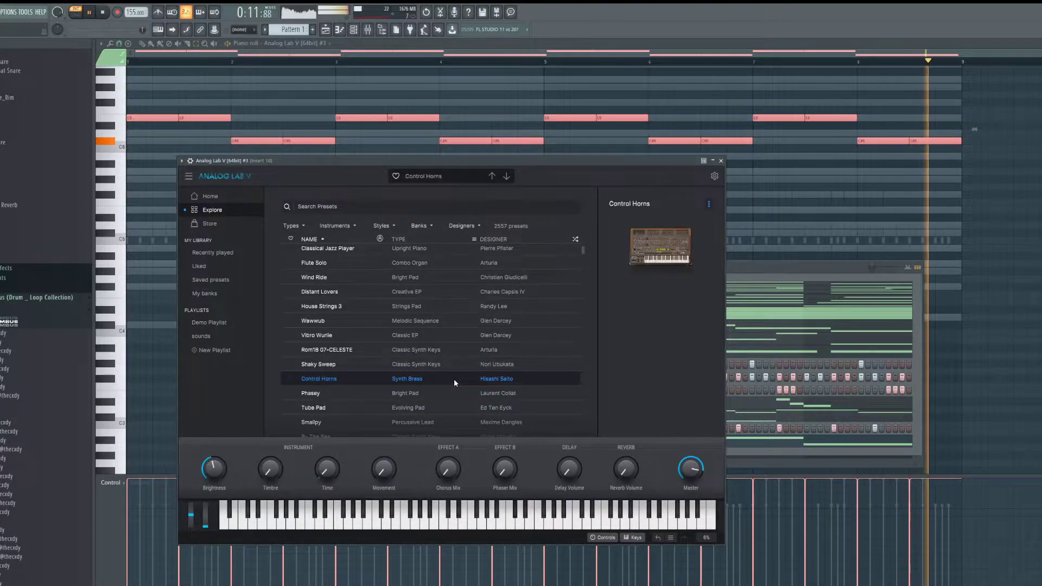
{"action": "scroll", "coordinate": [456, 387], "scroll_direction": "down", "scroll_amount": 1}
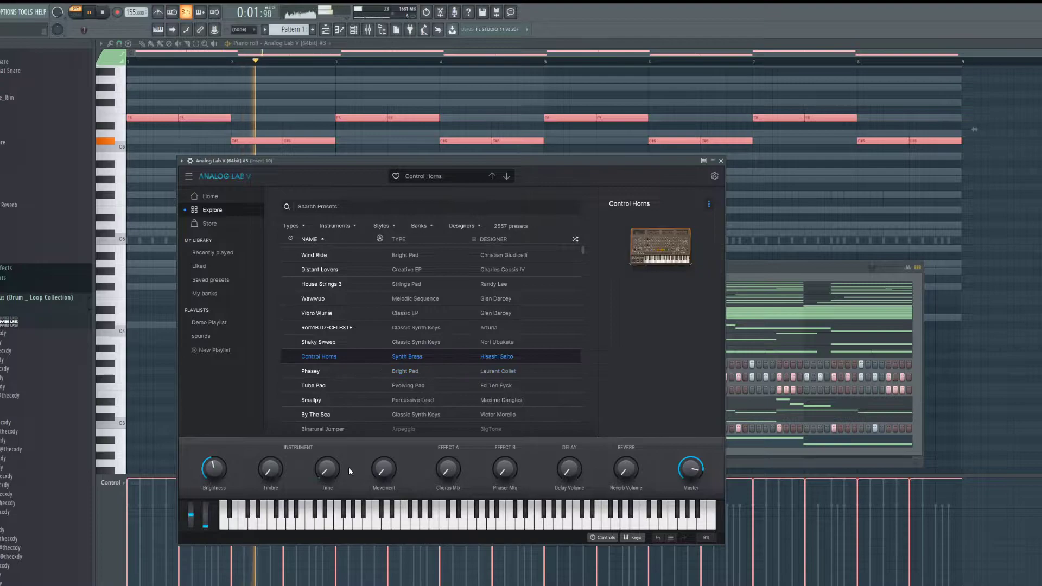
Step: Mute insert 2 in the mixer
{"action": "left_click", "coordinate": [740, 265]}
{"action": "left_click", "coordinate": [367, 29]}
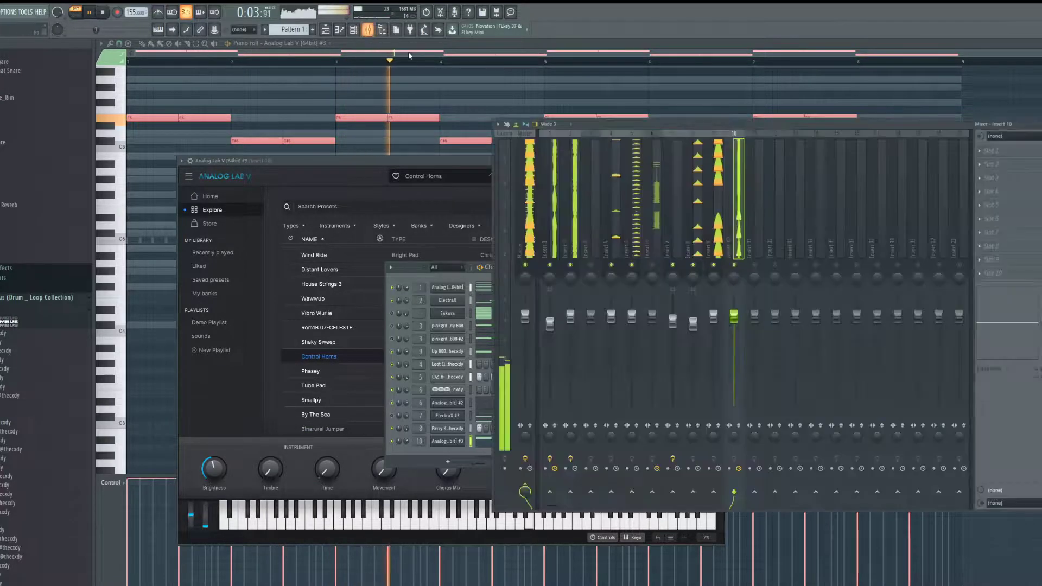
{"action": "left_click", "coordinate": [570, 265]}
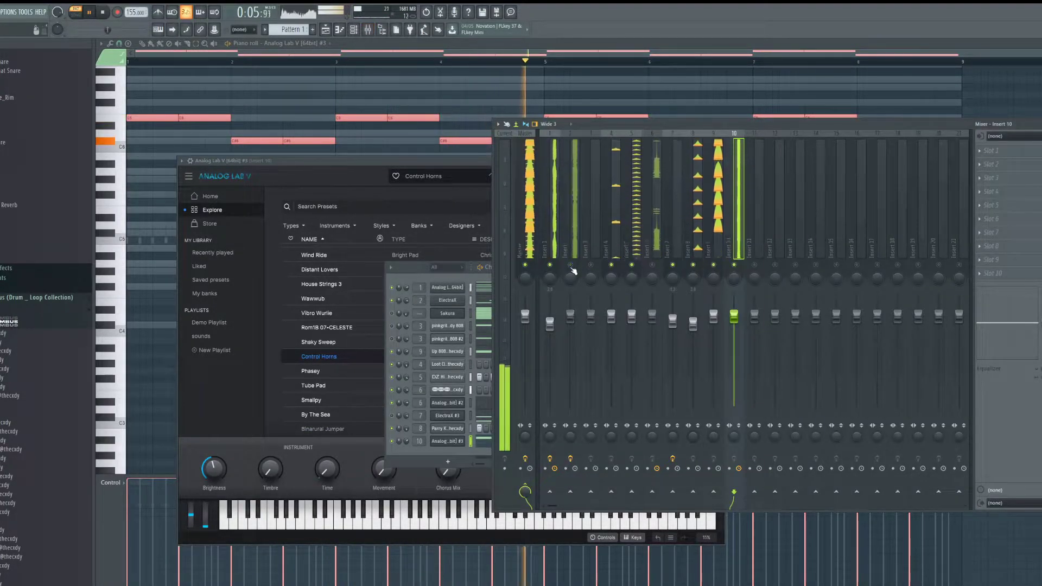
Step: Load the By The Sea preset in the third Analog Lab V instrument and raise its Time setting slightly
{"action": "left_click", "coordinate": [410, 456]}
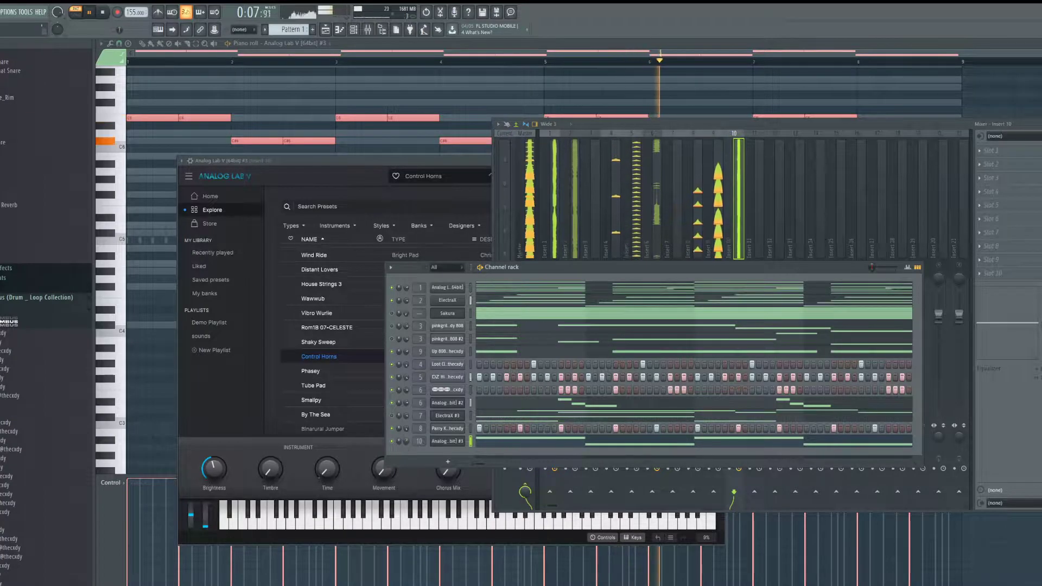
{"action": "scroll", "coordinate": [328, 413], "scroll_direction": "down", "scroll_amount": 2}
{"action": "left_click", "coordinate": [222, 413]}
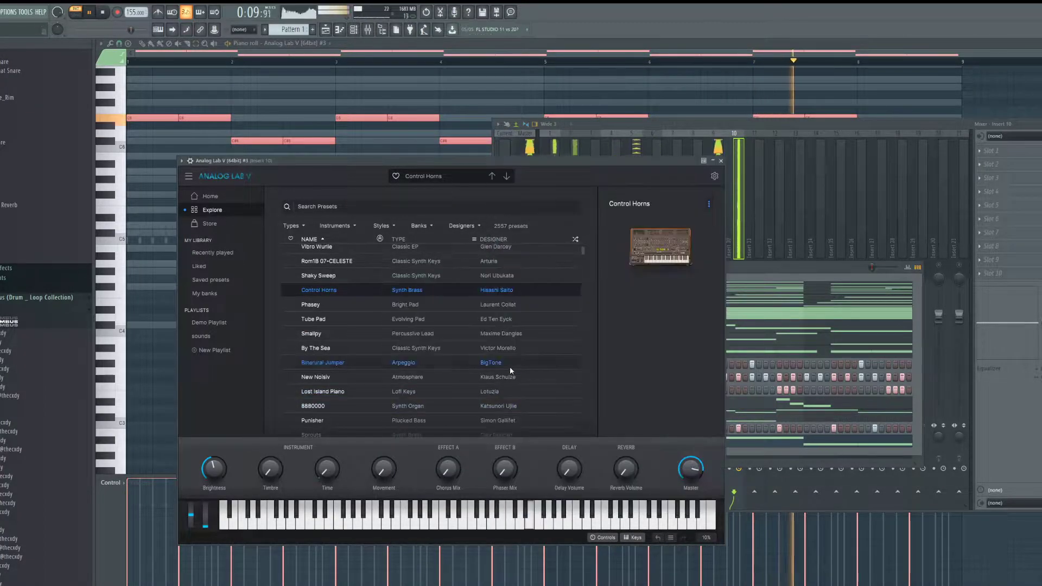
{"action": "left_click", "coordinate": [447, 348]}
{"action": "left_click_drag", "start_coordinate": [327, 468], "coordinate": [340, 466]}
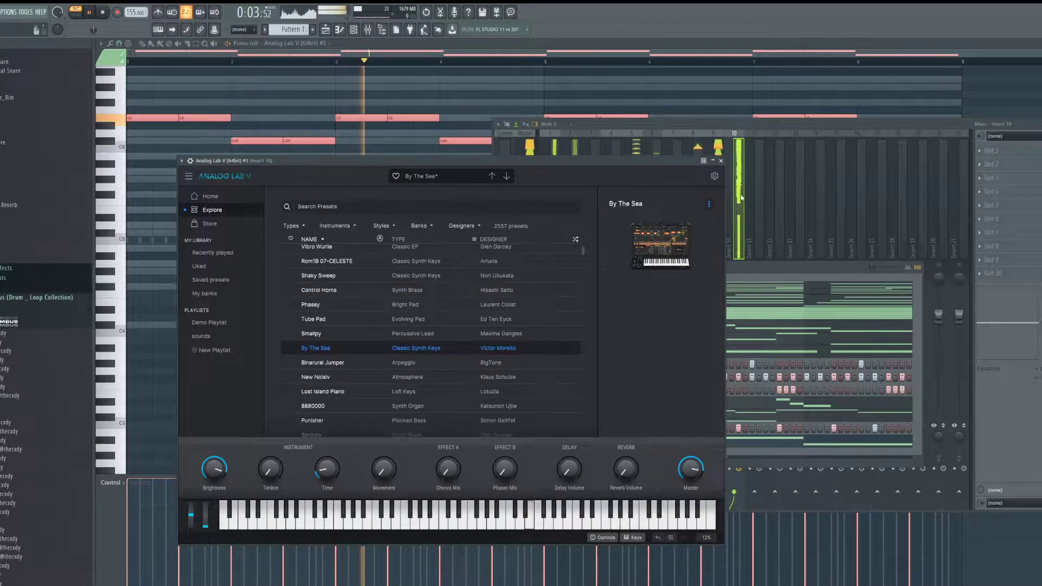
Step: Add Fruity Parametric EQ 2 with low and high cuts and Flux Mini with 1/8 sync and 57.20% mix to mixer insert 10
{"action": "left_click", "coordinate": [741, 197]}
{"action": "left_click", "coordinate": [991, 150]}
{"action": "left_click", "coordinate": [992, 162]}
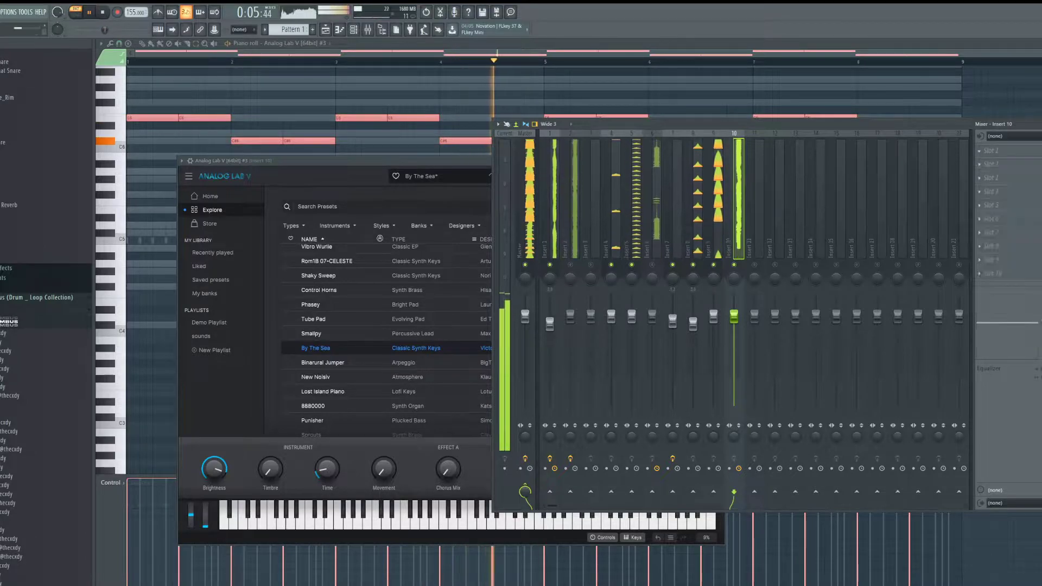
{"action": "left_click_drag", "start_coordinate": [422, 170], "coordinate": [423, 206]}
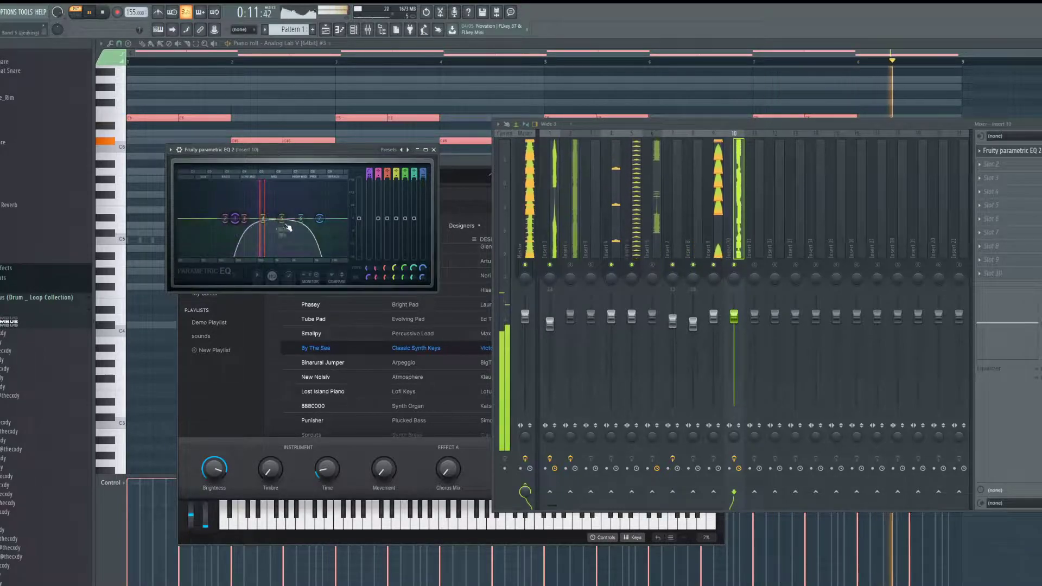
{"action": "left_click", "coordinate": [991, 164]}
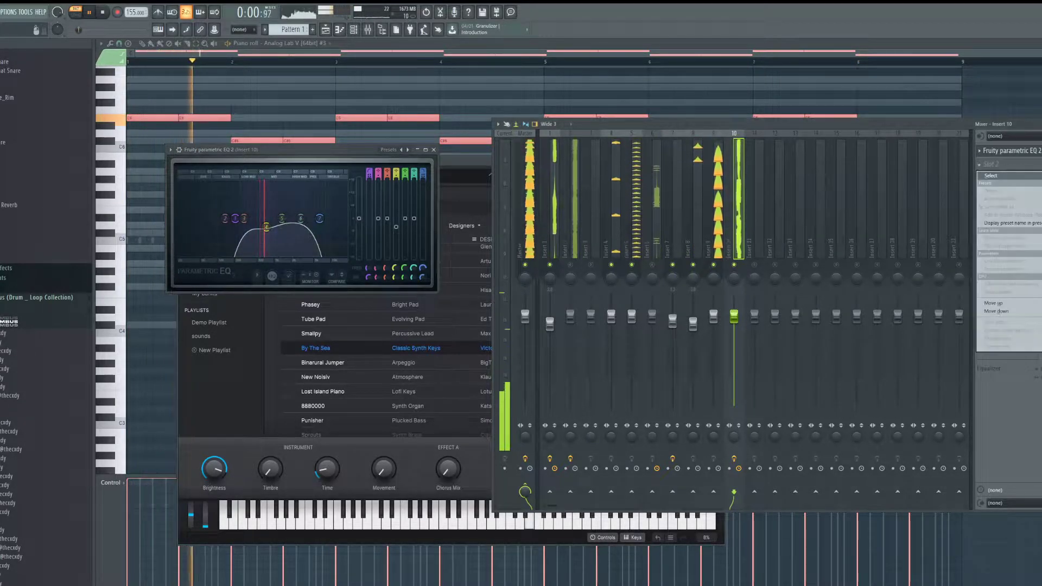
{"action": "left_click", "coordinate": [1037, 175]}
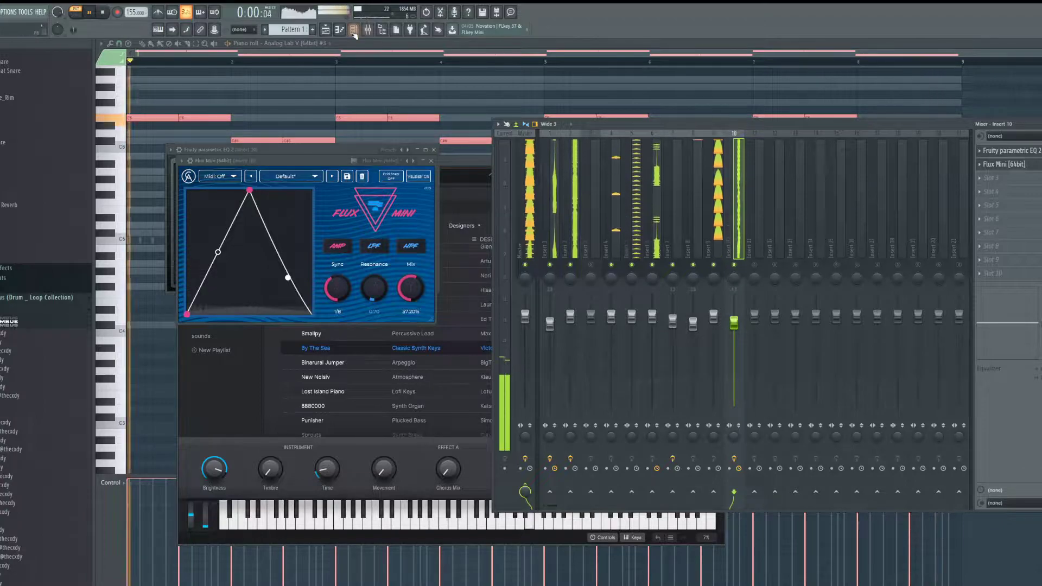
Step: In the second Analog Lab V channel's melody, delete the middle note of the first and third phrases and extend each preceding note over the gap
{"action": "key", "text": "F6"}
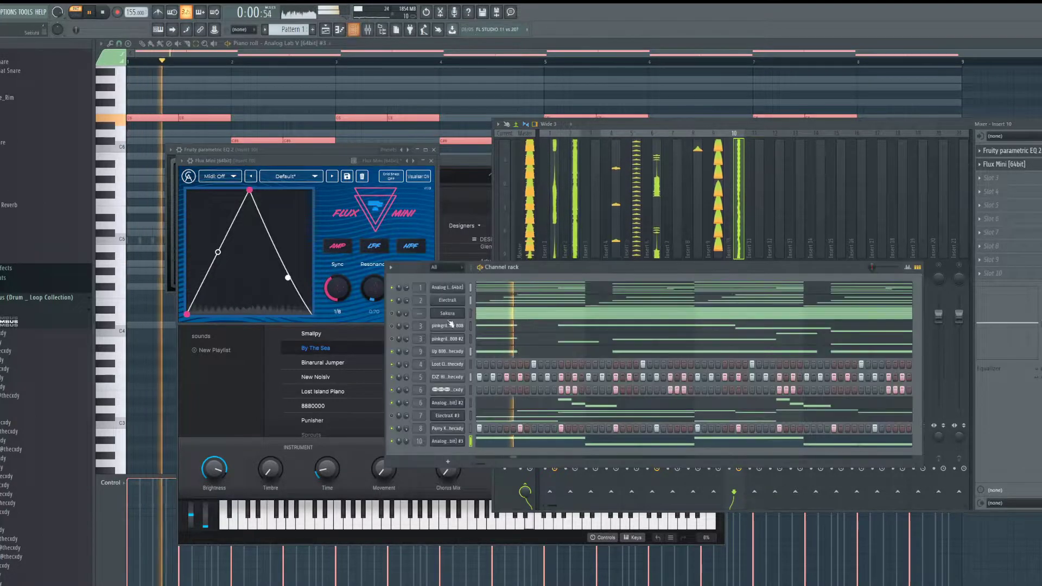
{"action": "left_click", "coordinate": [453, 405]}
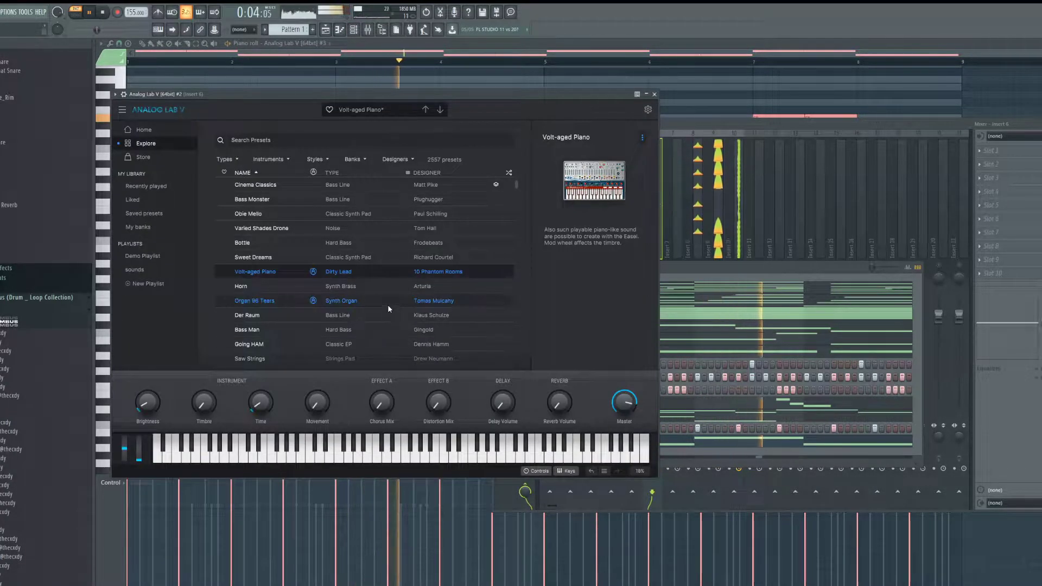
{"action": "left_click", "coordinate": [718, 276]}
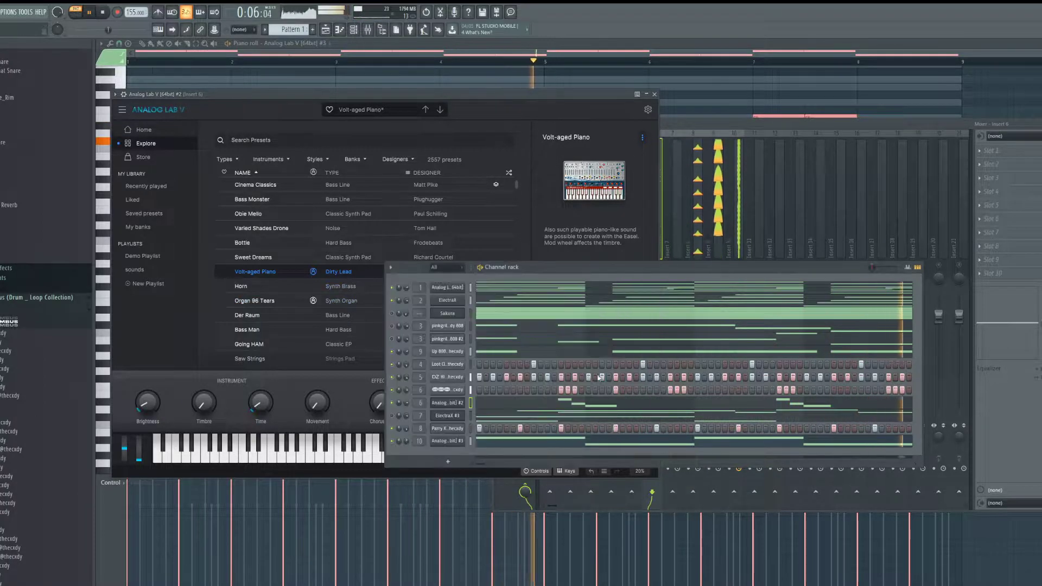
{"action": "left_click", "coordinate": [548, 405]}
{"action": "key", "text": "space"}
{"action": "key", "text": "space"}
{"action": "scroll", "coordinate": [304, 228], "scroll_direction": "up", "scroll_amount": 4}
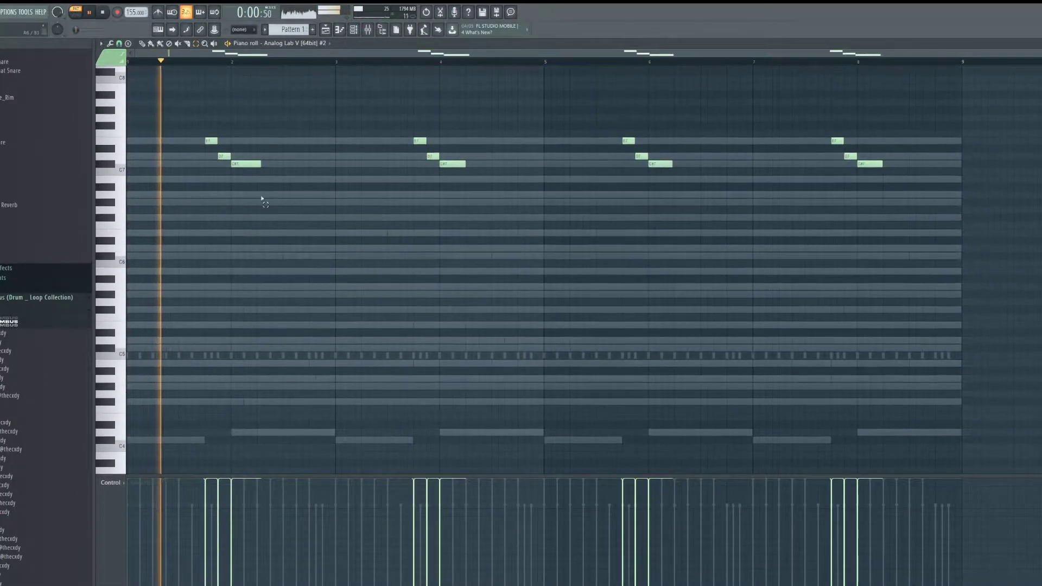
{"action": "left_click", "coordinate": [221, 157]}
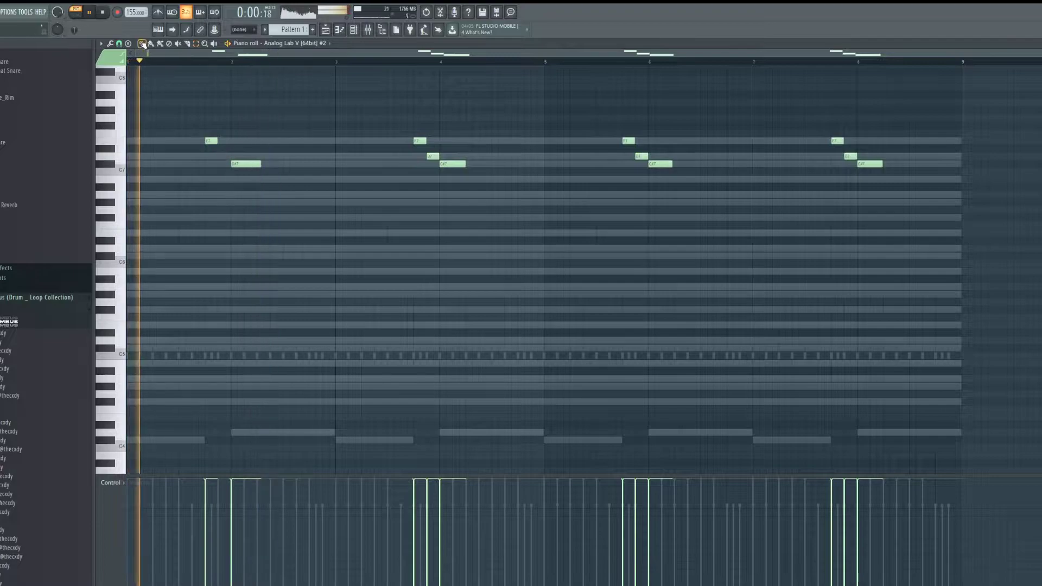
{"action": "left_click_drag", "start_coordinate": [217, 141], "coordinate": [230, 140]}
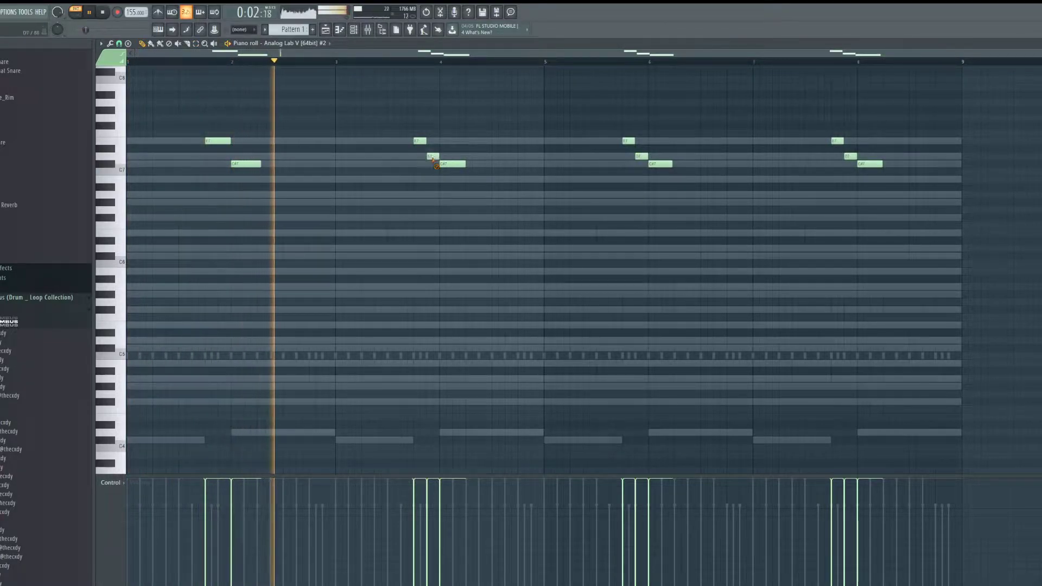
{"action": "left_click_drag", "start_coordinate": [439, 156], "coordinate": [439, 156]}
{"action": "right_click", "coordinate": [640, 157]}
{"action": "left_click_drag", "start_coordinate": [634, 141], "coordinate": [648, 140]}
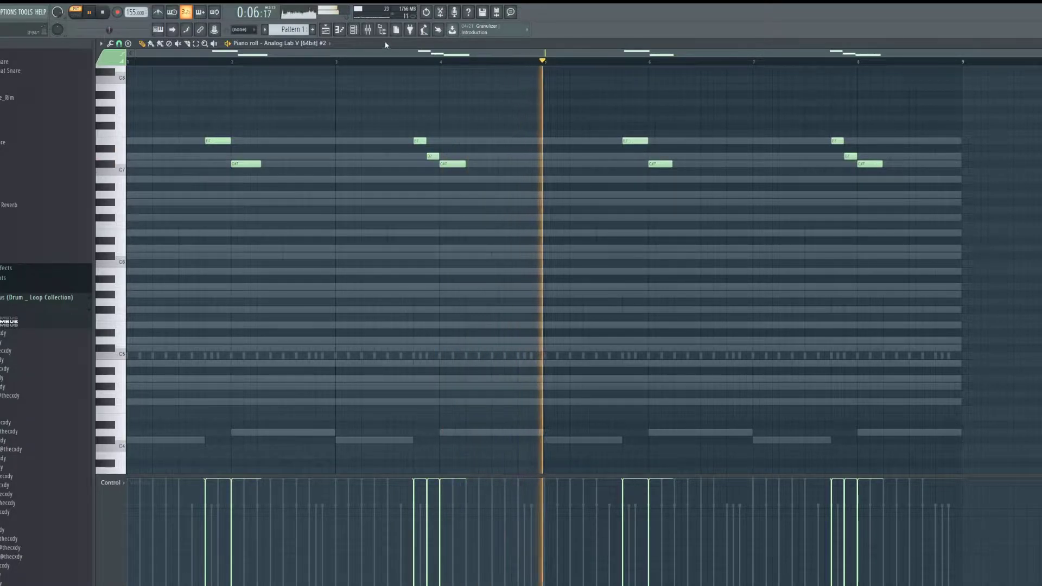
Step: Load the Noisy Anthem preset in the second Analog Lab V instrument
{"action": "key", "text": "F6"}
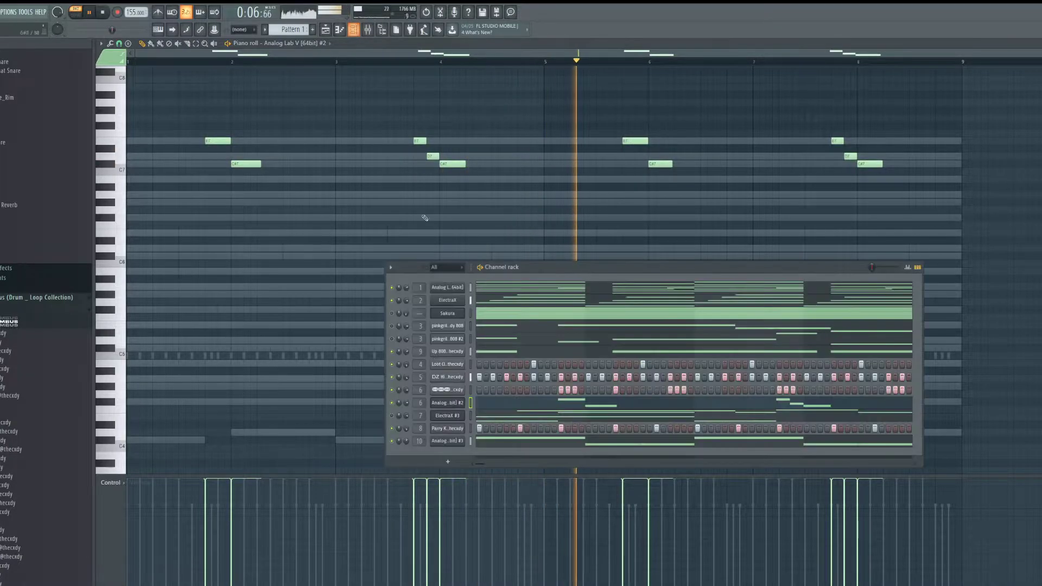
{"action": "left_click", "coordinate": [453, 404]}
{"action": "scroll", "coordinate": [376, 282], "scroll_direction": "down", "scroll_amount": 4}
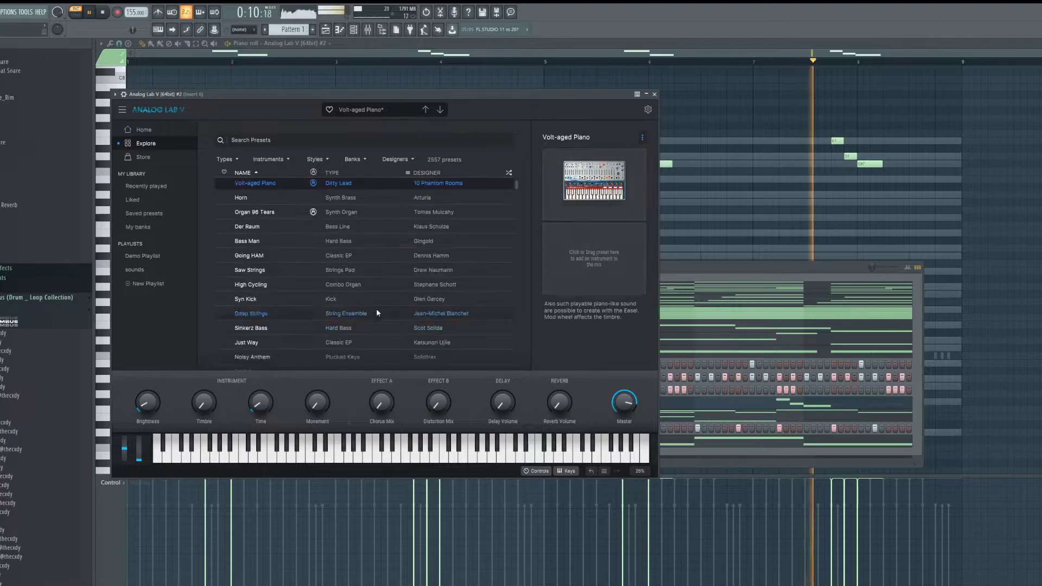
{"action": "left_click", "coordinate": [374, 268]}
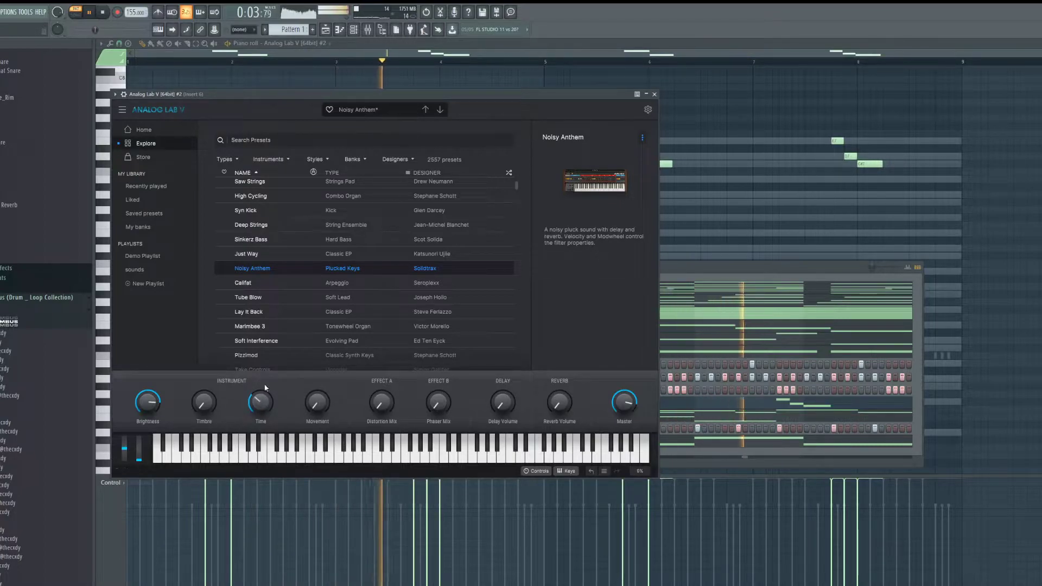
Step: Lower all notes of the second Analog Lab V channel by two octaves
{"action": "left_click", "coordinate": [196, 43]}
{"action": "left_click_drag", "start_coordinate": [949, 99], "coordinate": [43, 346]}
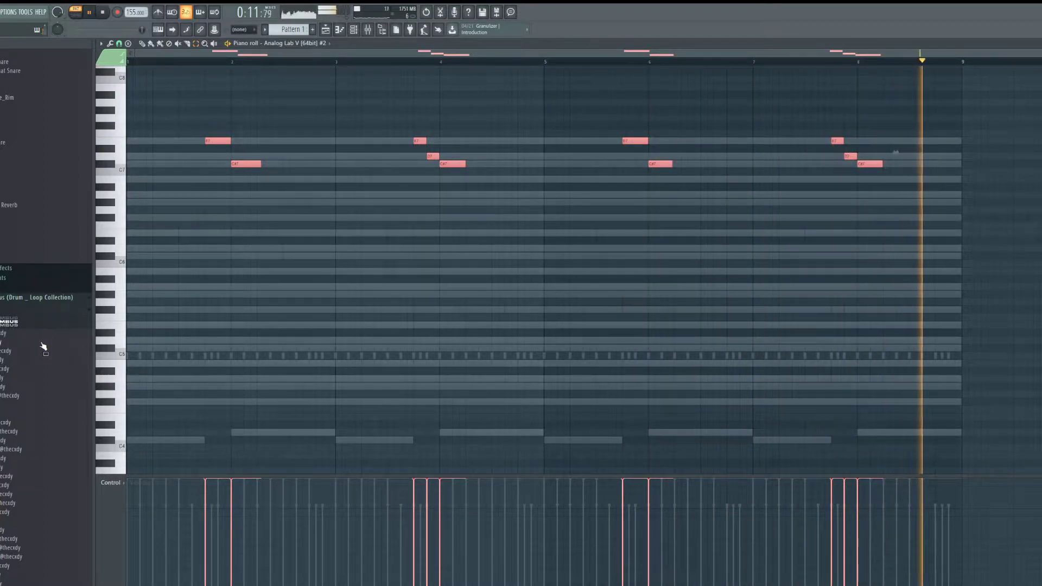
{"action": "key", "text": "ctrl+Down"}
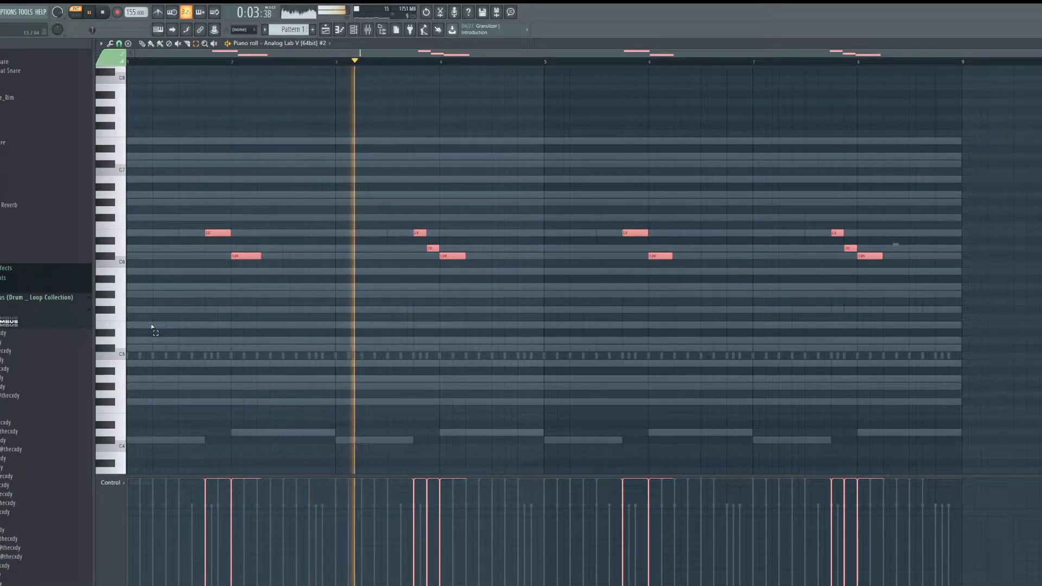
{"action": "key", "text": "ctrl+Down"}
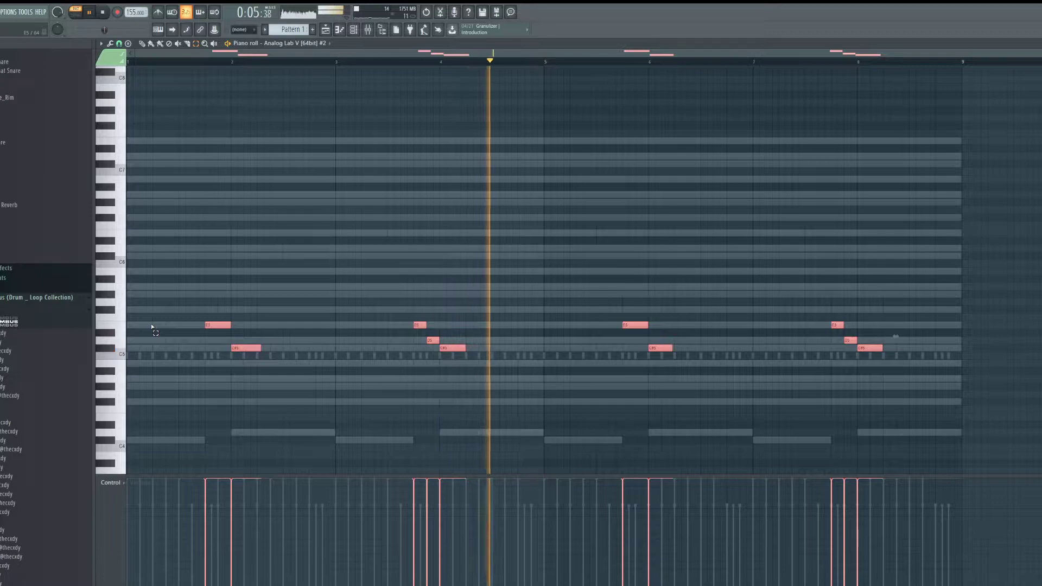
Step: Mute mixer insert 2 and raise the low-cut frequency slightly in the Fruity Parametric EQ 2 on insert 10
{"action": "key", "text": "F9"}
{"action": "left_click", "coordinate": [577, 271]}
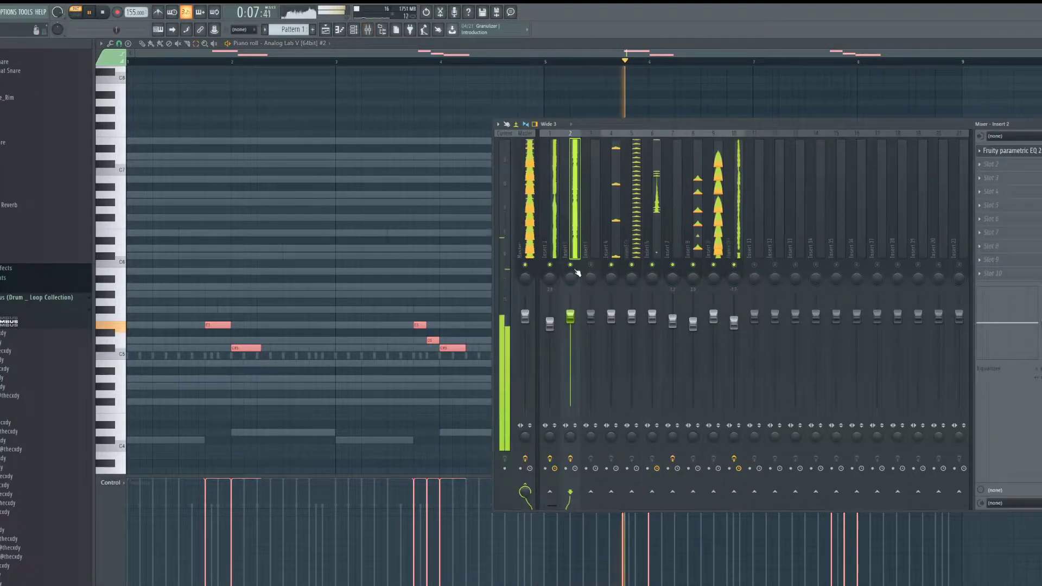
{"action": "left_click", "coordinate": [738, 253]}
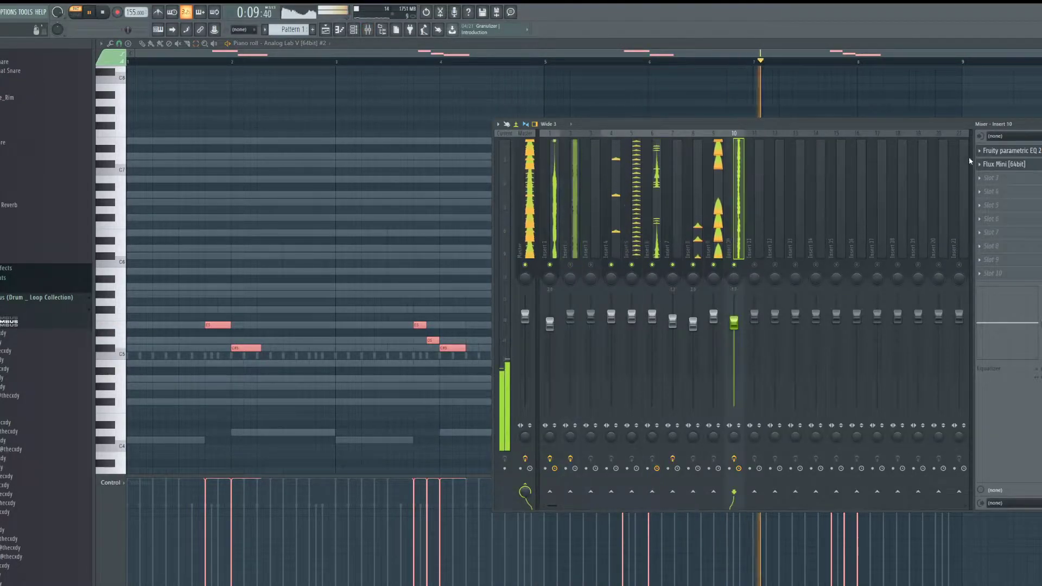
{"action": "left_click", "coordinate": [1003, 164]}
{"action": "left_click", "coordinate": [1016, 151]}
{"action": "left_click_drag", "start_coordinate": [235, 218], "coordinate": [241, 219]}
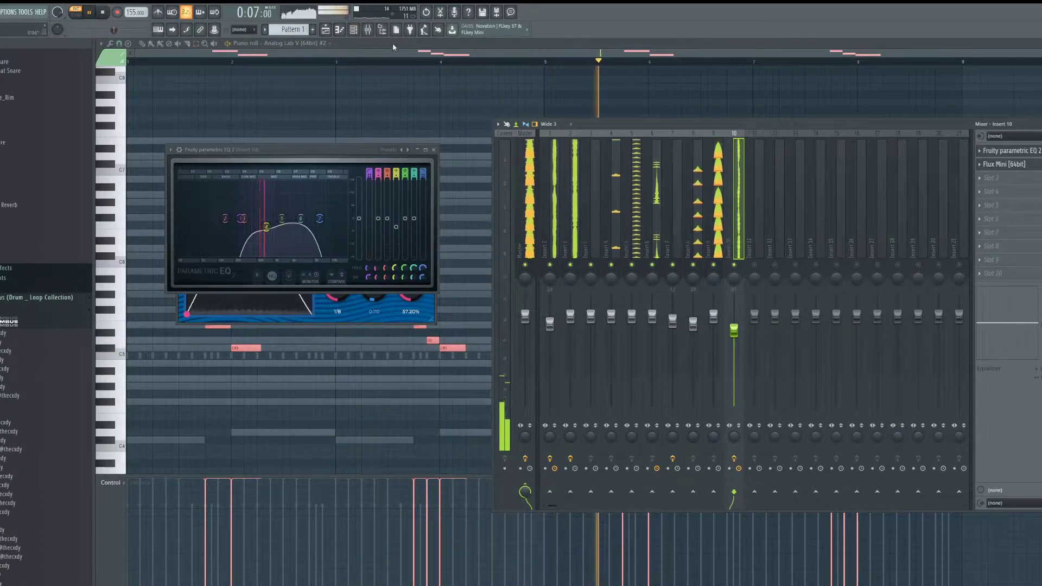
Step: Open the third and second Analog Lab V instruments and inspect their loaded presets and sound controls
{"action": "left_click", "coordinate": [353, 32]}
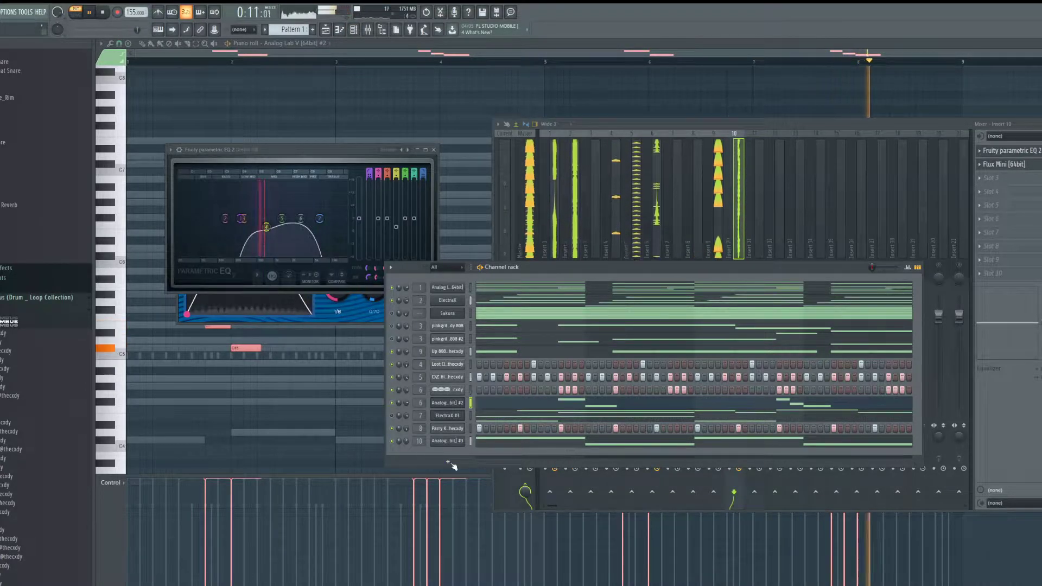
{"action": "left_click", "coordinate": [447, 441]}
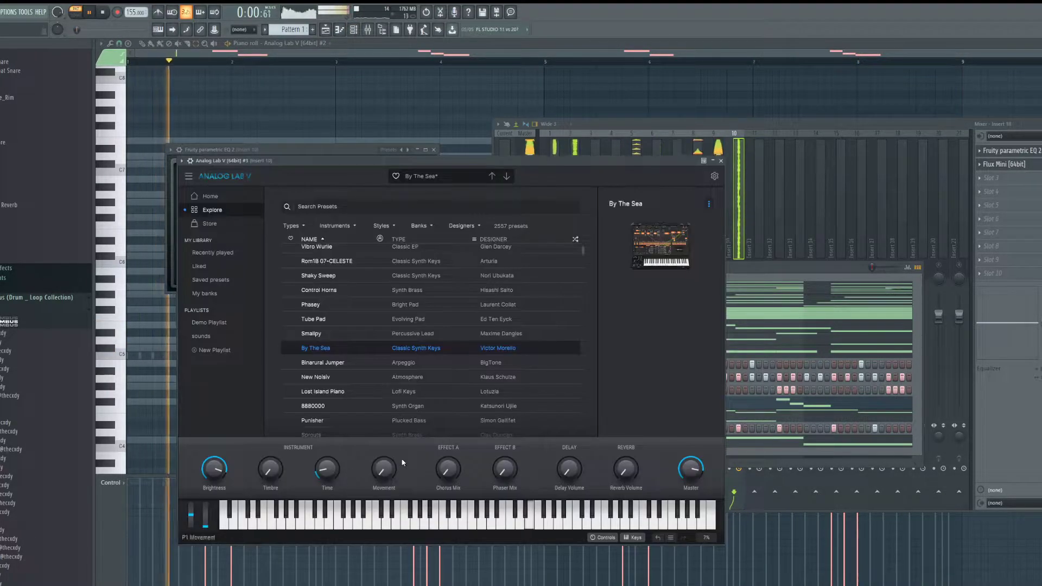
{"action": "left_click", "coordinate": [735, 276]}
{"action": "left_click", "coordinate": [448, 402]}
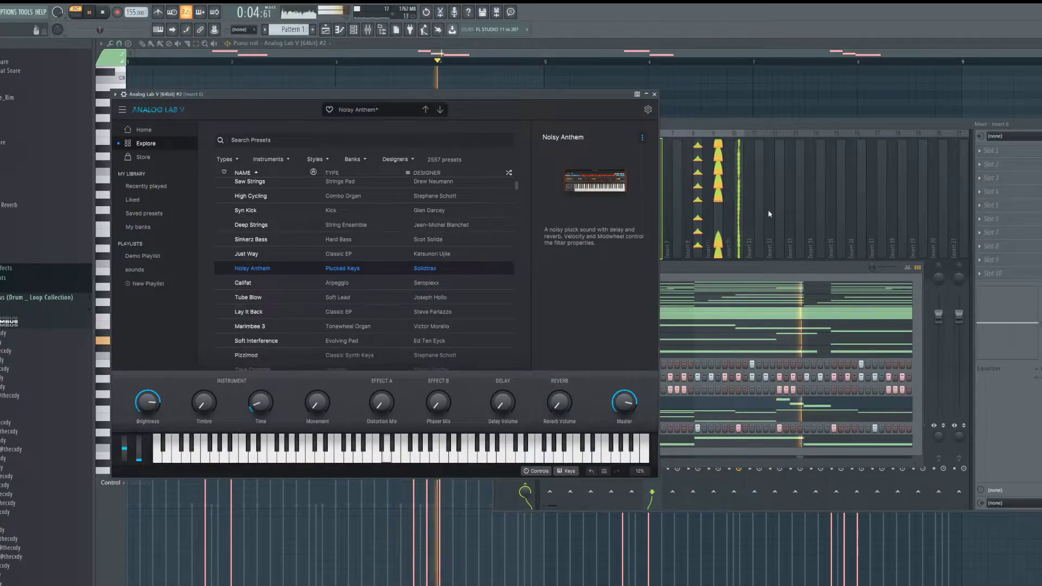
{"action": "left_click", "coordinate": [729, 123]}
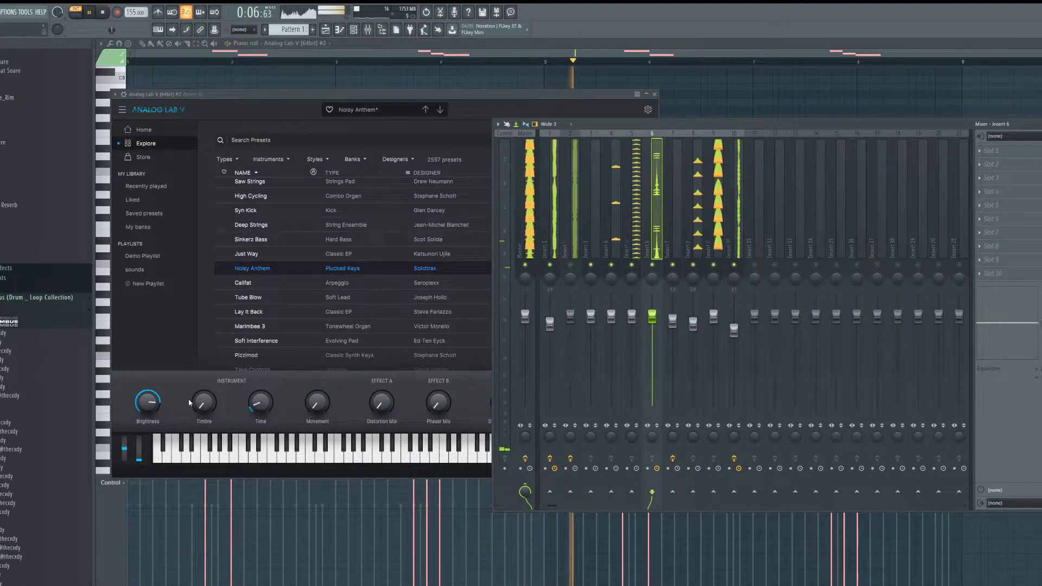
{"action": "left_click", "coordinate": [179, 383]}
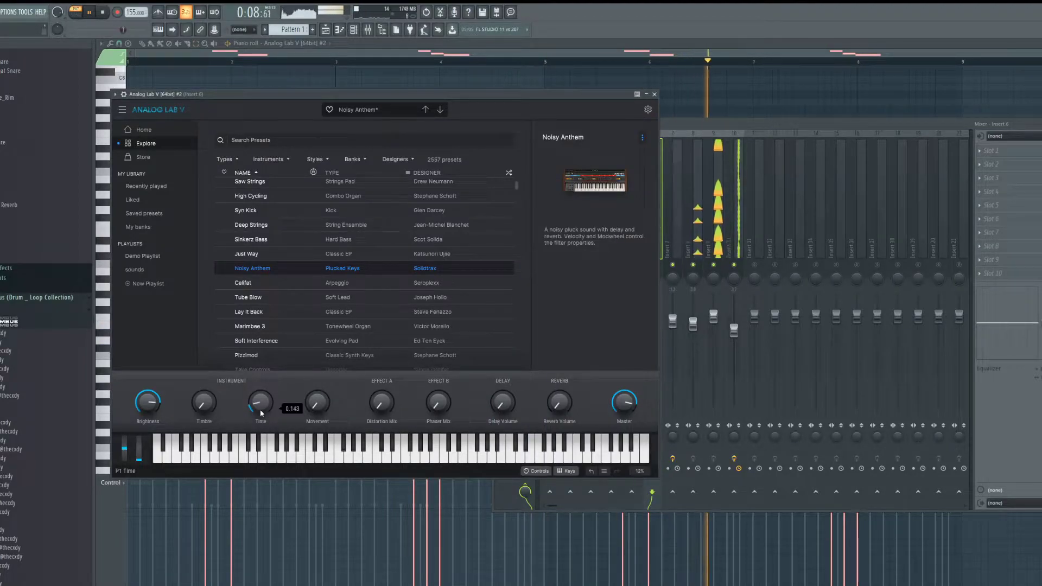
Step: Raise the volume of mixer insert 10 slightly, soloing the insert while balancing it
{"action": "left_click", "coordinate": [734, 131]}
{"action": "left_click_drag", "start_coordinate": [734, 330], "coordinate": [734, 323]}
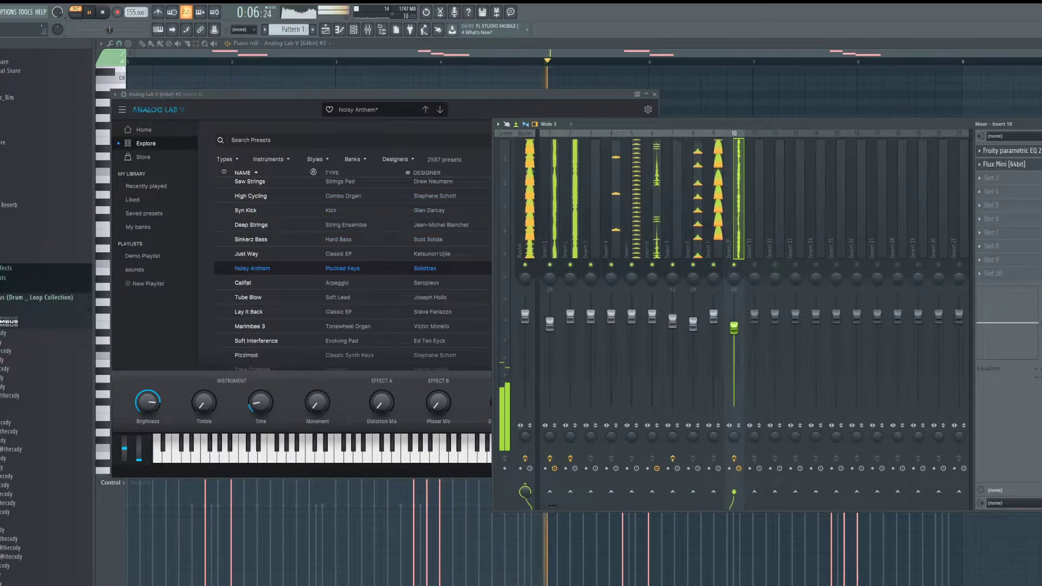
{"action": "key", "text": "F6"}
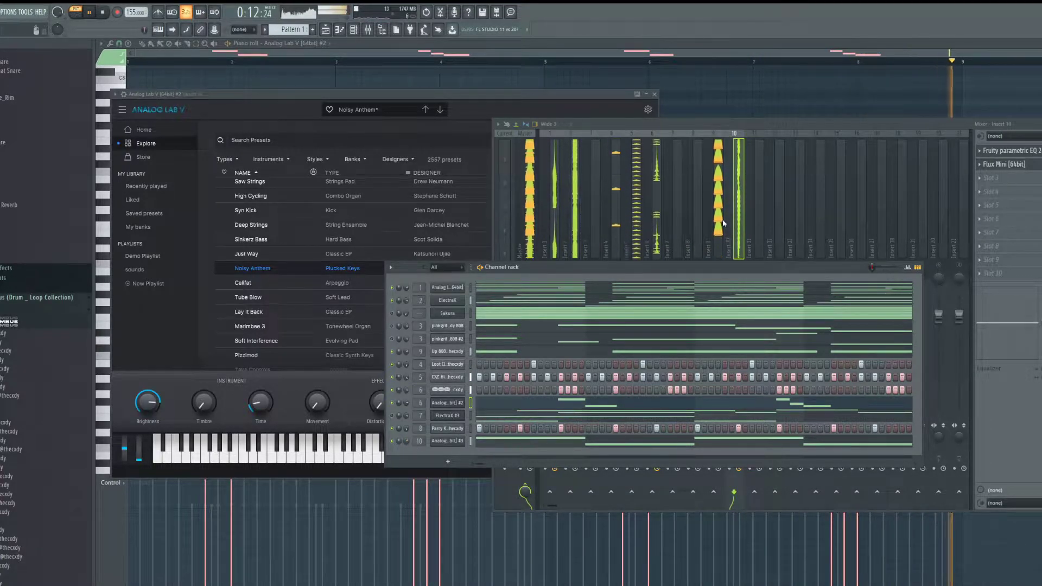
{"action": "left_click", "coordinate": [748, 232]}
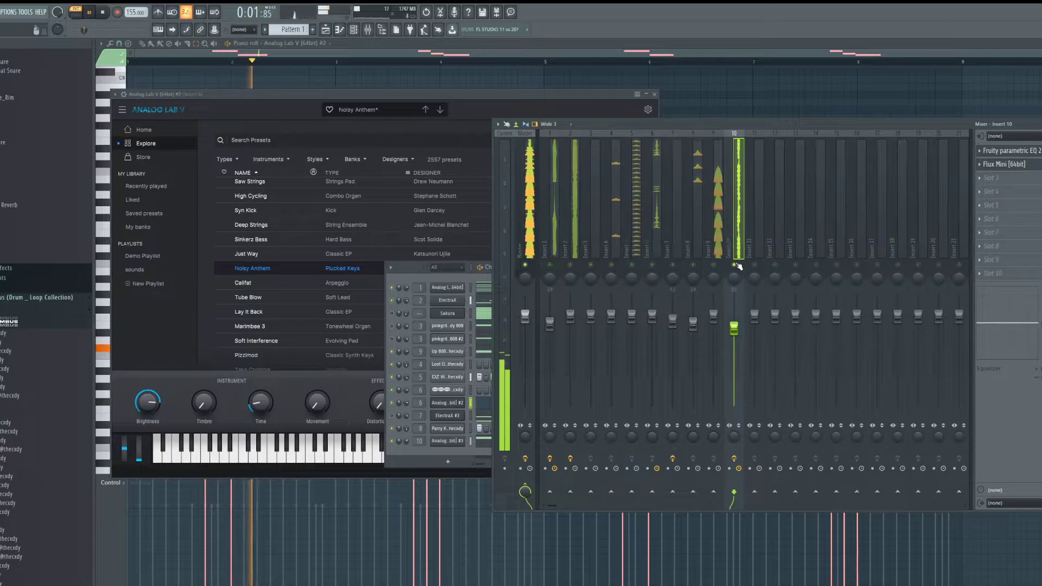
{"action": "left_click_drag", "start_coordinate": [737, 326], "coordinate": [736, 321]}
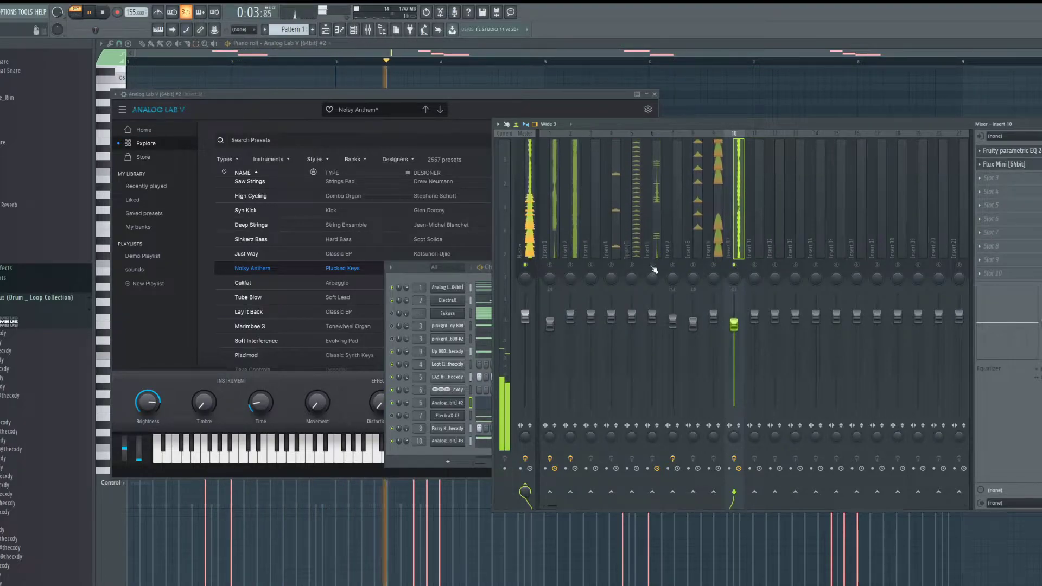
Step: Load the Krush effect in slot 2 of mixer insert 6
{"action": "left_click_drag", "start_coordinate": [653, 316], "coordinate": [652, 316]}
{"action": "right_click", "coordinate": [652, 265]}
{"action": "left_click", "coordinate": [672, 239]}
{"action": "left_click", "coordinate": [653, 239]}
{"action": "left_click", "coordinate": [984, 165]}
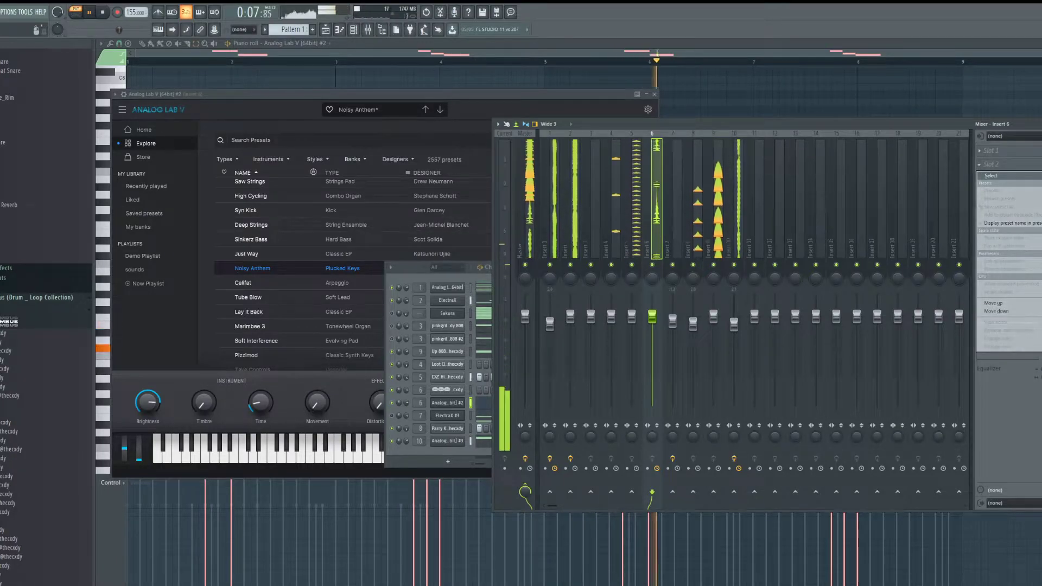
{"action": "left_click", "coordinate": [1037, 175]}
{"action": "left_click_drag", "start_coordinate": [385, 160], "coordinate": [657, 223]}
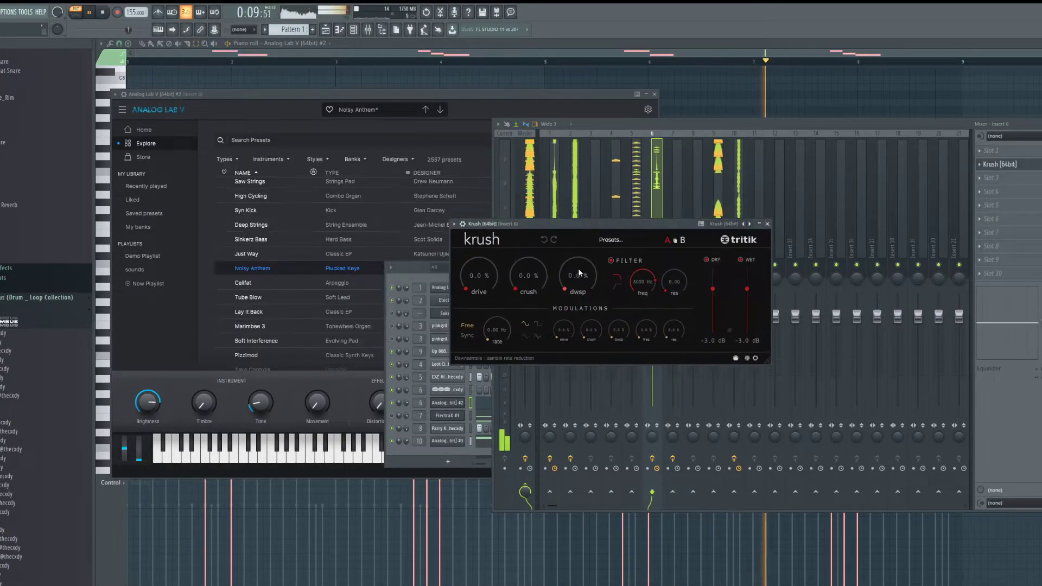
Step: Set Krush's drive to 14.8 % and its dwsp to 23.6 % on mixer insert 6
{"action": "left_click", "coordinate": [656, 209]}
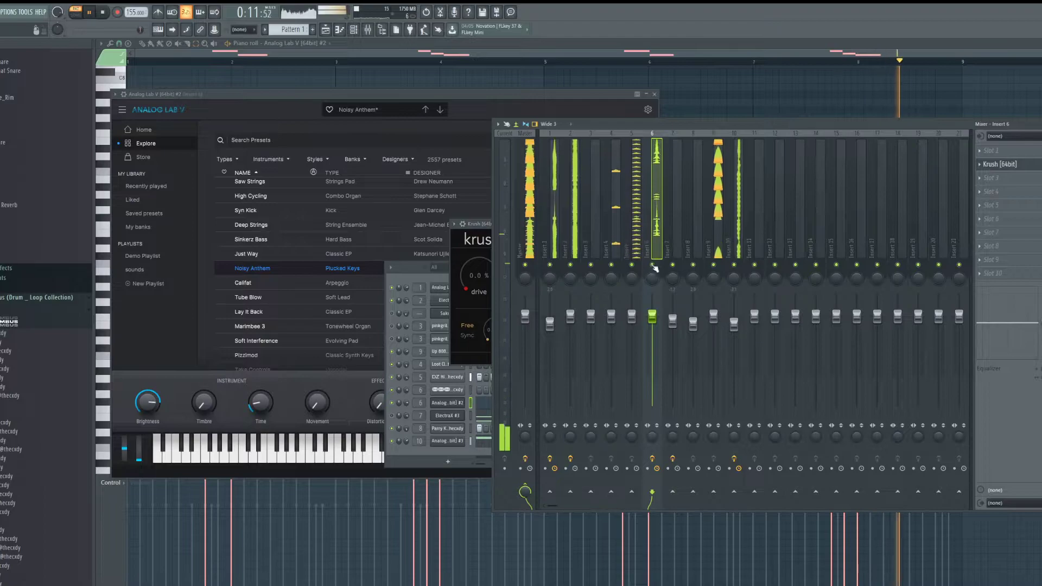
{"action": "left_click", "coordinate": [1010, 165]}
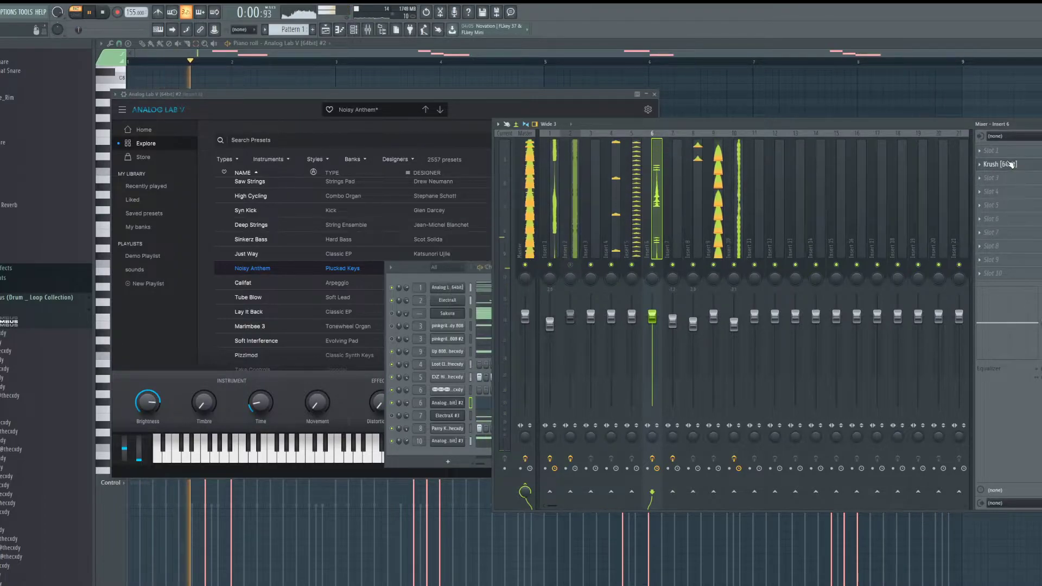
{"action": "left_click", "coordinate": [1010, 165]}
{"action": "left_click_drag", "start_coordinate": [489, 276], "coordinate": [472, 262]}
Step: Route the percussion channel above the second Analog Lab V channel to mixer insert 11, and clone it with the clone routed to insert 12
{"action": "key", "text": "F6"}
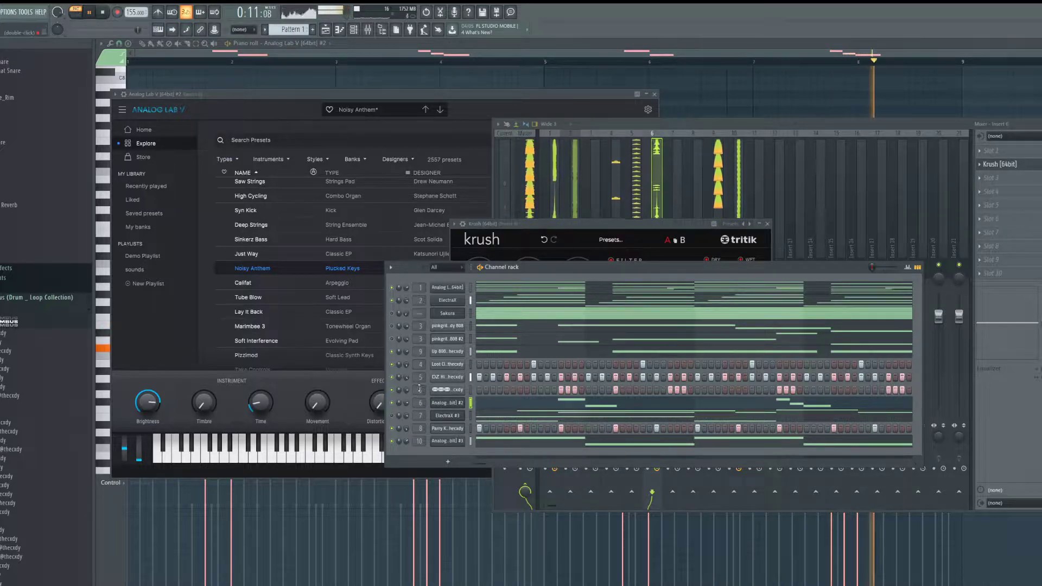
{"action": "left_click_drag", "start_coordinate": [417, 391], "coordinate": [416, 377]}
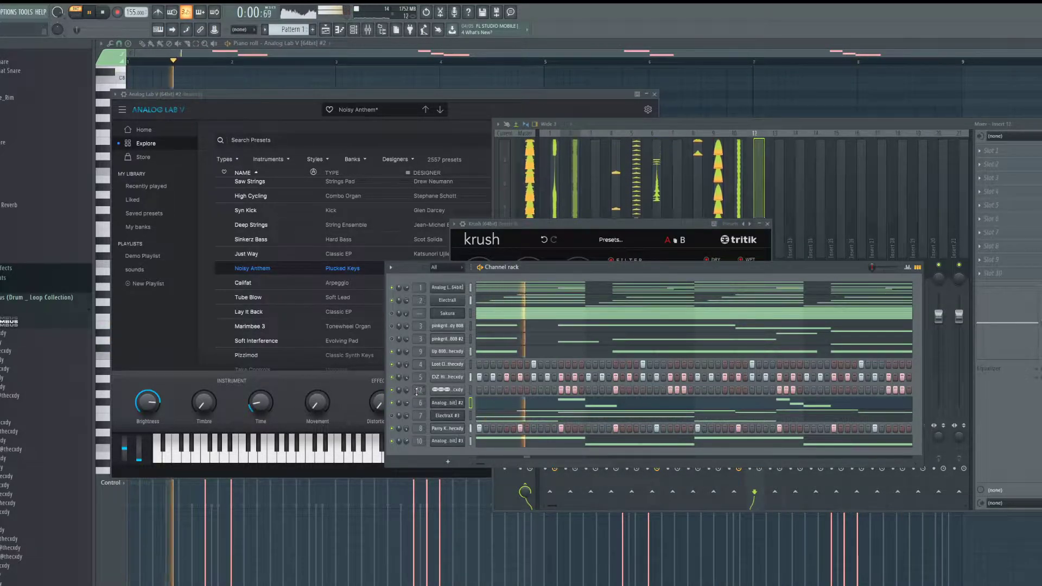
{"action": "left_click", "coordinate": [654, 172]}
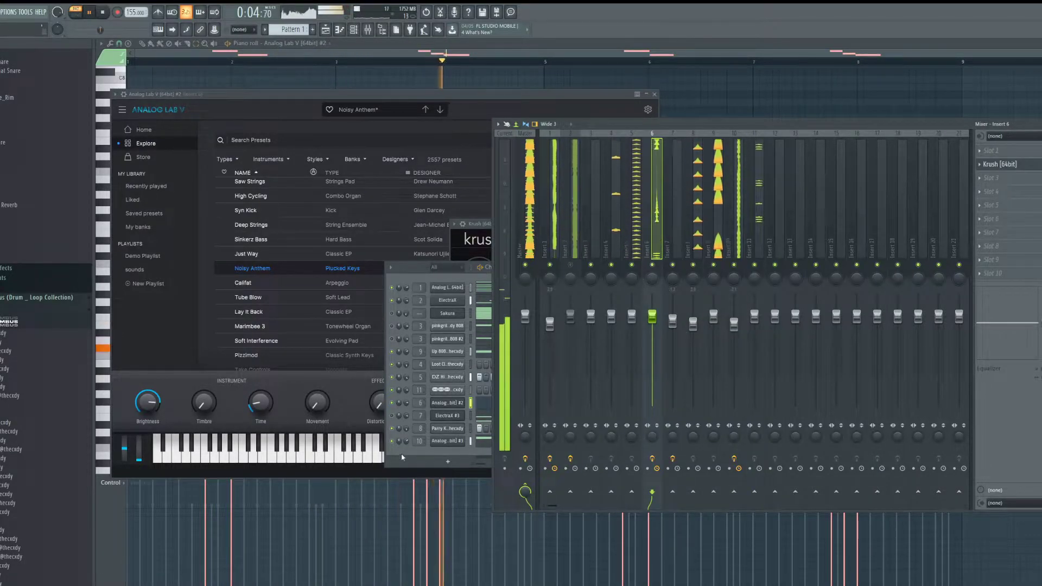
{"action": "left_click", "coordinate": [402, 456]}
{"action": "right_click", "coordinate": [445, 391]}
{"action": "left_click", "coordinate": [480, 472]}
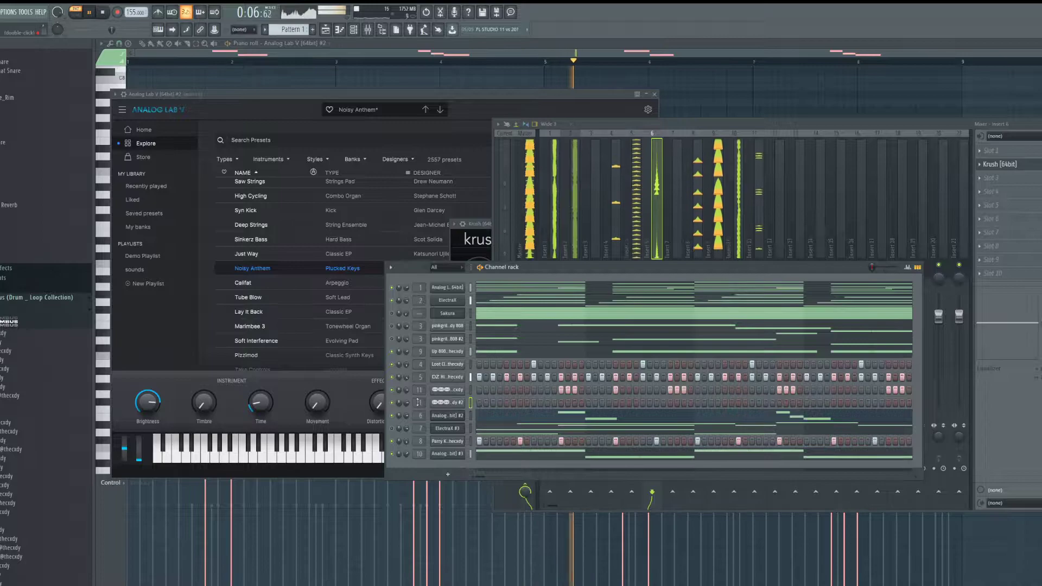
{"action": "left_click_drag", "start_coordinate": [417, 403], "coordinate": [417, 396]}
Step: Copy the step pattern of the percussion channel on insert 11 into its clone on insert 12
{"action": "right_click", "coordinate": [455, 390]}
{"action": "left_click", "coordinate": [546, 398]}
{"action": "right_click", "coordinate": [454, 403]}
{"action": "left_click", "coordinate": [549, 420]}
Step: Lower the volumes of mixer inserts 11 and 12, with insert 11 slightly quieter than insert 12
{"action": "right_click", "coordinate": [662, 132]}
{"action": "mouse_move", "coordinate": [706, 169]}
{"action": "left_click_drag", "start_coordinate": [784, 180], "coordinate": [791, 177]}
{"action": "left_click_drag", "start_coordinate": [775, 316], "coordinate": [754, 344]}
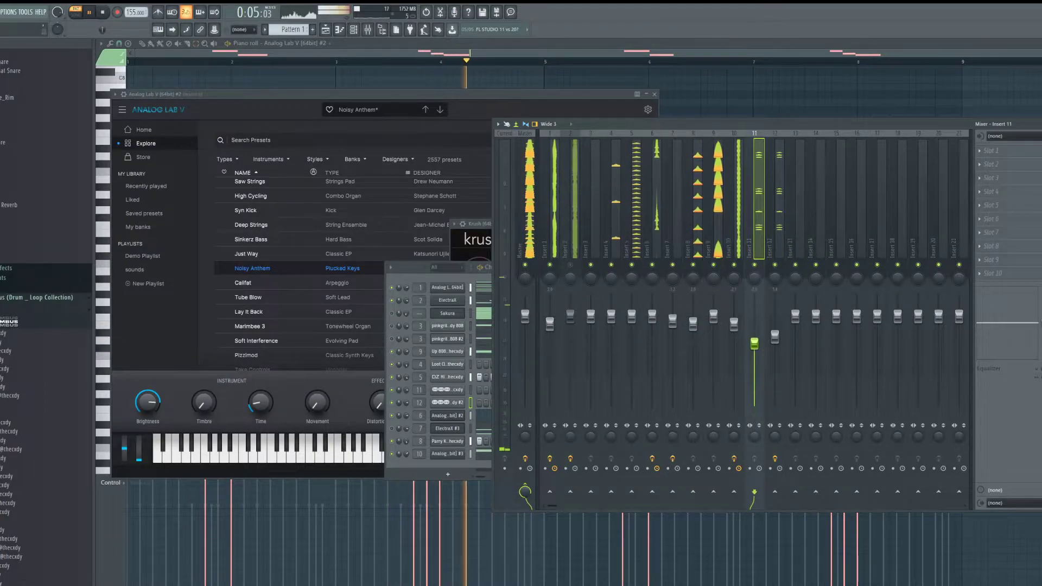
Step: Set Krush's drive to 39.2 % and its crush to 13.2 % on mixer insert 6
{"action": "left_click", "coordinate": [655, 252]}
{"action": "left_click", "coordinate": [1004, 166]}
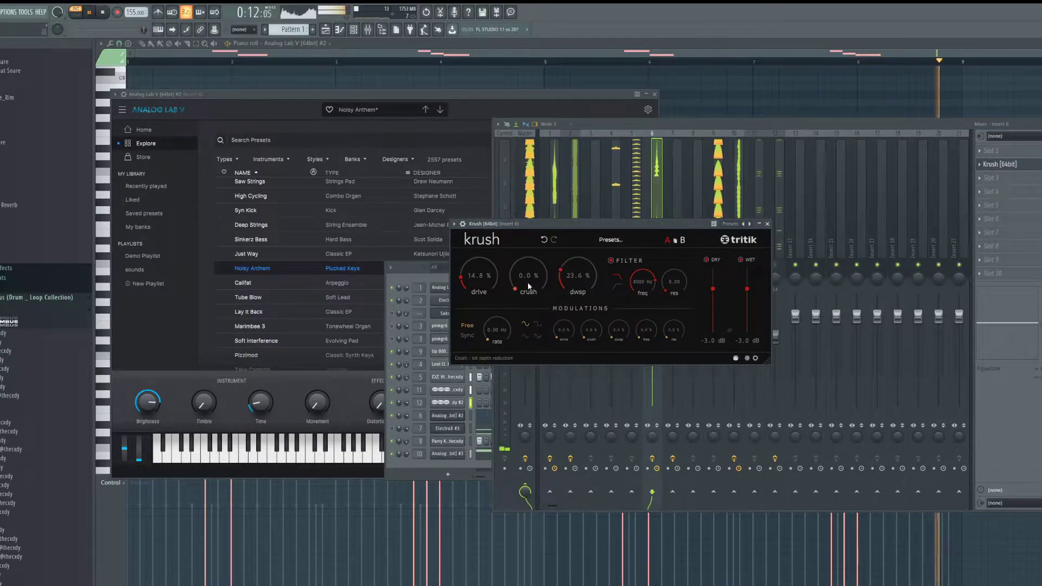
{"action": "left_click_drag", "start_coordinate": [526, 281], "coordinate": [525, 290]}
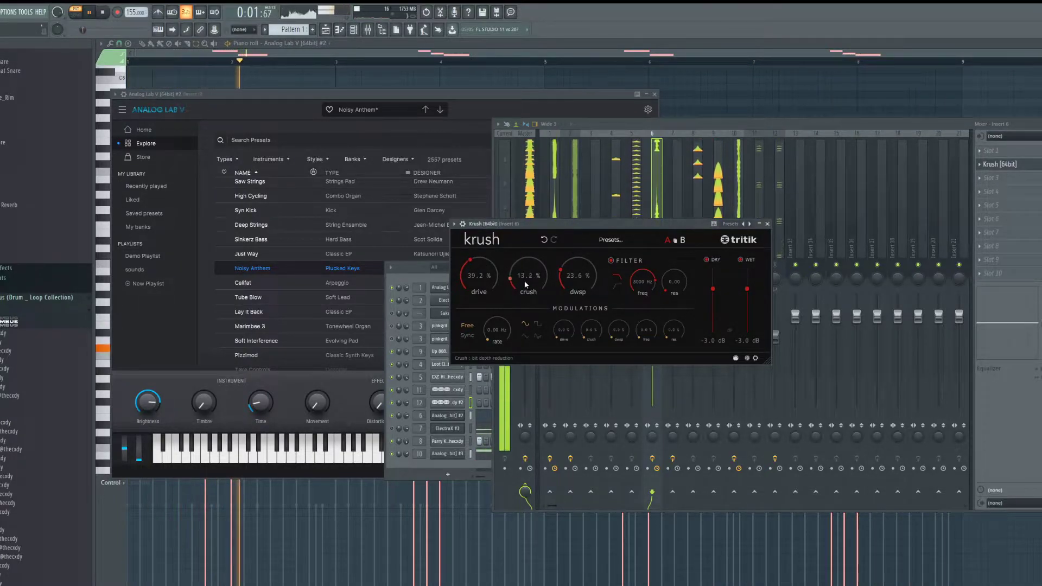
Step: Add Fruity Flanger and Fruity Parametric EQ 2 after Krush on mixer insert 6
{"action": "left_click", "coordinate": [1004, 176]}
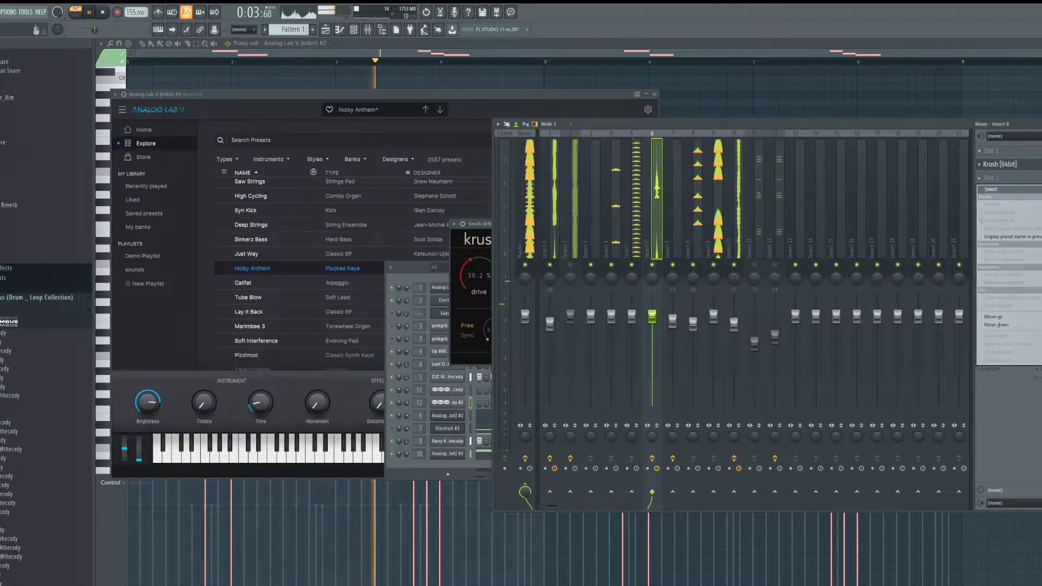
{"action": "left_click", "coordinate": [1004, 194]}
{"action": "left_click", "coordinate": [1002, 193]}
{"action": "left_click", "coordinate": [1002, 204]}
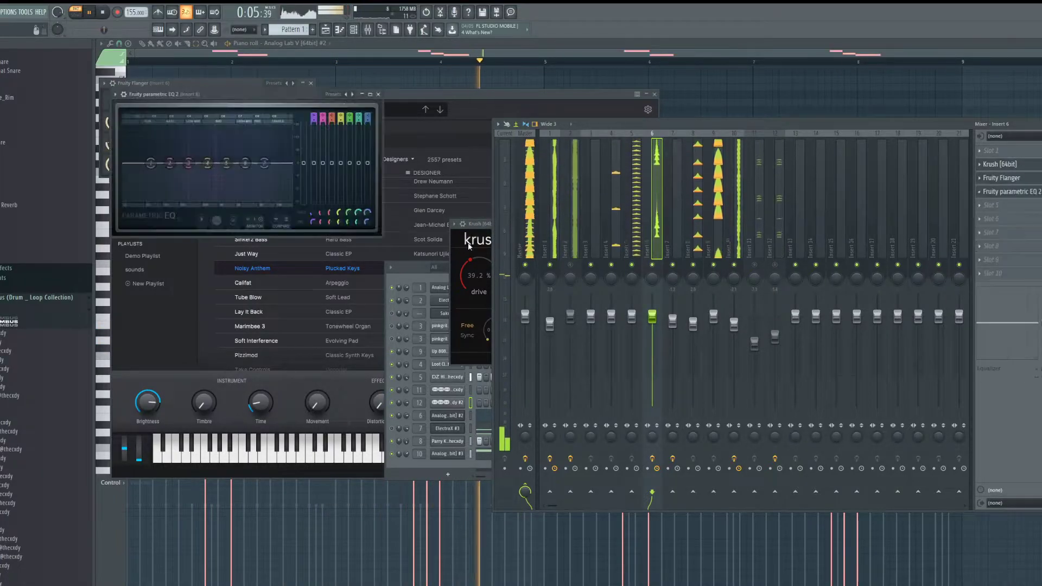
Step: In insert 6's Fruity Parametric EQ 2, cut the lows and highs, boost band 6, and lower band 4 slightly
{"action": "left_click_drag", "start_coordinate": [265, 163], "coordinate": [254, 188]}
{"action": "left_click_drag", "start_coordinate": [245, 162], "coordinate": [250, 150]}
{"action": "mouse_move", "coordinate": [208, 163]}
{"action": "left_mouse_down"}
{"action": "mouse_move", "coordinate": [207, 179]}
{"action": "mouse_move", "coordinate": [210, 170]}
{"action": "left_mouse_up"}
{"action": "left_click_drag", "start_coordinate": [151, 163], "coordinate": [186, 196]}
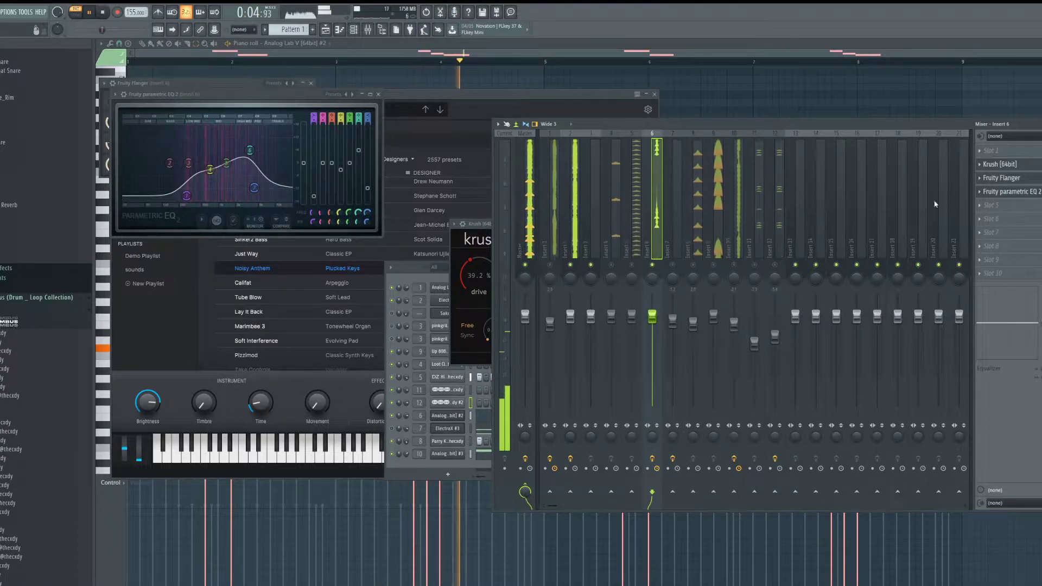
{"action": "left_click_drag", "start_coordinate": [187, 196], "coordinate": [207, 199]}
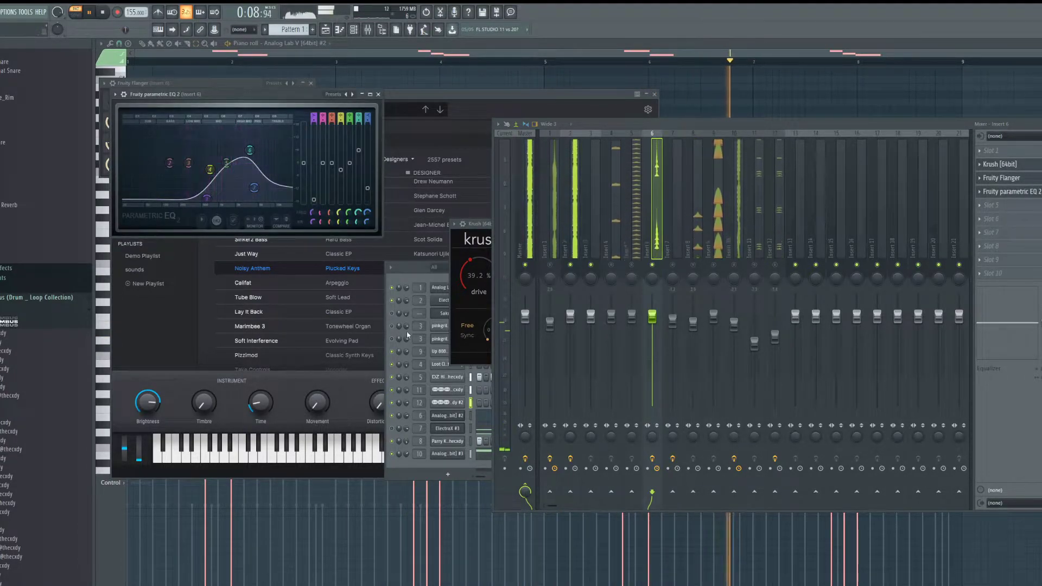
Step: Add a fourth Analog Lab V instrument channel to the pattern
{"action": "left_click", "coordinate": [411, 467]}
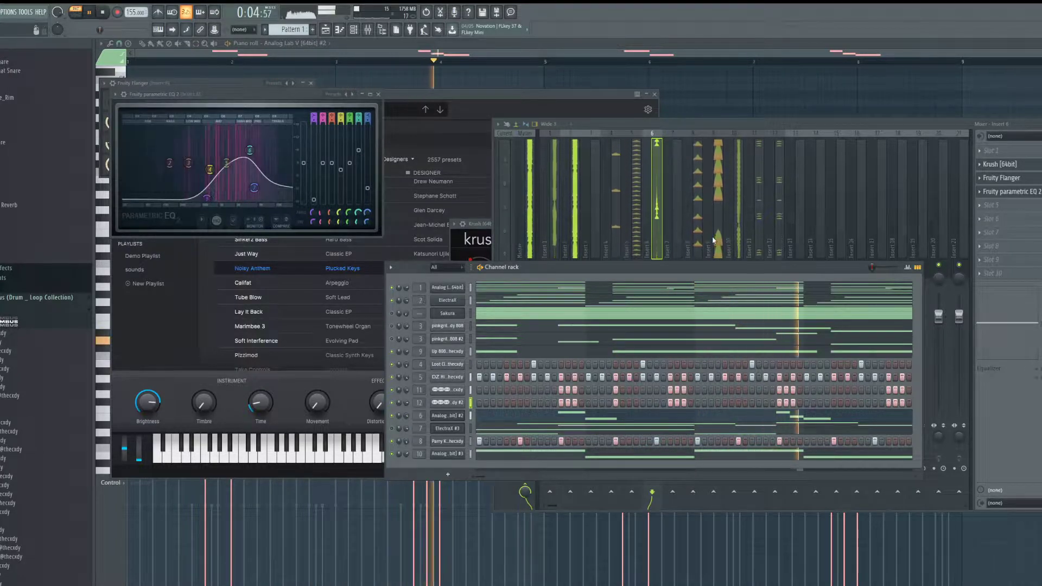
{"action": "left_click", "coordinate": [450, 471]}
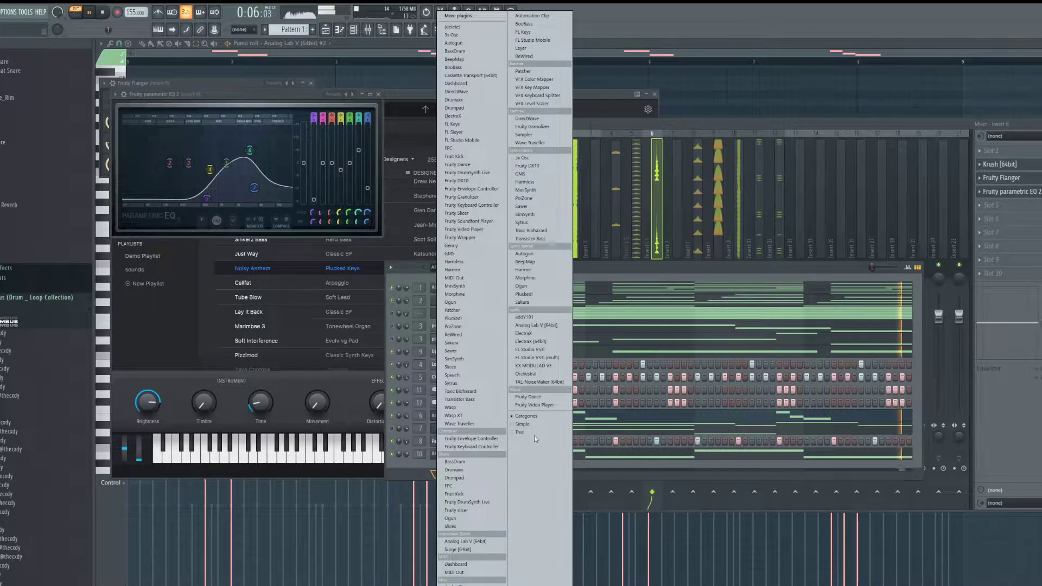
{"action": "left_click", "coordinate": [537, 326]}
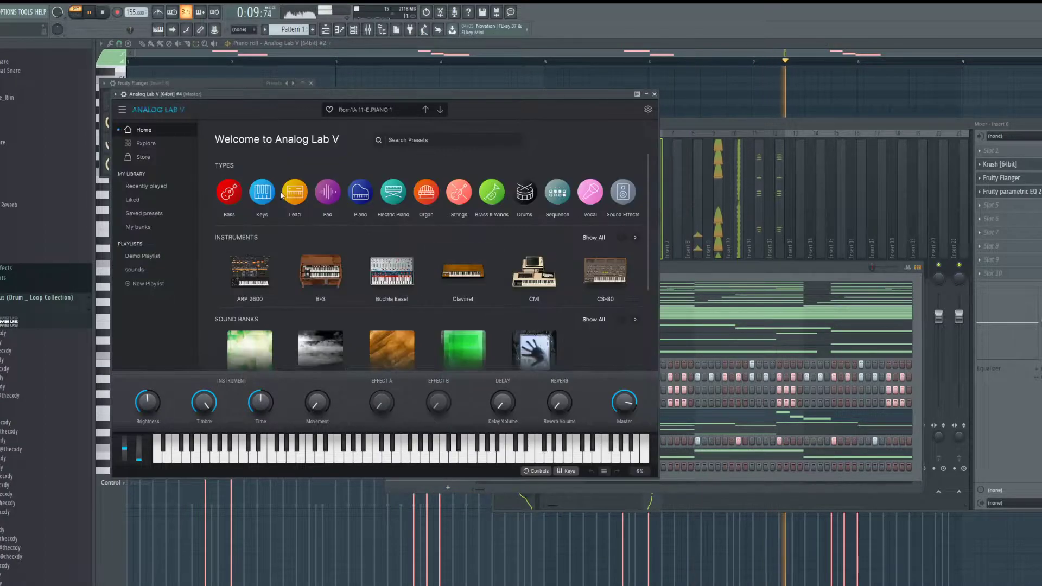
Step: Shuffle the fourth Analog Lab V's preset list, audition Bubble Gum Lead and American Jazz Concert, and load the Sworld preset
{"action": "left_click", "coordinate": [168, 146]}
{"action": "left_click", "coordinate": [509, 172]}
{"action": "left_click_drag", "start_coordinate": [516, 251], "coordinate": [517, 179]}
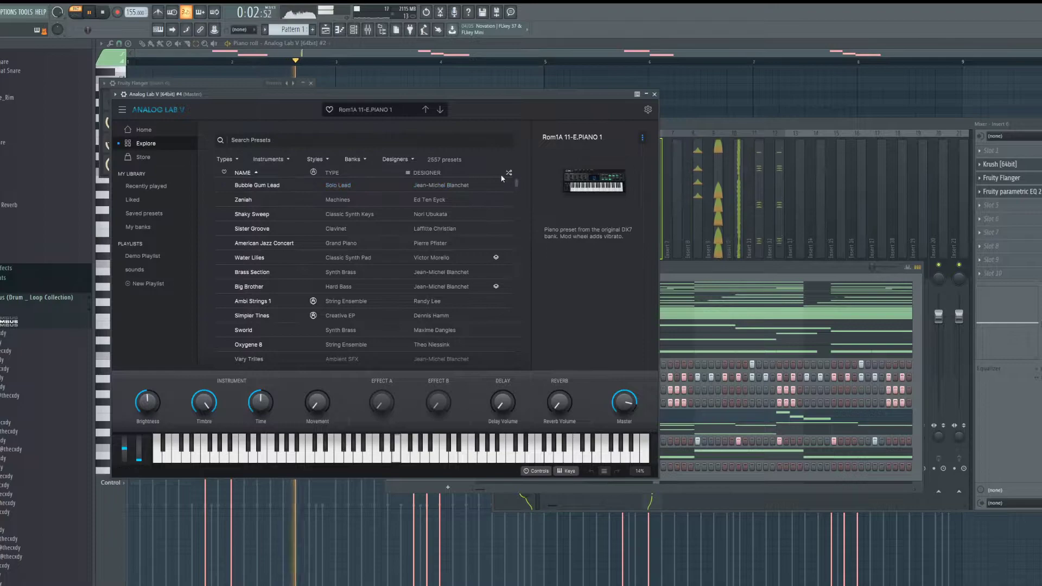
{"action": "left_click", "coordinate": [405, 182]}
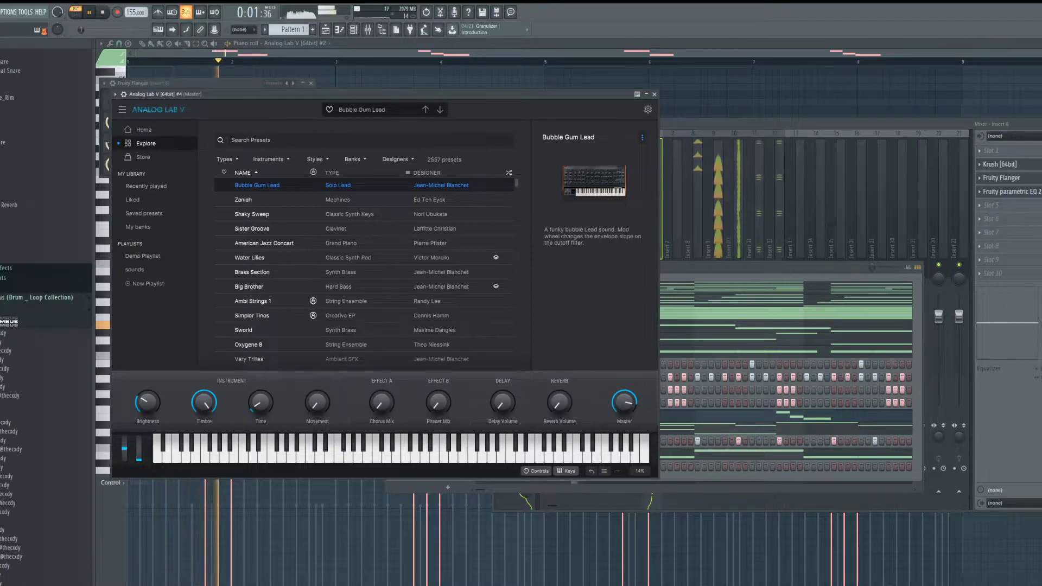
{"action": "left_click", "coordinate": [383, 244]}
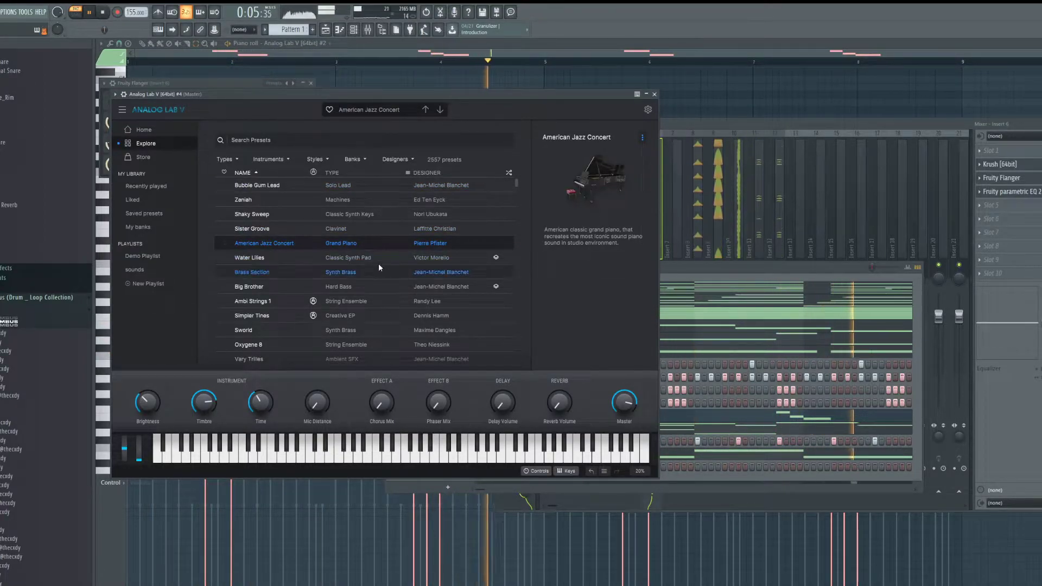
{"action": "mouse_move", "coordinate": [648, 320]}
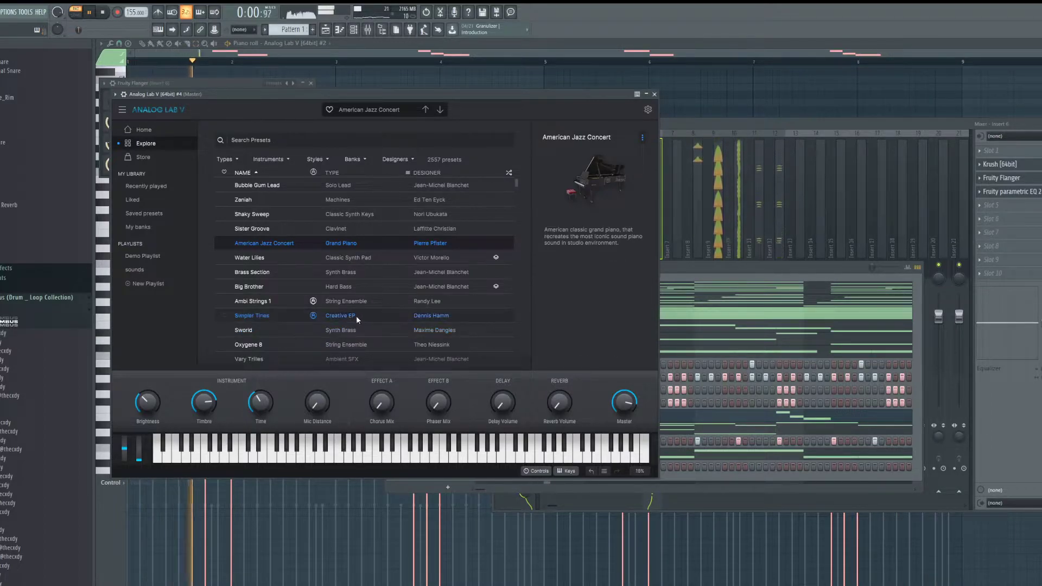
{"action": "left_click", "coordinate": [375, 329]}
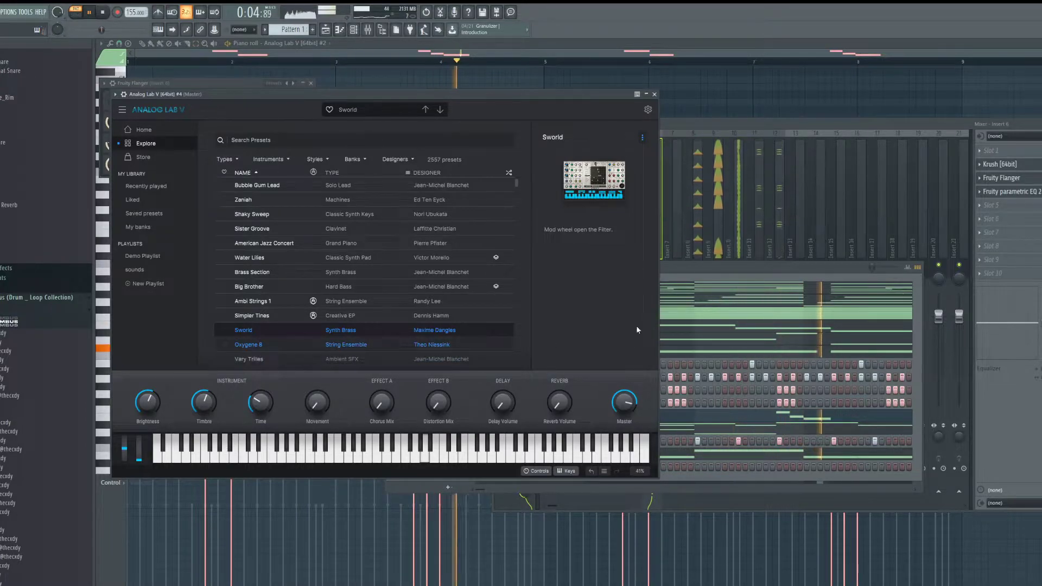
Step: Route the fourth Analog Lab V channel to mixer insert 14 and open its piano roll
{"action": "left_click", "coordinate": [680, 265]}
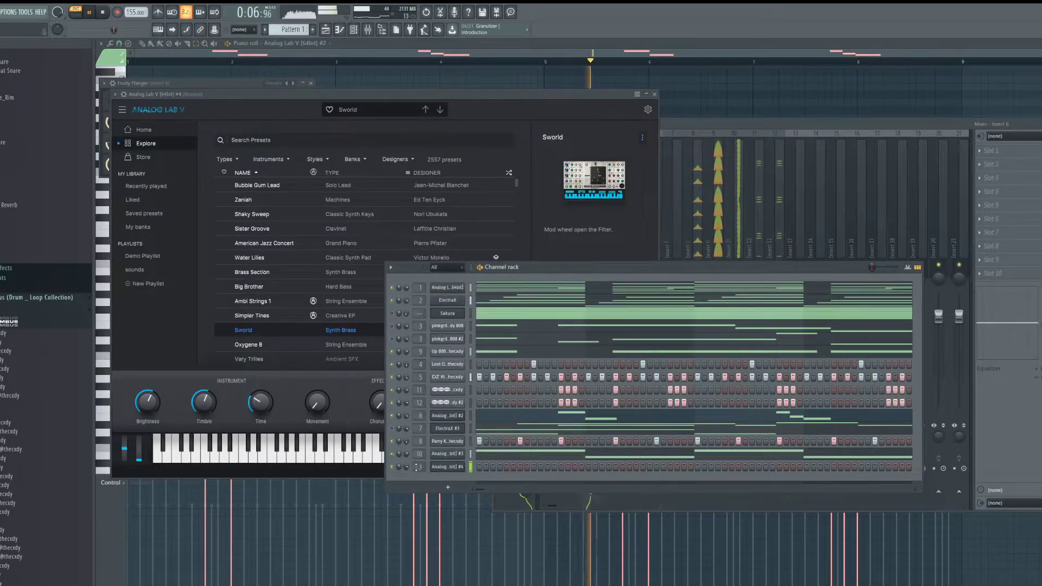
{"action": "scroll", "coordinate": [418, 467], "scroll_direction": "up", "scroll_amount": 5}
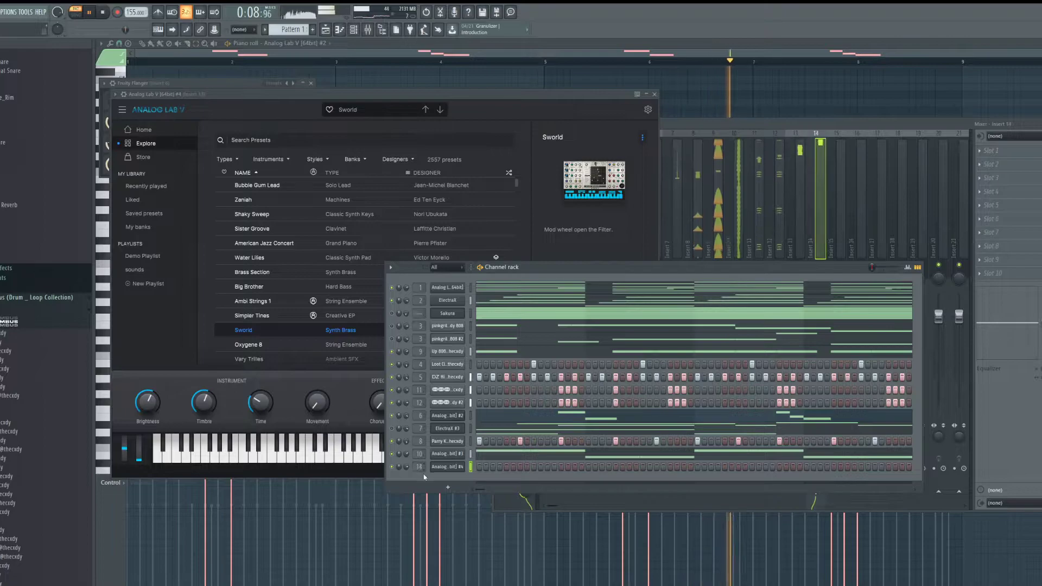
{"action": "right_click", "coordinate": [459, 467]}
{"action": "left_click", "coordinate": [488, 468]}
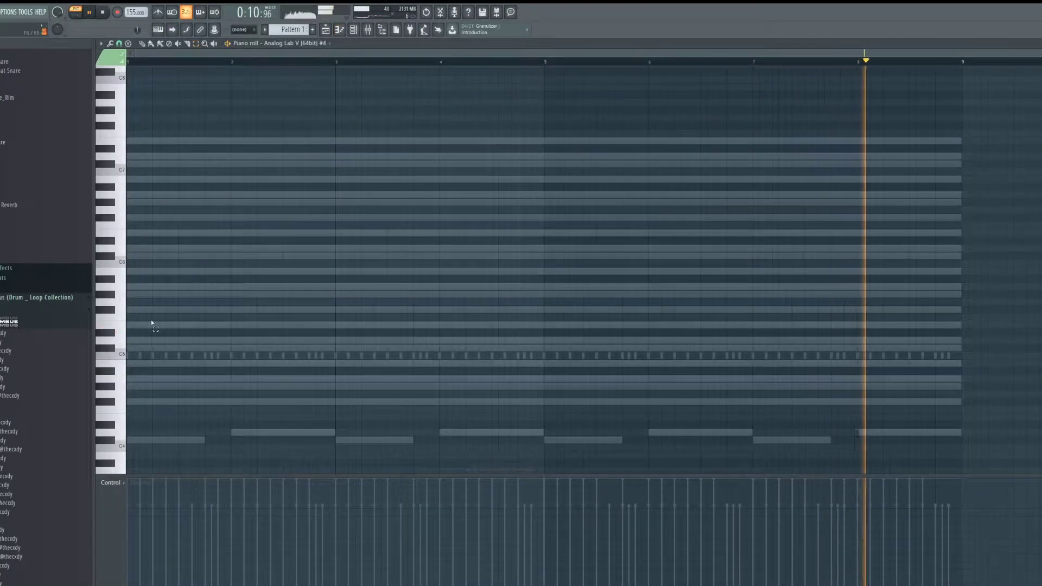
Step: Draw a short rising run of E5, F#5, G#5 and A5 at the start of bar 1 and play it back
{"action": "left_click", "coordinate": [132, 326]}
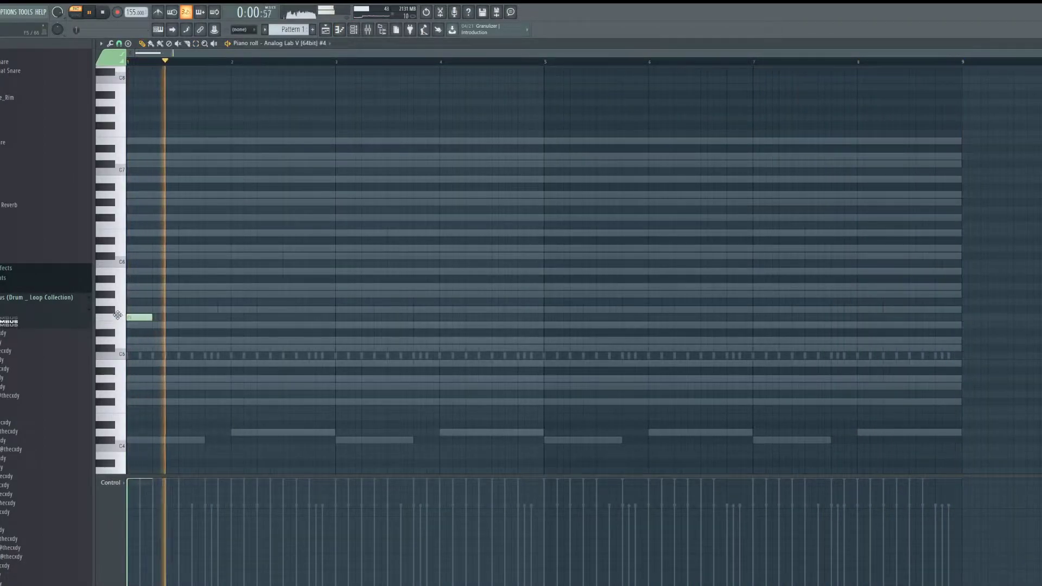
{"action": "key", "text": "space"}
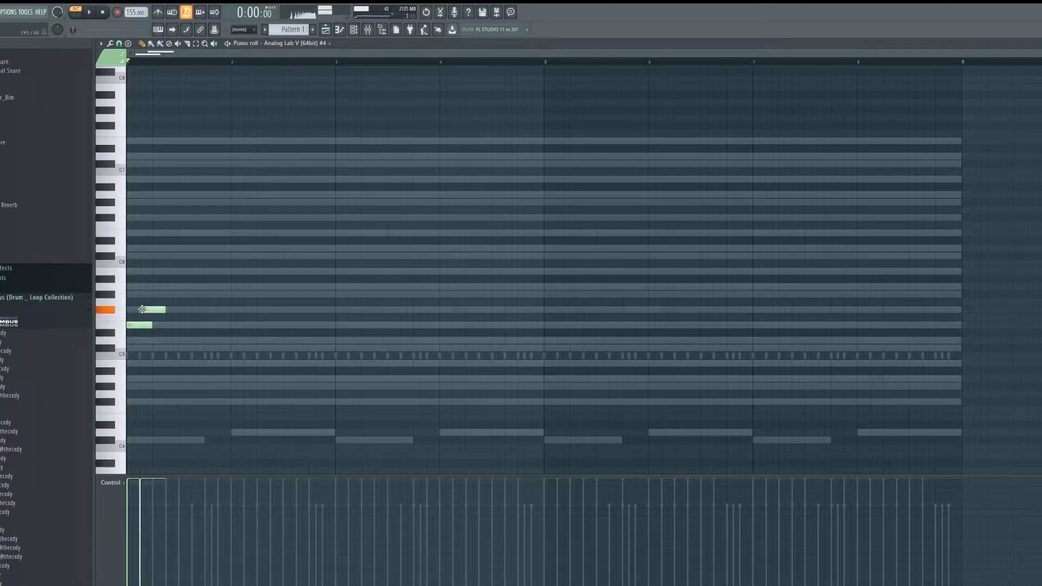
{"action": "left_click_drag", "start_coordinate": [193, 287], "coordinate": [75, 354]}
{"action": "key", "text": "space"}
{"action": "key", "text": "space"}
{"action": "key", "text": "space"}
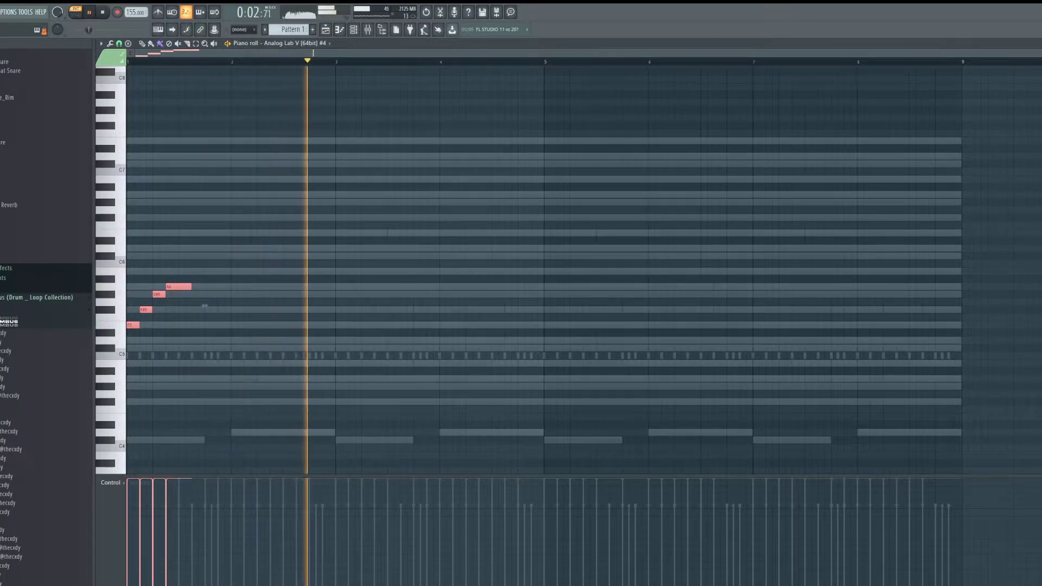
{"action": "key", "text": "space"}
{"action": "key", "text": "space"}
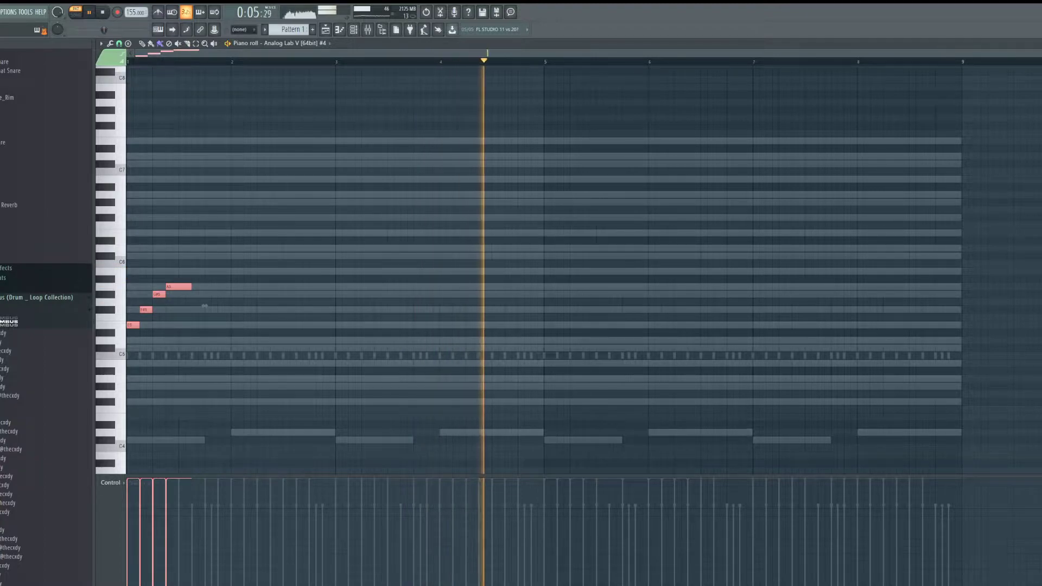
{"action": "key", "text": "space"}
{"action": "key", "text": "space"}
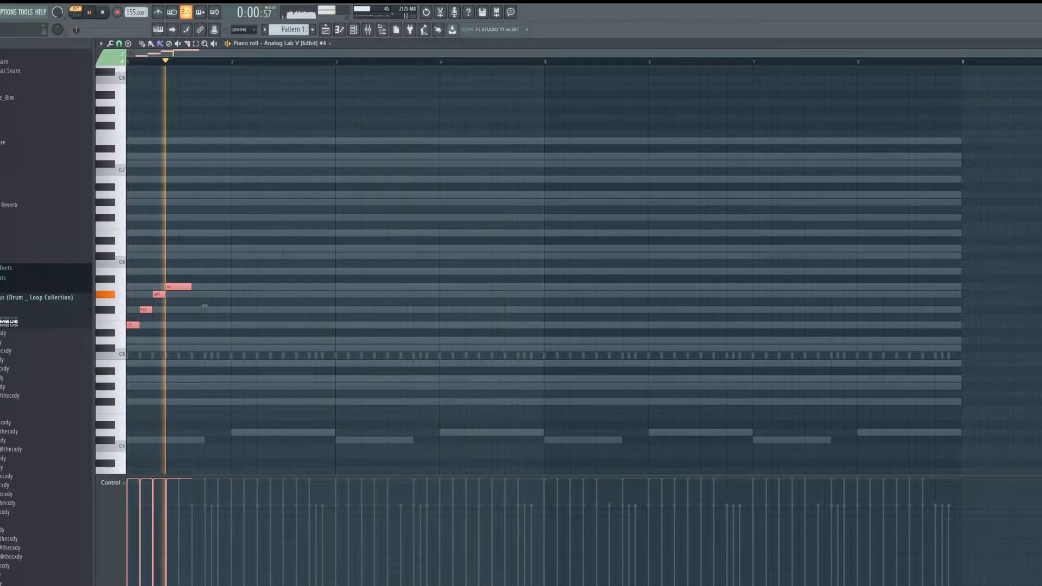
Step: Record the notes A5, B5, A5 and G#5 live into bars 3 and 4 of the pattern
{"action": "left_click", "coordinate": [104, 12]}
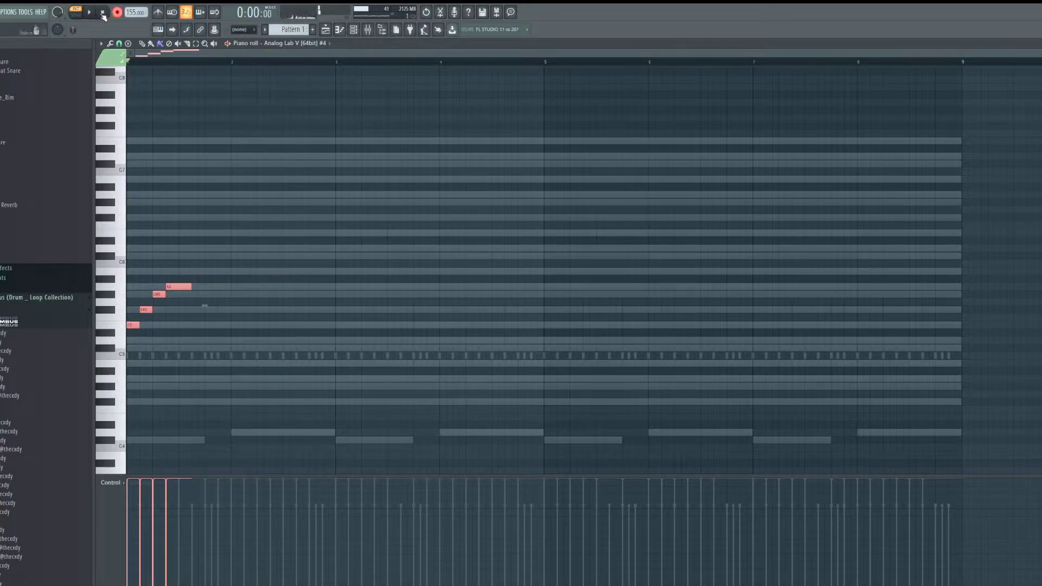
{"action": "key", "text": "space"}
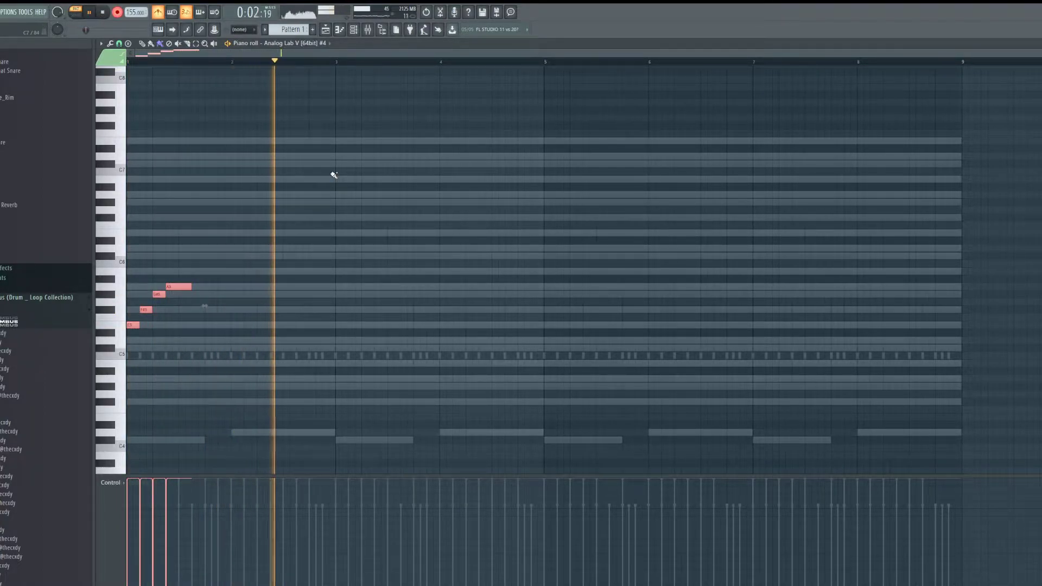
{"action": "key", "text": "y"}
{"action": "key", "text": "u"}
{"action": "key", "text": "y"}
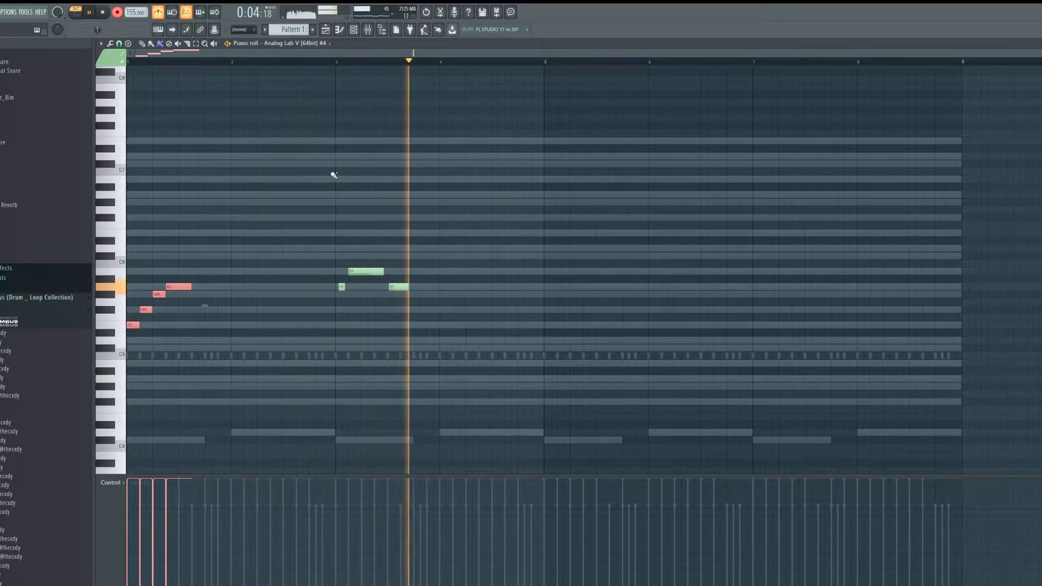
{"action": "key", "text": "6"}
{"action": "left_click", "coordinate": [117, 12]}
{"action": "key", "text": "ctrl+d"}
Step: Quantize the recorded notes and lengthen the B5 note until it meets the following A5
{"action": "key", "text": "space"}
{"action": "key", "text": "space"}
{"action": "scroll", "coordinate": [341, 287], "scroll_direction": "up", "scroll_amount": 2}
{"action": "scroll", "coordinate": [343, 290], "scroll_direction": "up", "scroll_amount": 1}
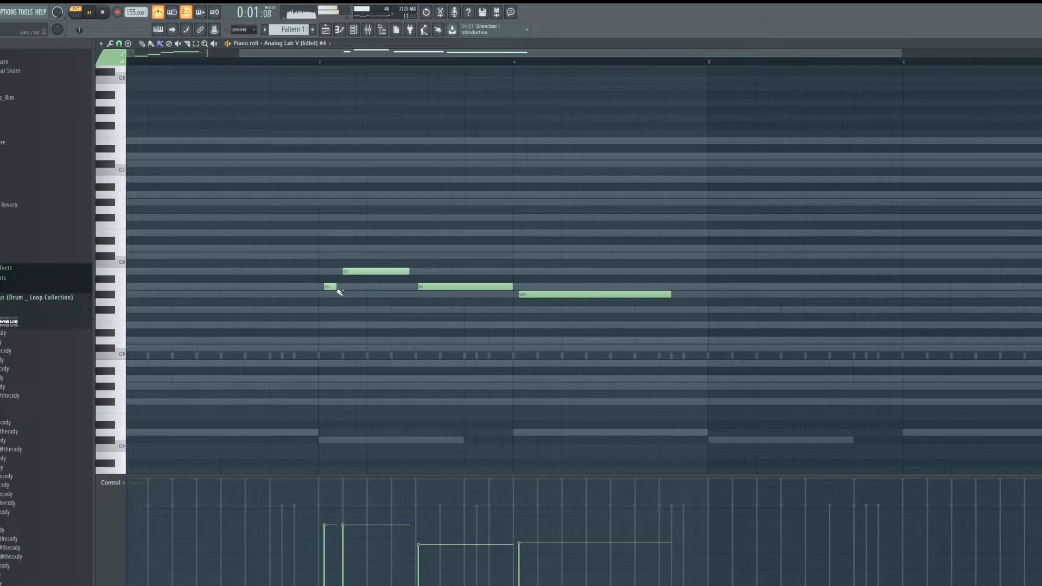
{"action": "key", "text": "space"}
{"action": "key", "text": "alt+q"}
{"action": "key", "text": "Return"}
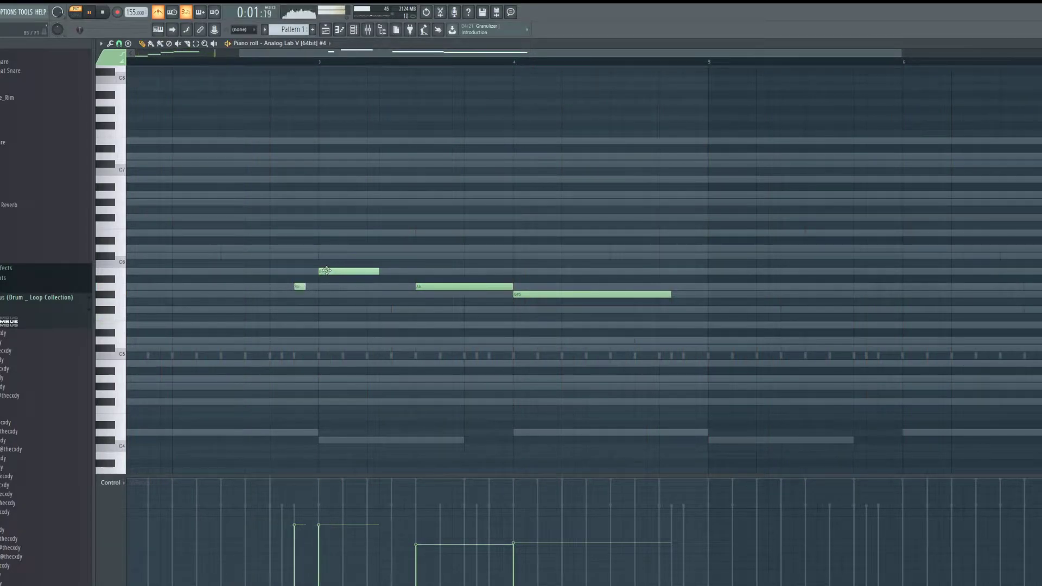
{"action": "left_click_drag", "start_coordinate": [377, 272], "coordinate": [413, 272]}
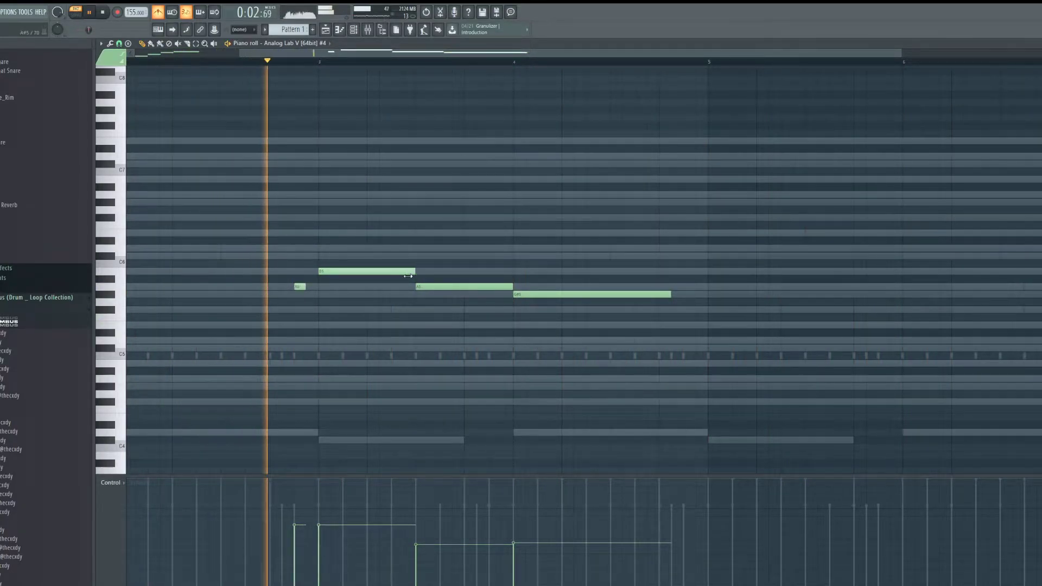
{"action": "key", "text": "space"}
{"action": "key", "text": "space"}
Step: Place the short A5 pickup directly before bar 3's B5, then shorten B5 and start the following A5 earlier
{"action": "left_click", "coordinate": [302, 289]}
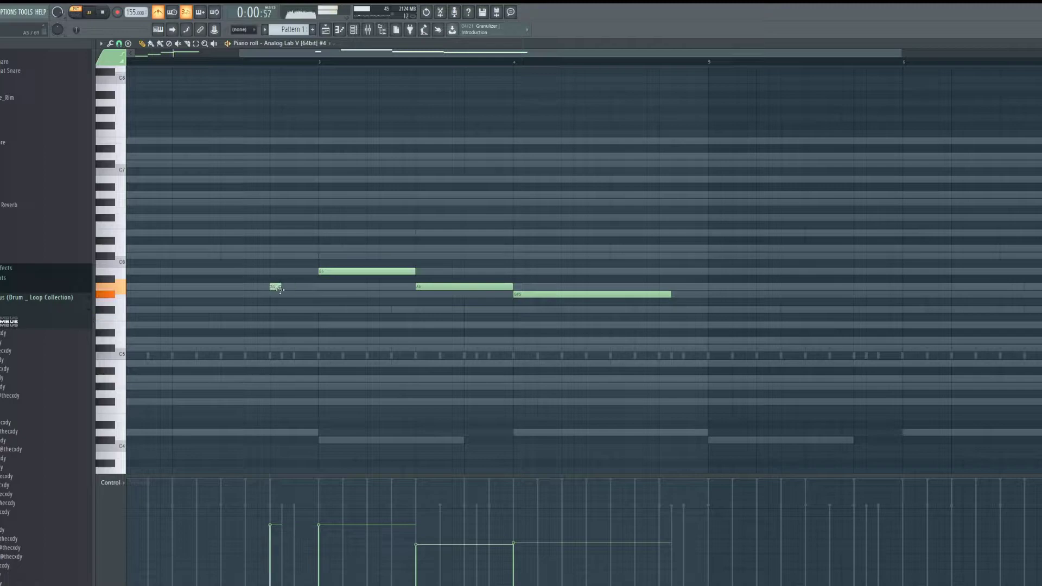
{"action": "left_click_drag", "start_coordinate": [279, 289], "coordinate": [335, 286]}
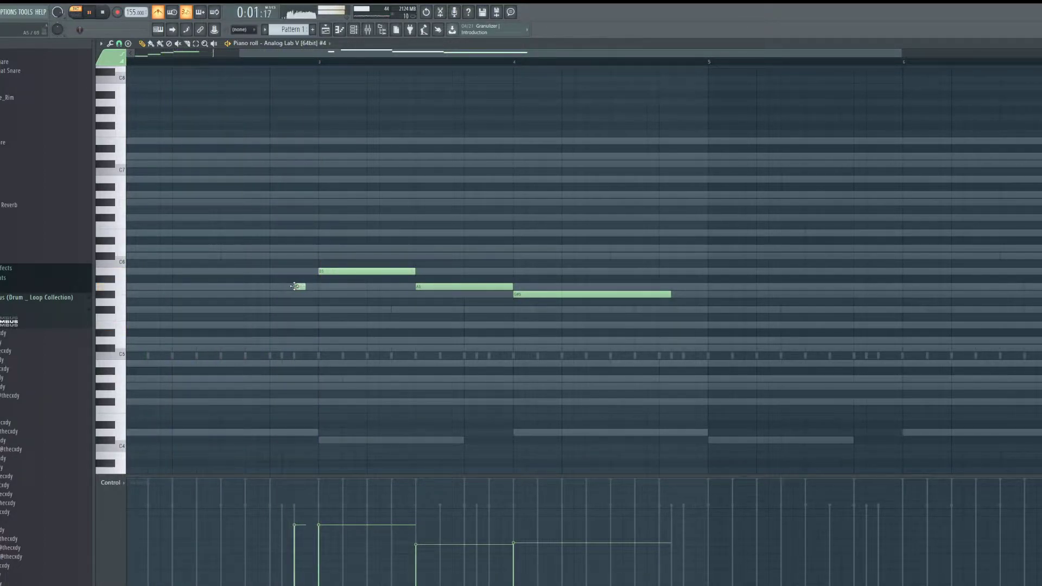
{"action": "left_click_drag", "start_coordinate": [305, 287], "coordinate": [316, 288]}
{"action": "scroll", "coordinate": [423, 351], "scroll_direction": "down", "scroll_amount": 2}
{"action": "left_click_drag", "start_coordinate": [400, 287], "coordinate": [436, 287]}
{"action": "left_click_drag", "start_coordinate": [378, 271], "coordinate": [373, 271]}
{"action": "key", "text": "space"}
{"action": "key", "text": "space"}
Step: Duplicate the whole four-bar phrase into bars 5 to 8 and add a one-bar-long E5 note starting late in bar 5
{"action": "left_click", "coordinate": [196, 43]}
{"action": "left_click_drag", "start_coordinate": [617, 214], "coordinate": [14, 402]}
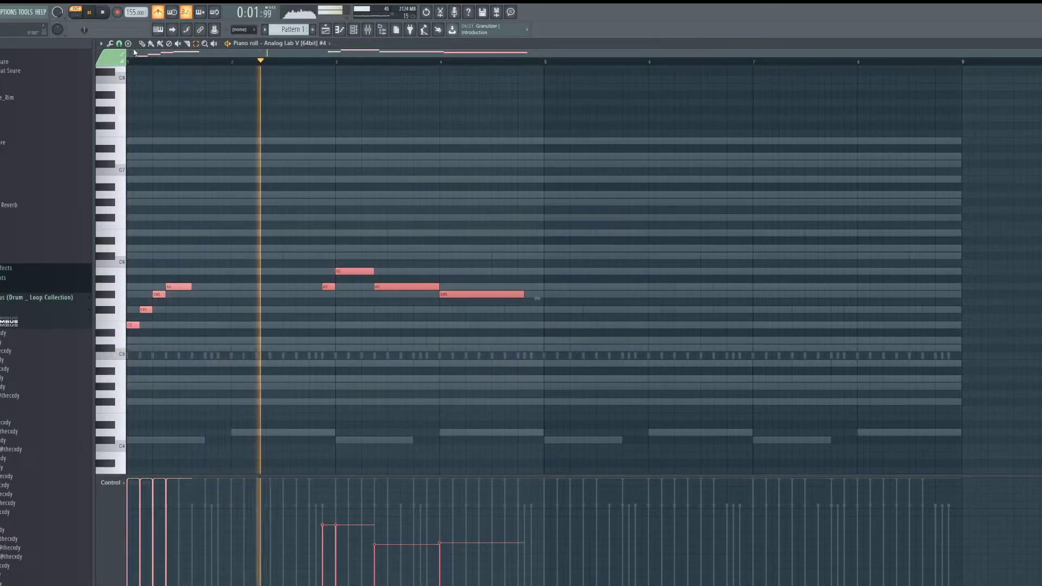
{"action": "key", "text": "ctrl+b"}
{"action": "left_click_drag", "start_coordinate": [613, 334], "coordinate": [549, 335]}
{"action": "key", "text": "ctrl+d"}
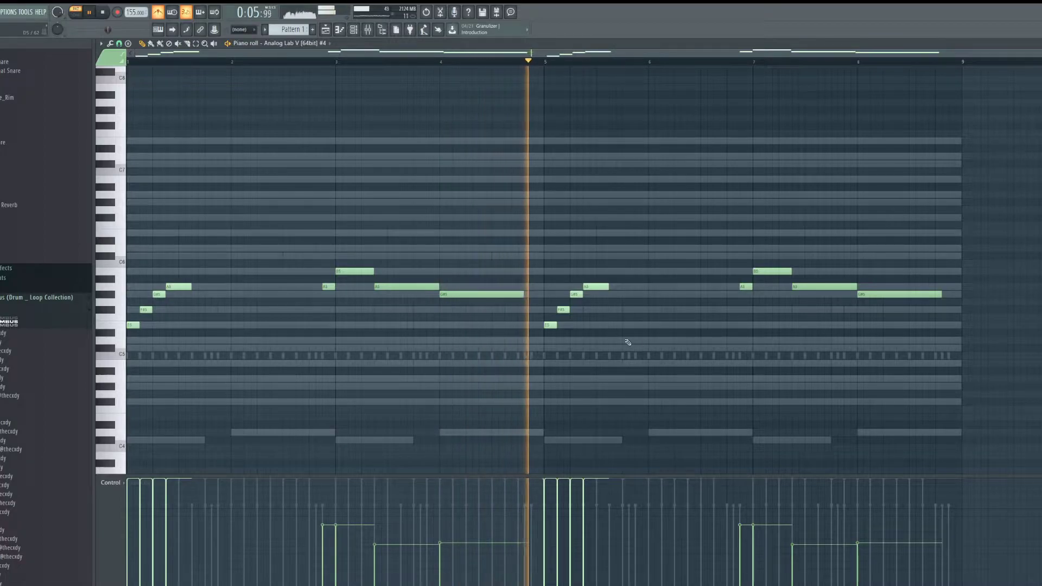
{"action": "left_click", "coordinate": [633, 325]}
{"action": "left_click_drag", "start_coordinate": [660, 325], "coordinate": [725, 325]}
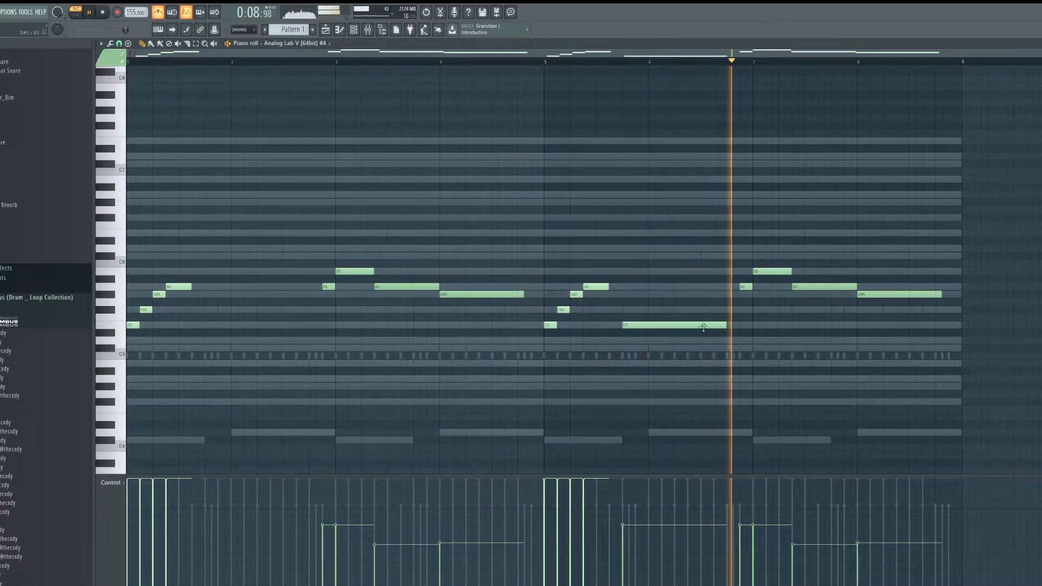
Step: End the repeated phrase on a single G#5 after bar 7's B5, and shorten bar 3's long A5 so its G#5 starts earlier
{"action": "right_click", "coordinate": [907, 293]}
{"action": "mouse_move", "coordinate": [854, 287]}
{"action": "left_mouse_down"}
{"action": "mouse_move", "coordinate": [902, 289]}
{"action": "mouse_move", "coordinate": [852, 300]}
{"action": "left_mouse_up"}
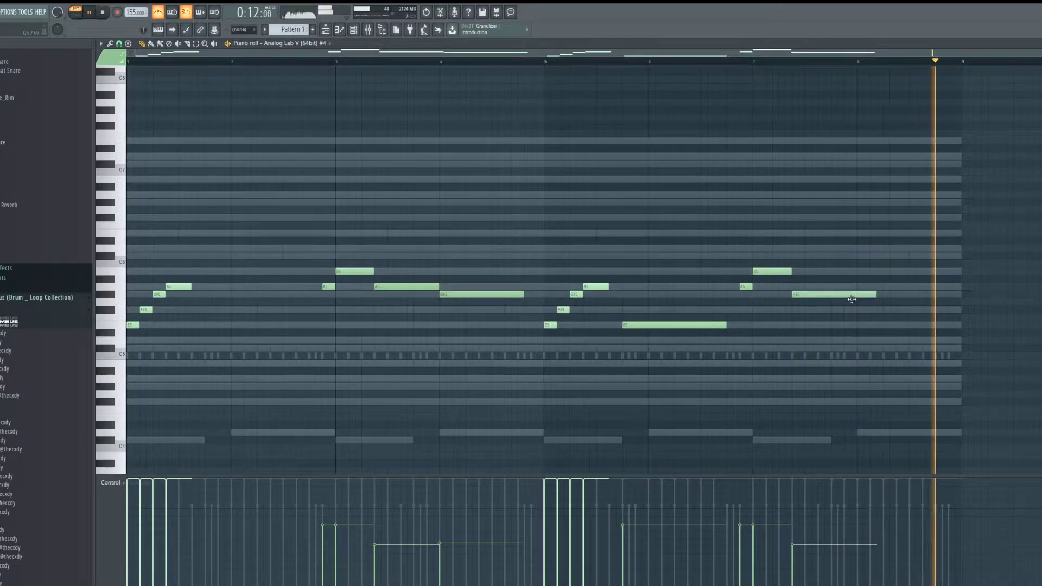
{"action": "left_click_drag", "start_coordinate": [438, 286], "coordinate": [412, 287]}
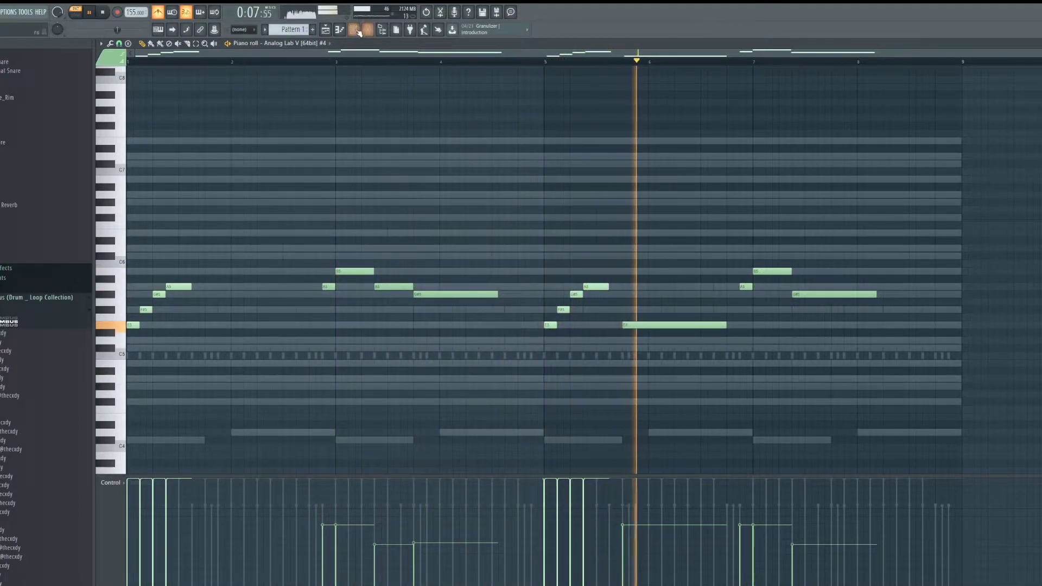
Step: Open the fourth Analog Lab V from the channel rack and audition the Artificial Frogs and JazzyStab presets
{"action": "key", "text": "F6"}
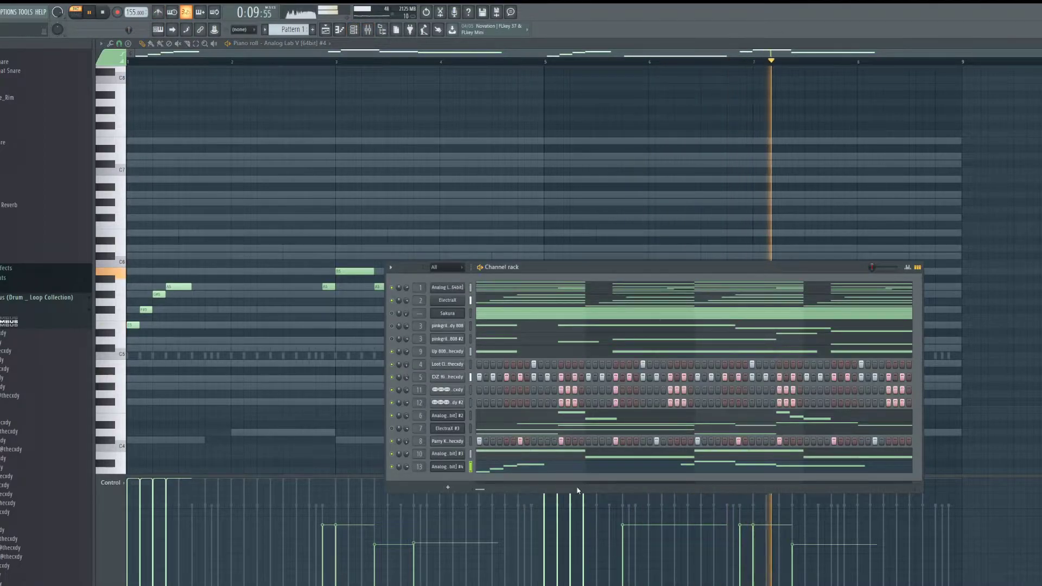
{"action": "left_click", "coordinate": [458, 470]}
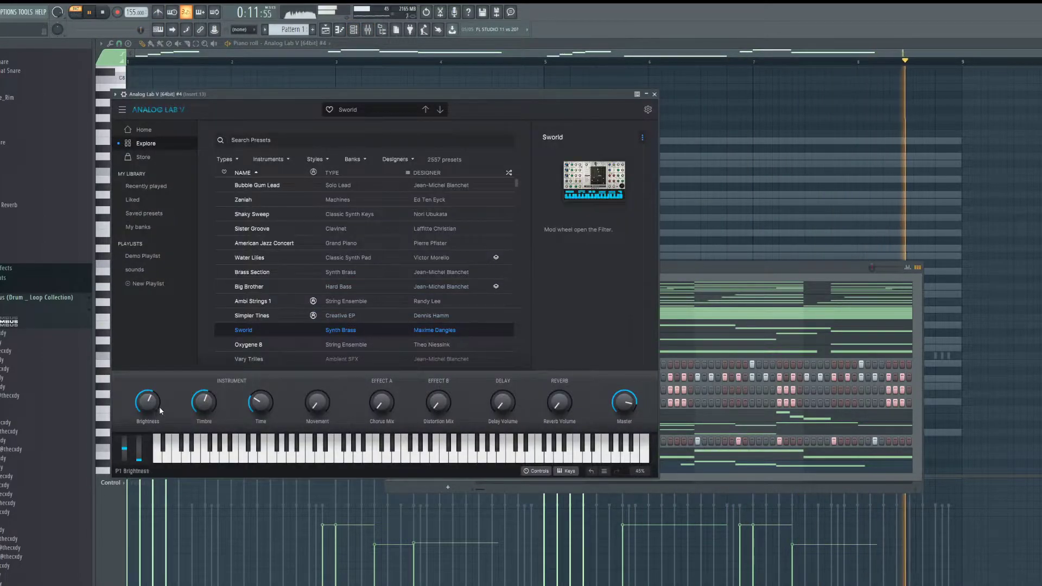
{"action": "scroll", "coordinate": [402, 323], "scroll_direction": "down", "scroll_amount": 2}
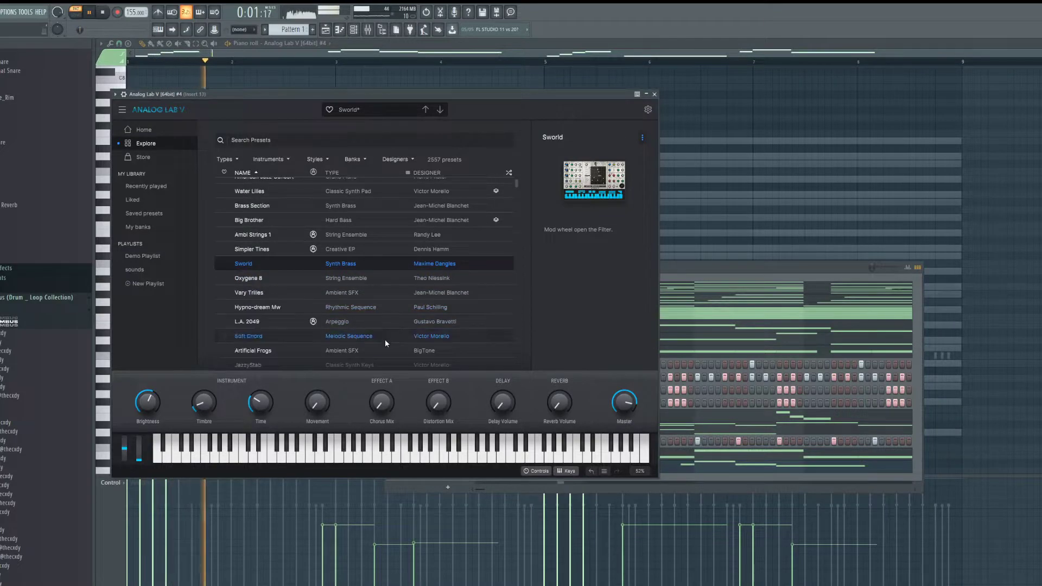
{"action": "scroll", "coordinate": [387, 341], "scroll_direction": "down", "scroll_amount": 2}
{"action": "left_click", "coordinate": [380, 307]}
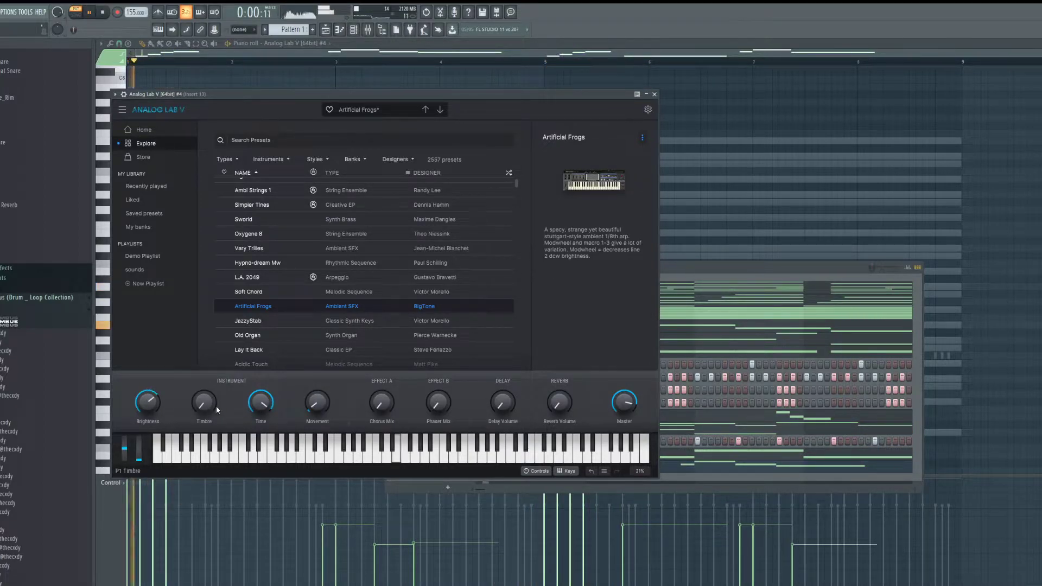
{"action": "left_click", "coordinate": [380, 320]}
Step: Audition the Psyche Organ preset against the pattern from its start
{"action": "scroll", "coordinate": [379, 331], "scroll_direction": "down", "scroll_amount": 3}
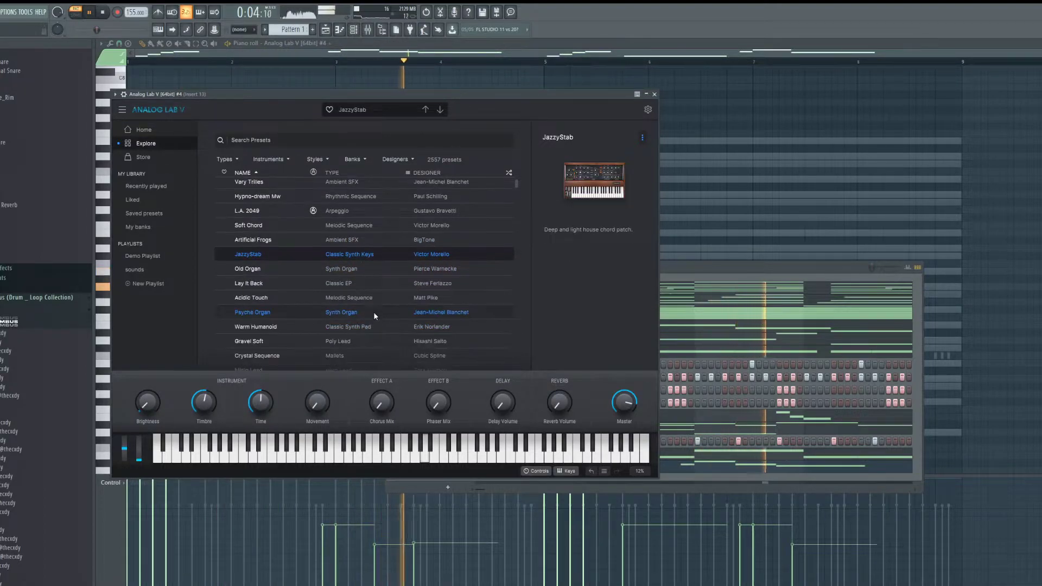
{"action": "left_click", "coordinate": [374, 311]}
{"action": "key", "text": "space"}
{"action": "key", "text": "space"}
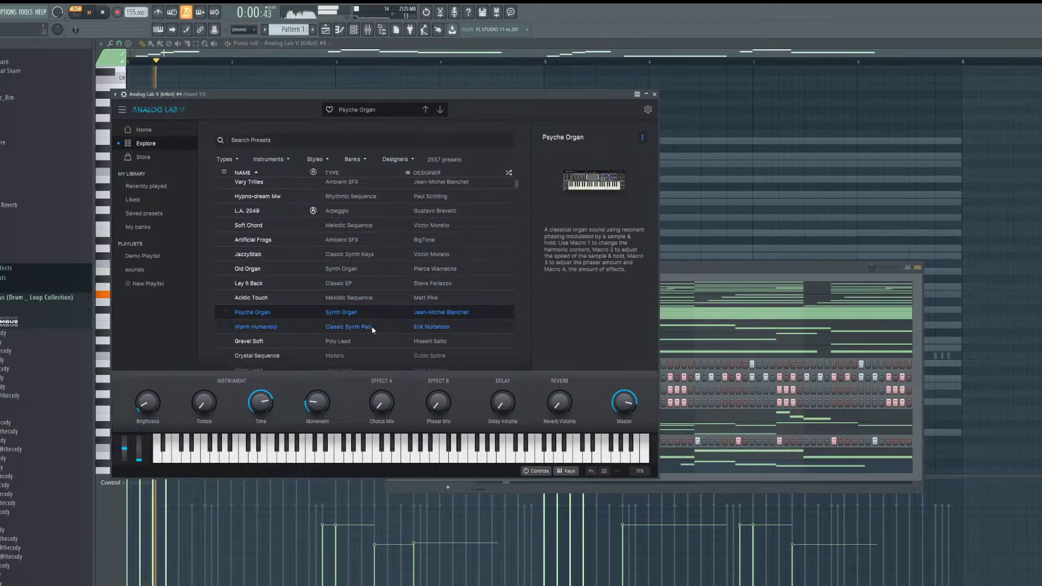
{"action": "scroll", "coordinate": [376, 328], "scroll_direction": "down", "scroll_amount": 3}
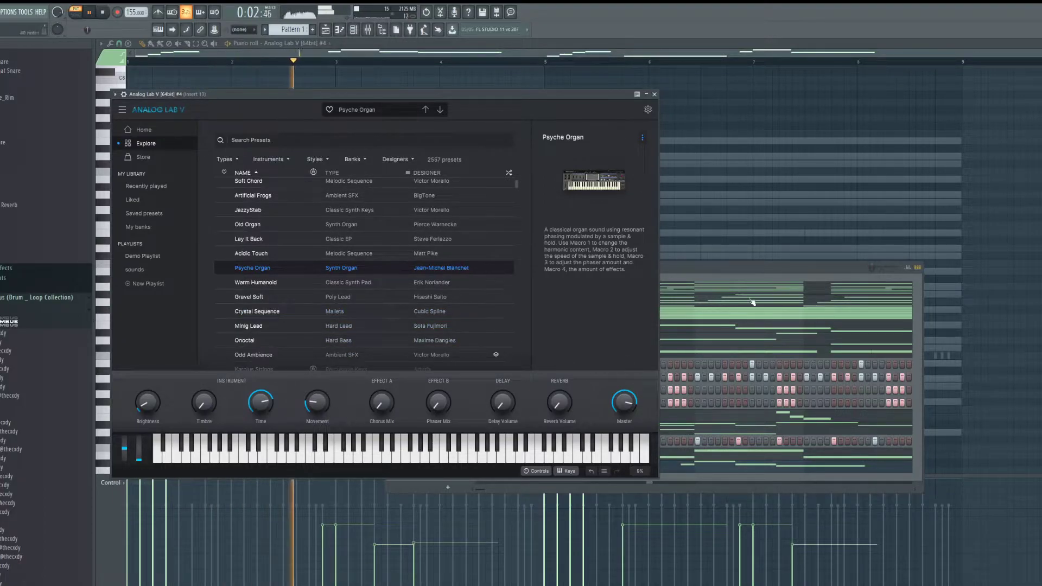
{"action": "left_click", "coordinate": [661, 292]}
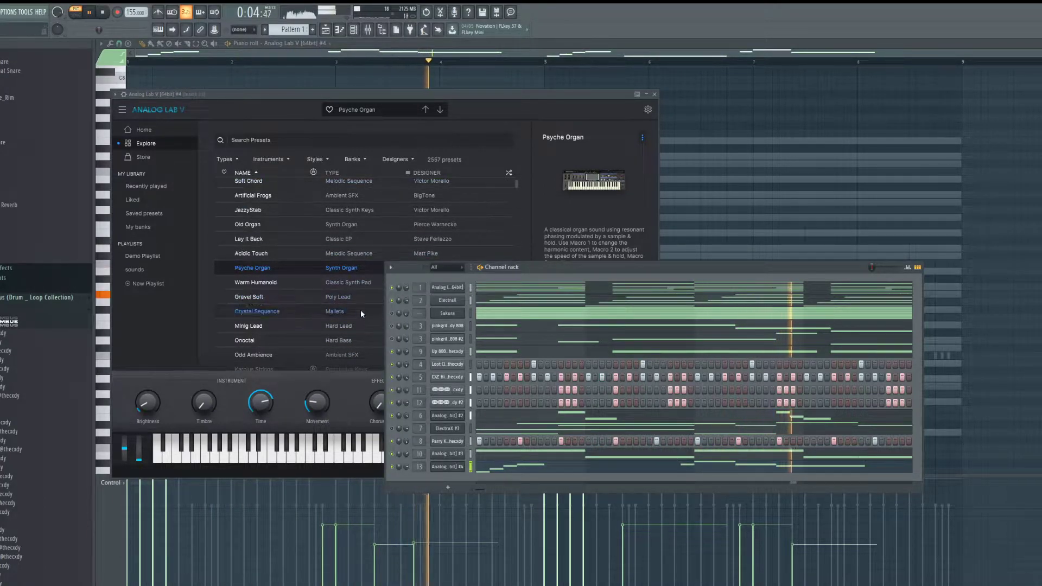
Step: Audition the Gravel Soft and Stepped Lead presets with the new melody
{"action": "scroll", "coordinate": [362, 313], "scroll_direction": "down", "scroll_amount": 3}
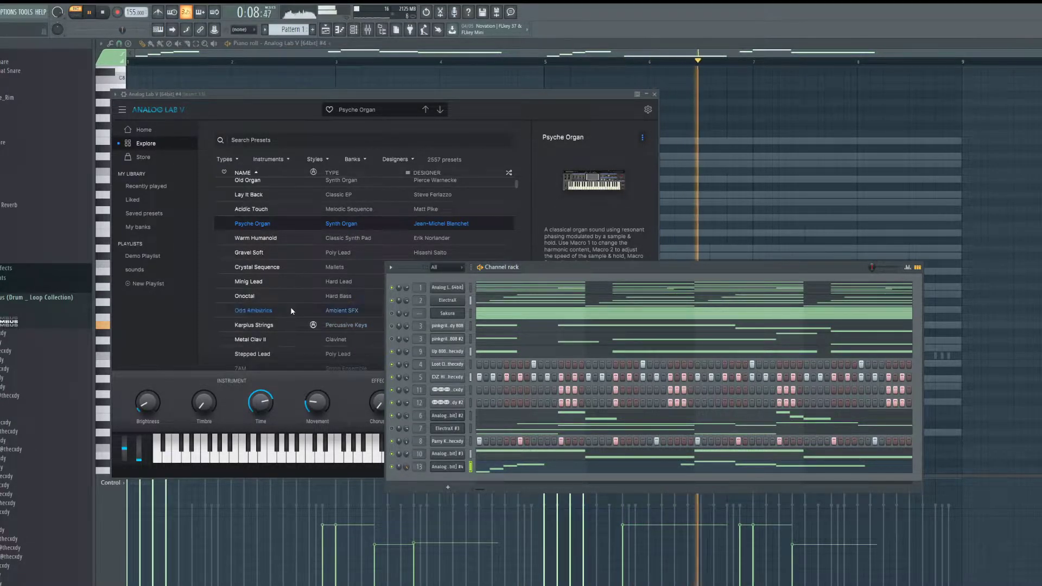
{"action": "left_click", "coordinate": [356, 268]}
{"action": "left_click", "coordinate": [366, 250]}
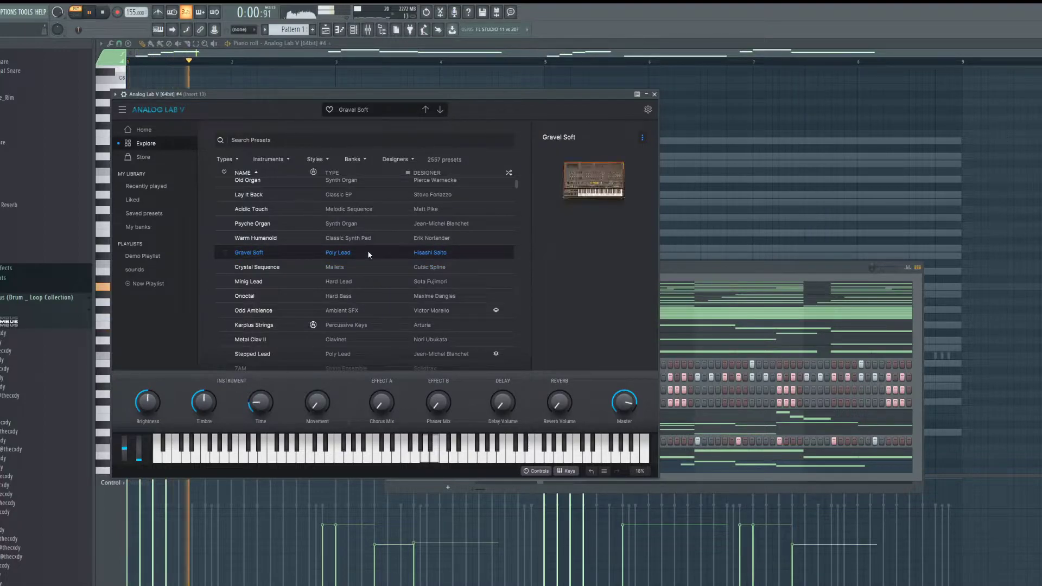
{"action": "scroll", "coordinate": [369, 258], "scroll_direction": "down", "scroll_amount": 3}
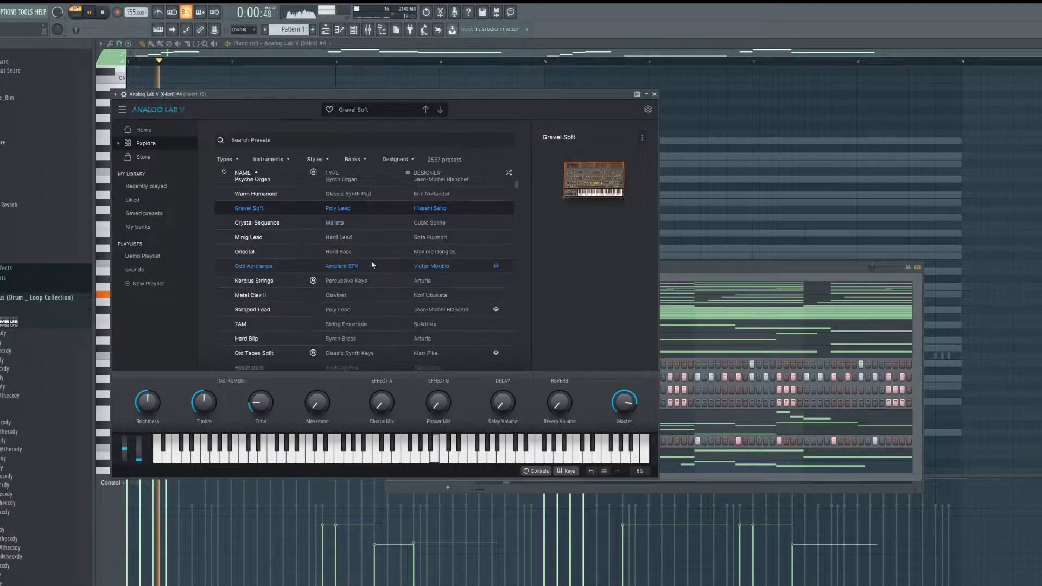
{"action": "left_click", "coordinate": [364, 305]}
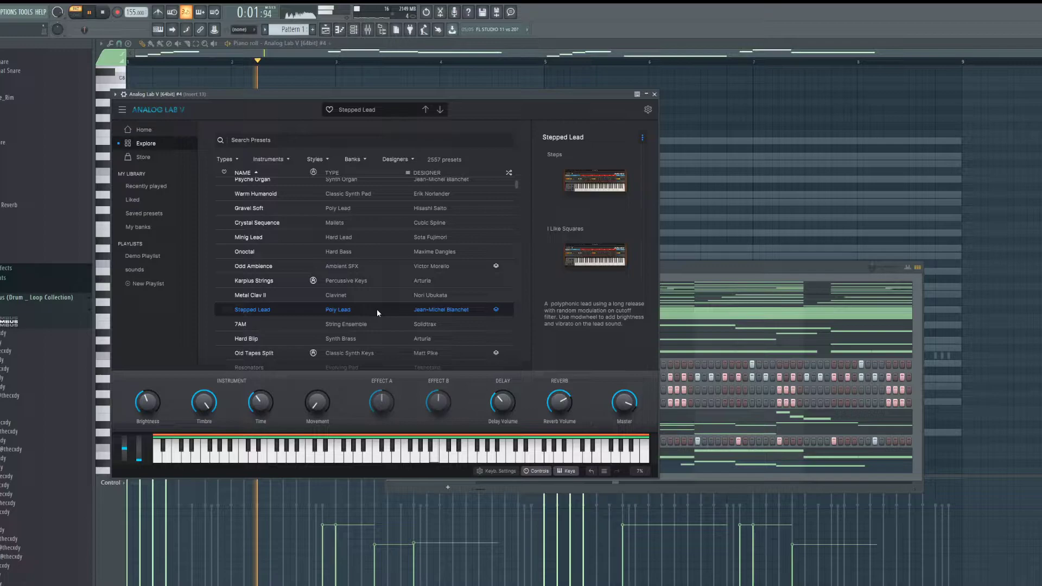
Step: Audition Hard Blip, load the Old Tapes Split preset, and return to the fourth Analog Lab V's piano roll
{"action": "scroll", "coordinate": [382, 321], "scroll_direction": "down", "scroll_amount": 2}
{"action": "left_click", "coordinate": [385, 332]}
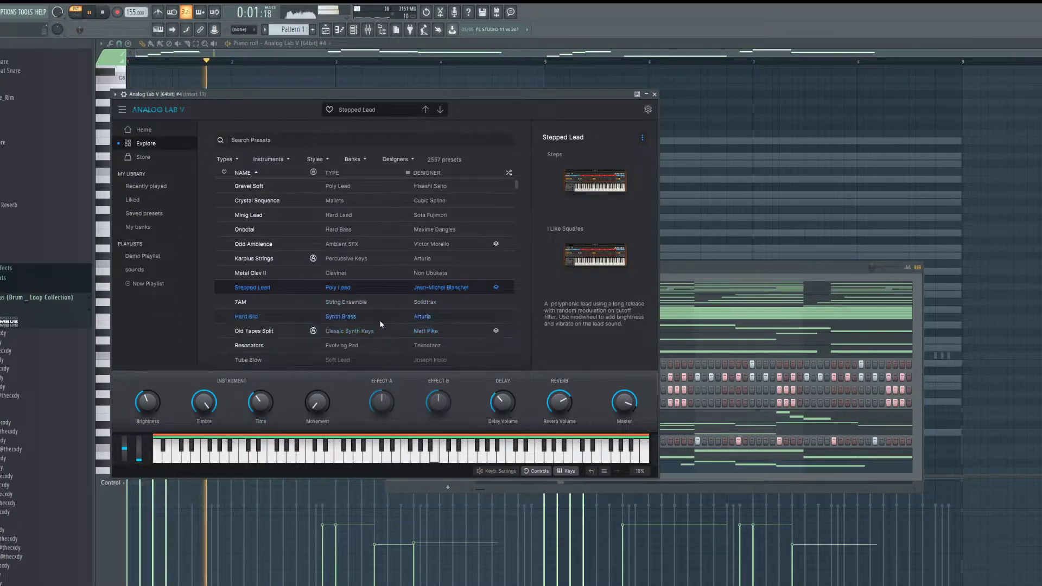
{"action": "left_click", "coordinate": [380, 320]}
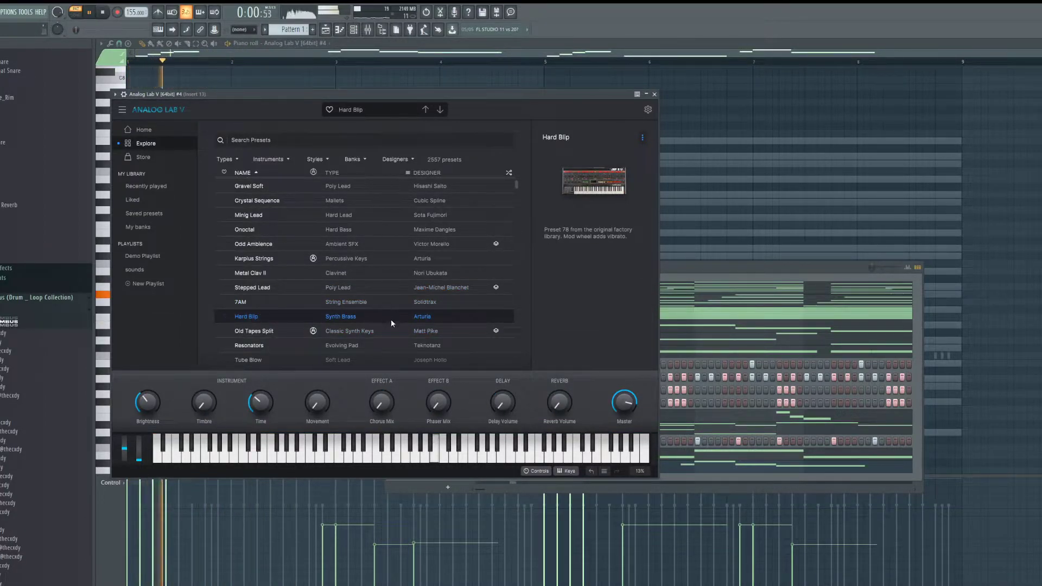
{"action": "left_click", "coordinate": [382, 331]}
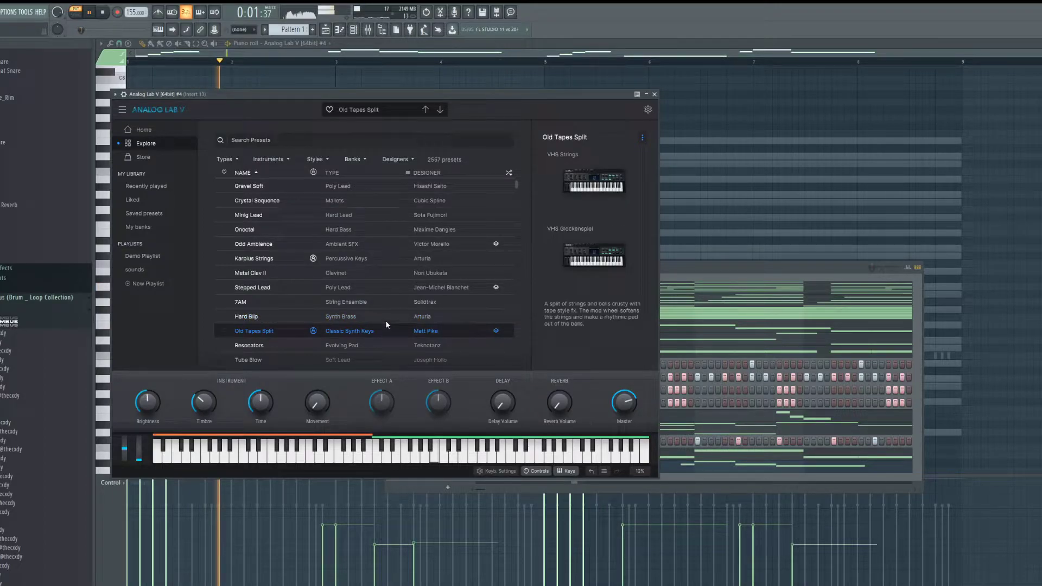
{"action": "scroll", "coordinate": [385, 322], "scroll_direction": "down", "scroll_amount": 2}
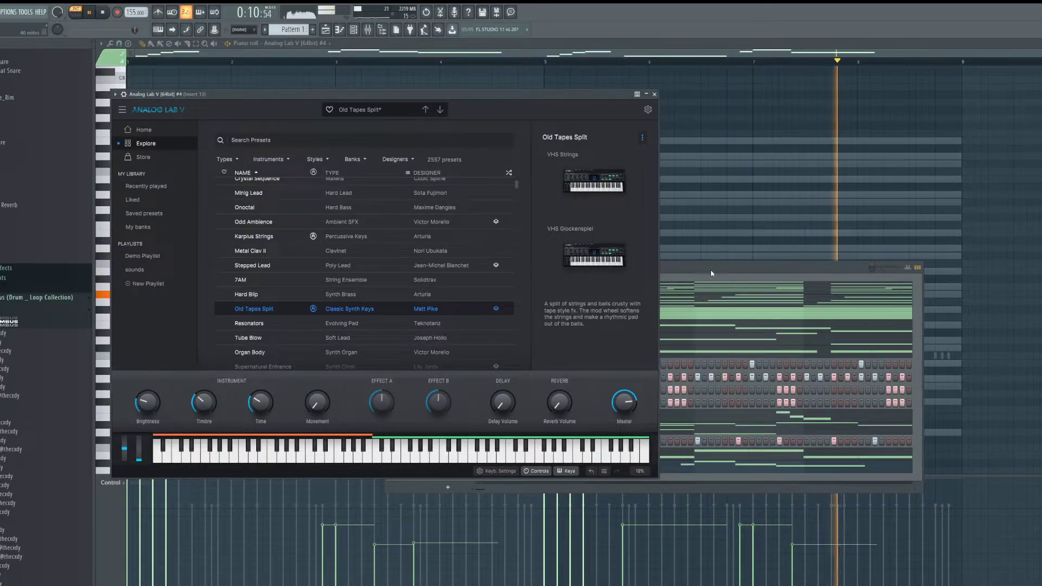
{"action": "left_click", "coordinate": [675, 275]}
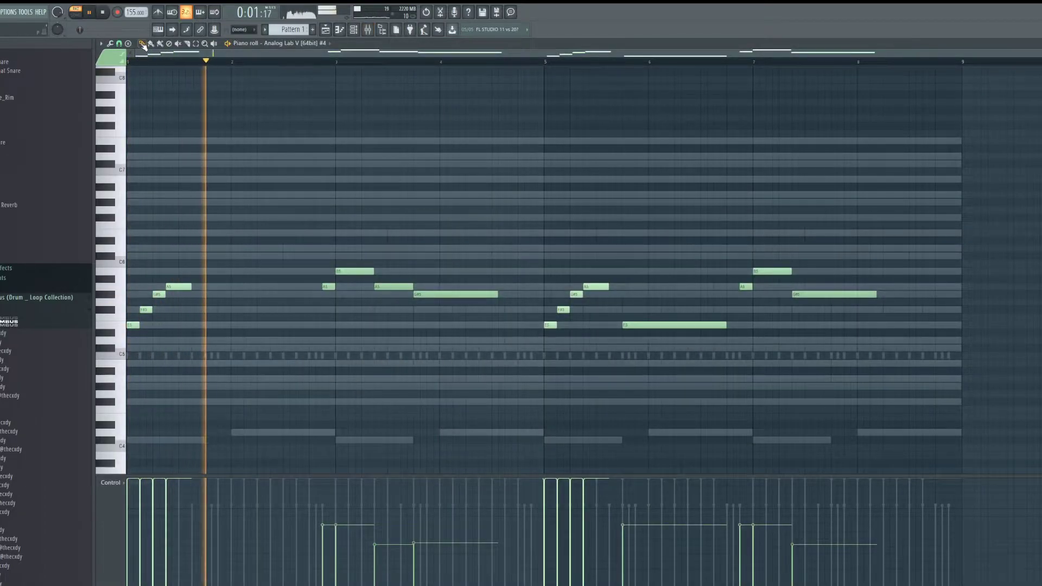
Step: Try shifting the notes of the bar 3 phrase slightly later in time and audition the new timing
{"action": "left_click_drag", "start_coordinate": [329, 287], "coordinate": [342, 287]}
{"action": "left_click_drag", "start_coordinate": [356, 271], "coordinate": [368, 273]}
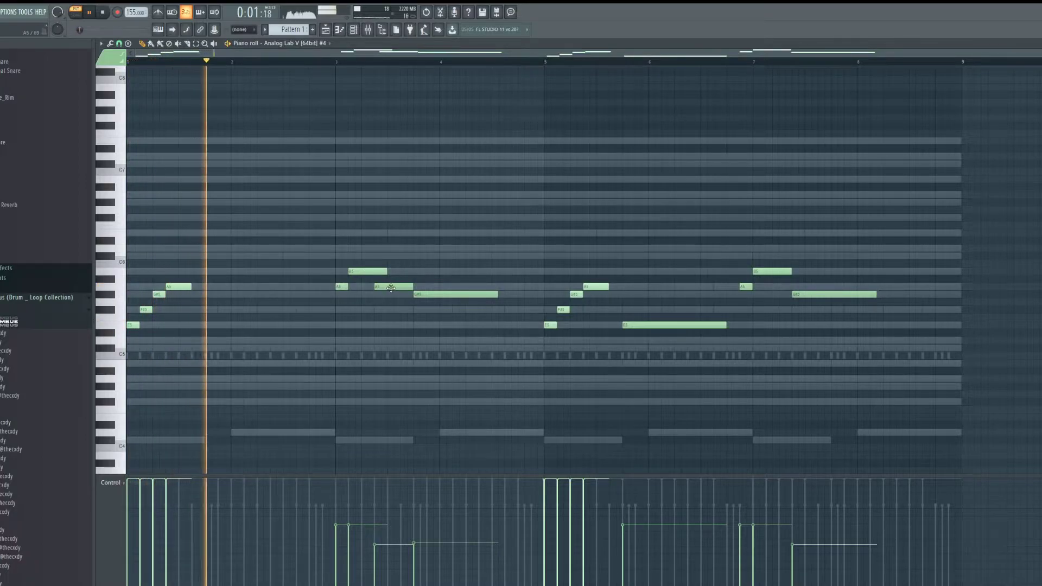
{"action": "left_click_drag", "start_coordinate": [391, 287], "coordinate": [464, 293]}
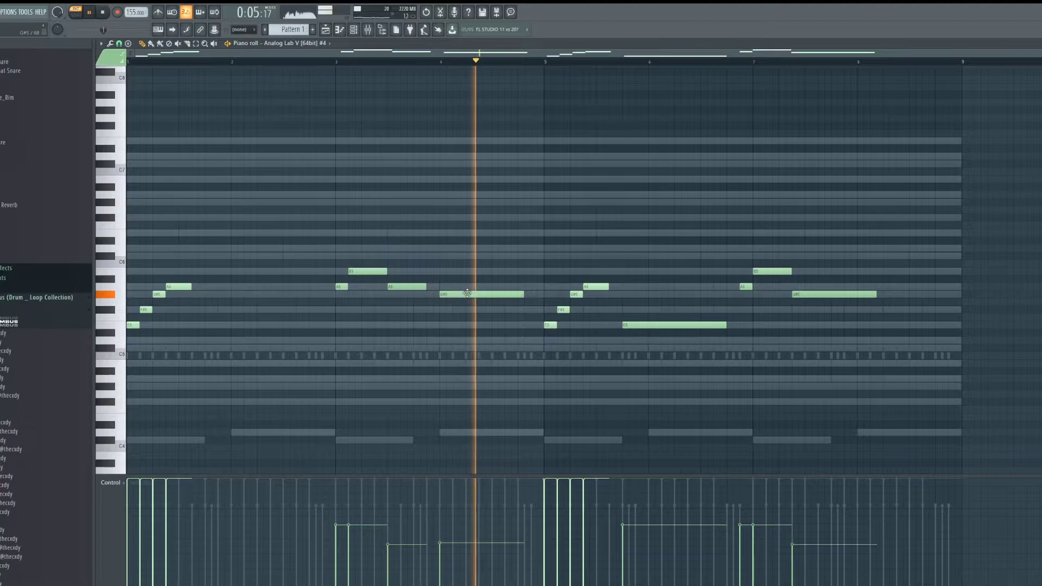
{"action": "key", "text": "space"}
{"action": "key", "text": "space"}
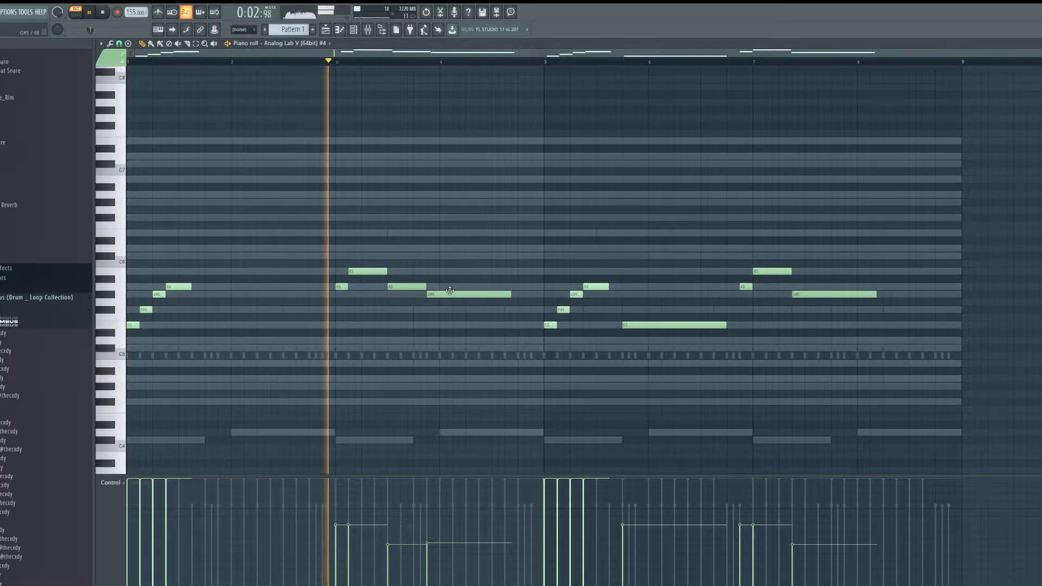
Step: Move the bar 3 phrase's notes back to their earlier timing, checking them against the metronome
{"action": "left_click_drag", "start_coordinate": [371, 272], "coordinate": [329, 286]}
{"action": "mouse_move", "coordinate": [418, 287]}
{"action": "left_mouse_down"}
{"action": "mouse_move", "coordinate": [398, 287]}
{"action": "mouse_move", "coordinate": [405, 294]}
{"action": "left_mouse_up"}
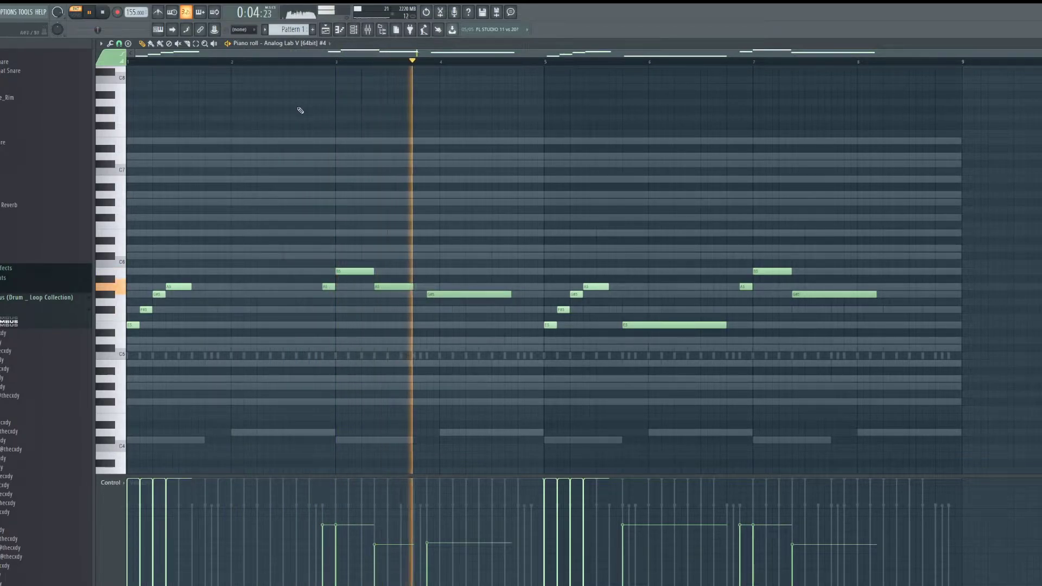
{"action": "left_click", "coordinate": [159, 14]}
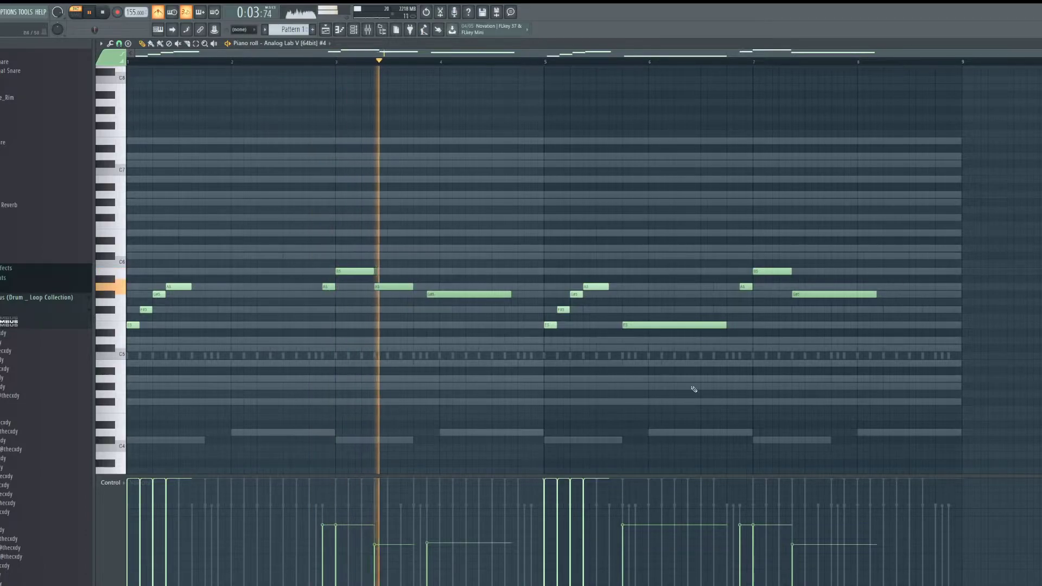
{"action": "left_click_drag", "start_coordinate": [442, 295], "coordinate": [429, 295]}
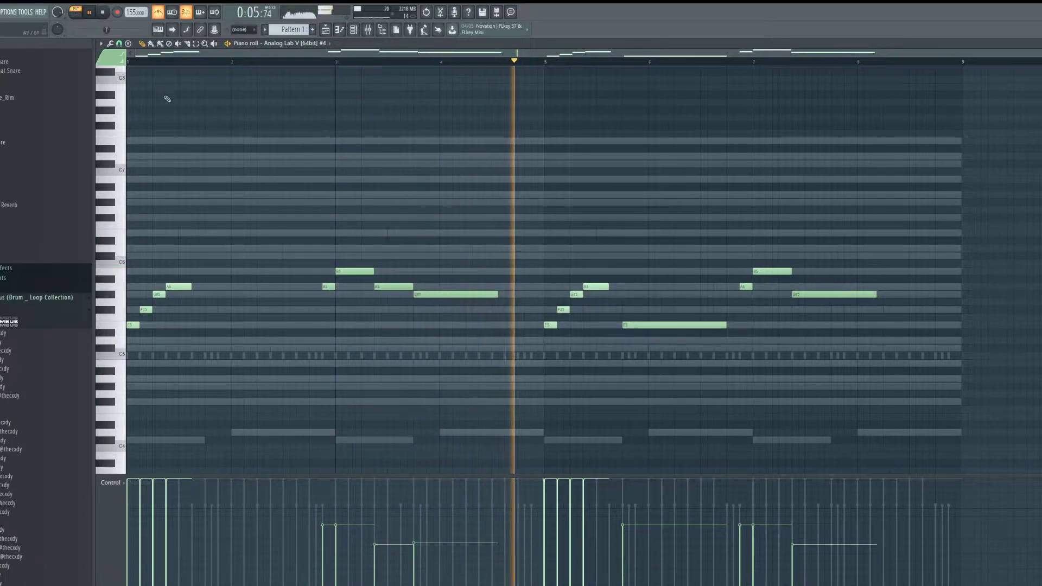
{"action": "left_click", "coordinate": [158, 12]}
Step: Copy the fourth Analog Lab V's notes from Pattern 1 in the channel rack
{"action": "key", "text": "F6"}
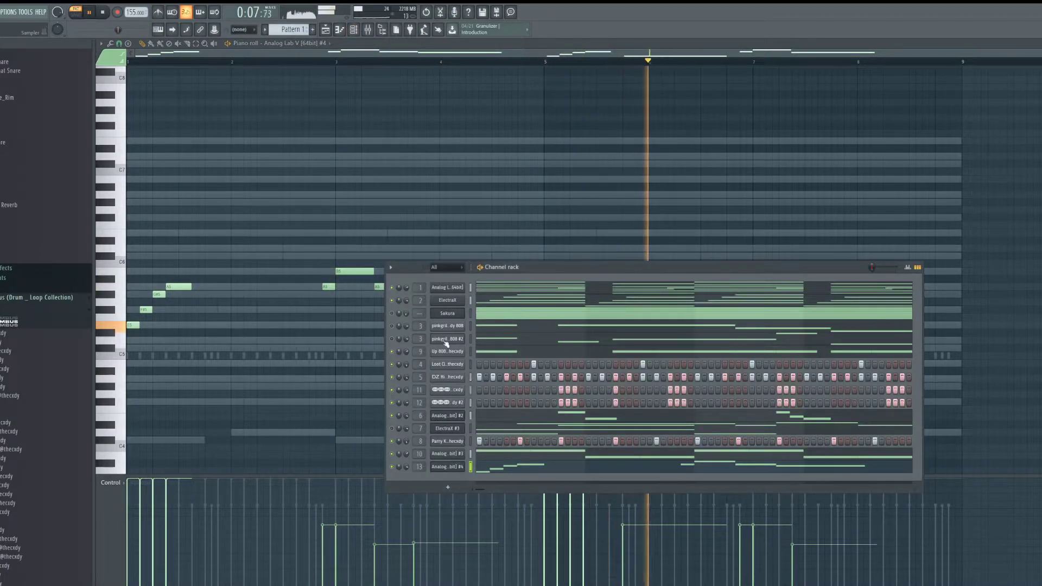
{"action": "key", "text": "F6"}
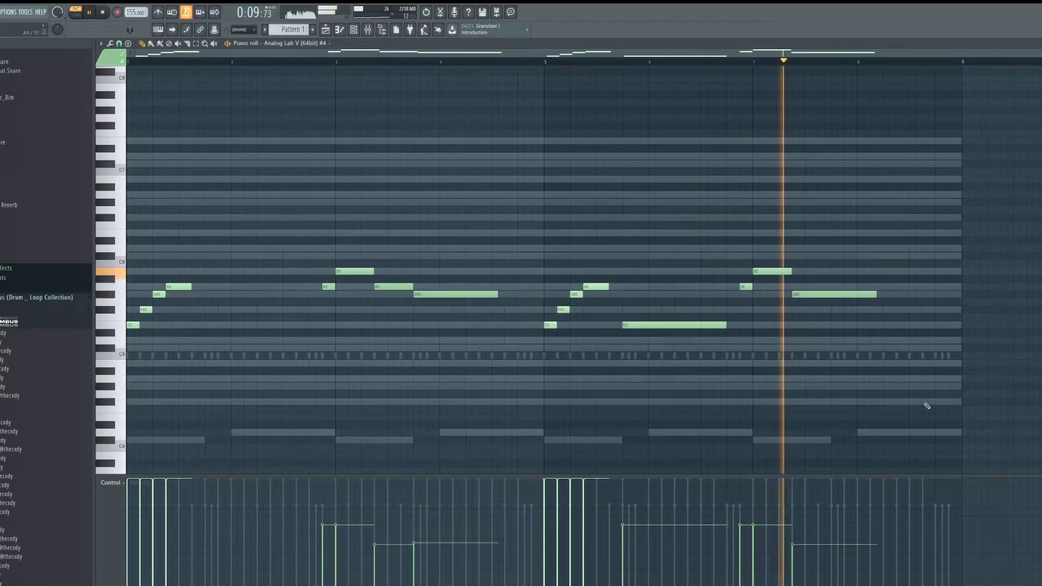
{"action": "key", "text": "F6"}
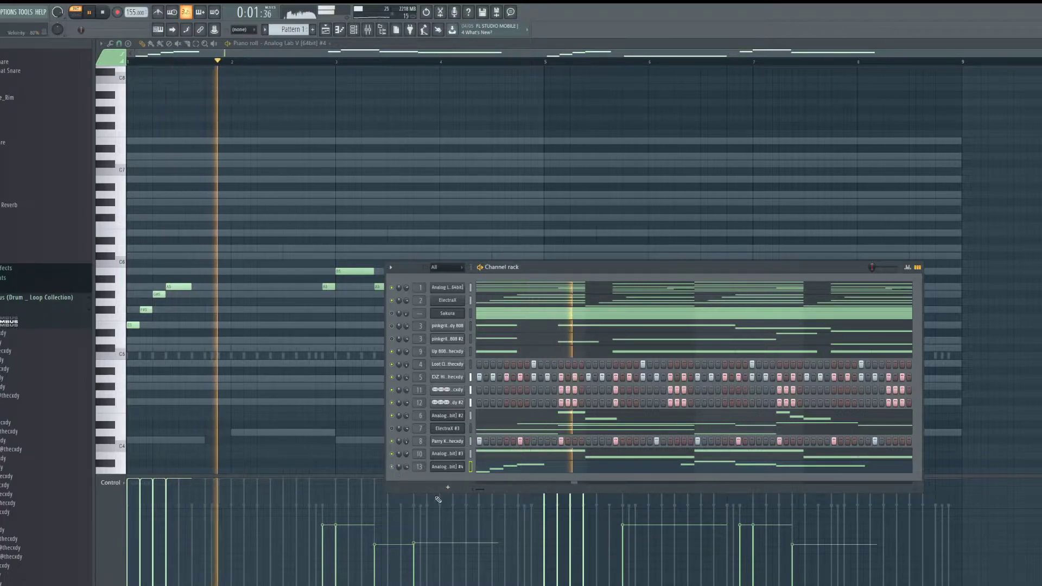
{"action": "right_click", "coordinate": [449, 468]}
{"action": "left_click", "coordinate": [547, 475]}
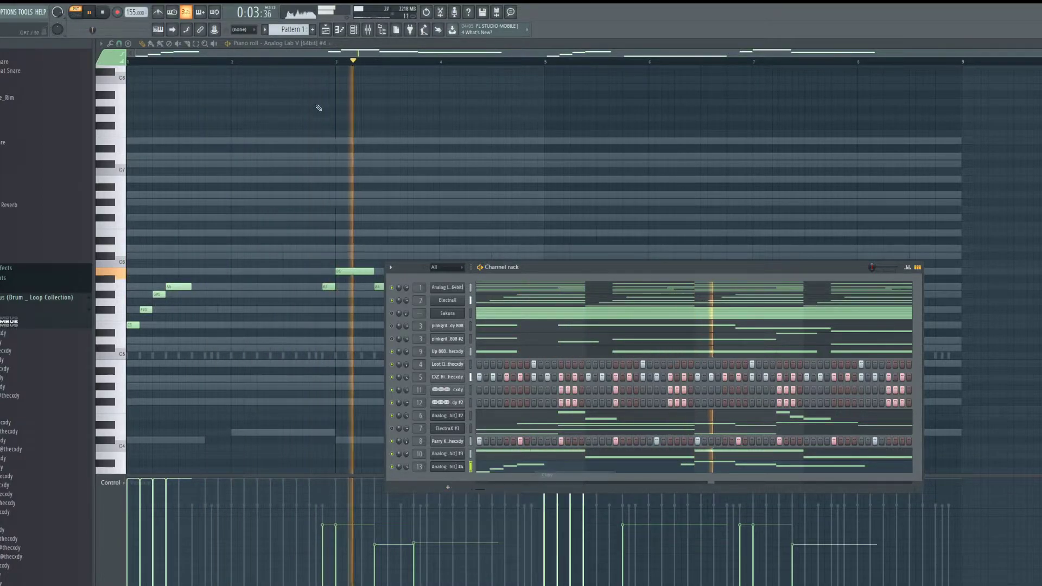
Step: Place an empty Pattern 2 on playlist track 2 and paste the copied notes into its fourth Analog Lab V
{"action": "left_click", "coordinate": [325, 29]}
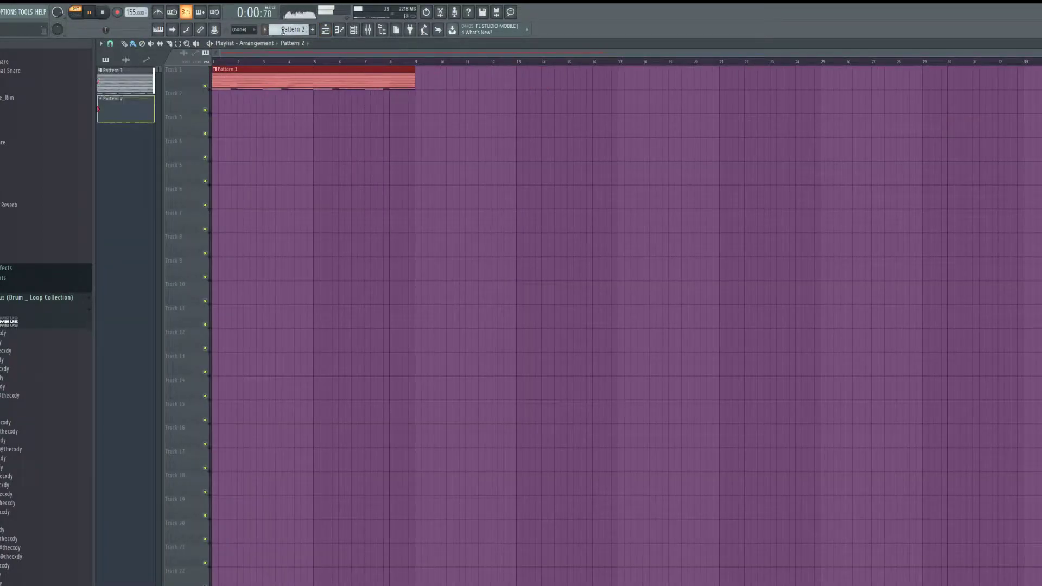
{"action": "left_click", "coordinate": [452, 111]}
{"action": "left_click", "coordinate": [353, 29]}
{"action": "right_click", "coordinate": [466, 463]}
{"action": "left_click", "coordinate": [542, 484]}
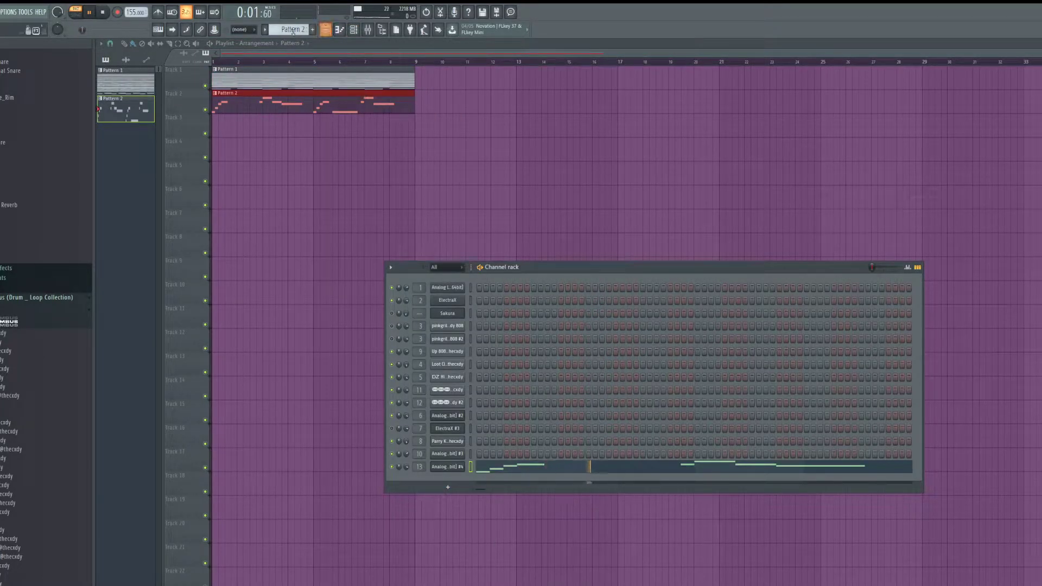
Step: Return to Pattern 1 and cut the fourth Analog Lab V's notes from it
{"action": "scroll", "coordinate": [293, 31], "scroll_direction": "up", "scroll_amount": 1}
{"action": "right_click", "coordinate": [437, 468]}
{"action": "left_click", "coordinate": [537, 468]}
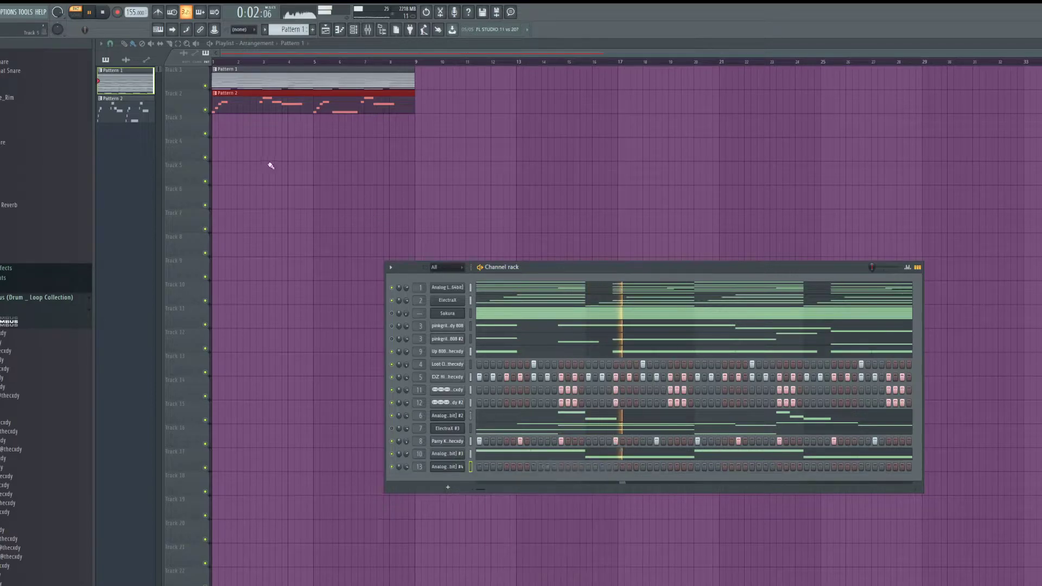
Step: Quick render Pattern 2 as an audio clip and place it on playlist track 3
{"action": "left_click", "coordinate": [233, 75]}
{"action": "scroll", "coordinate": [293, 29], "scroll_direction": "down", "scroll_amount": 1}
{"action": "left_click", "coordinate": [291, 30]}
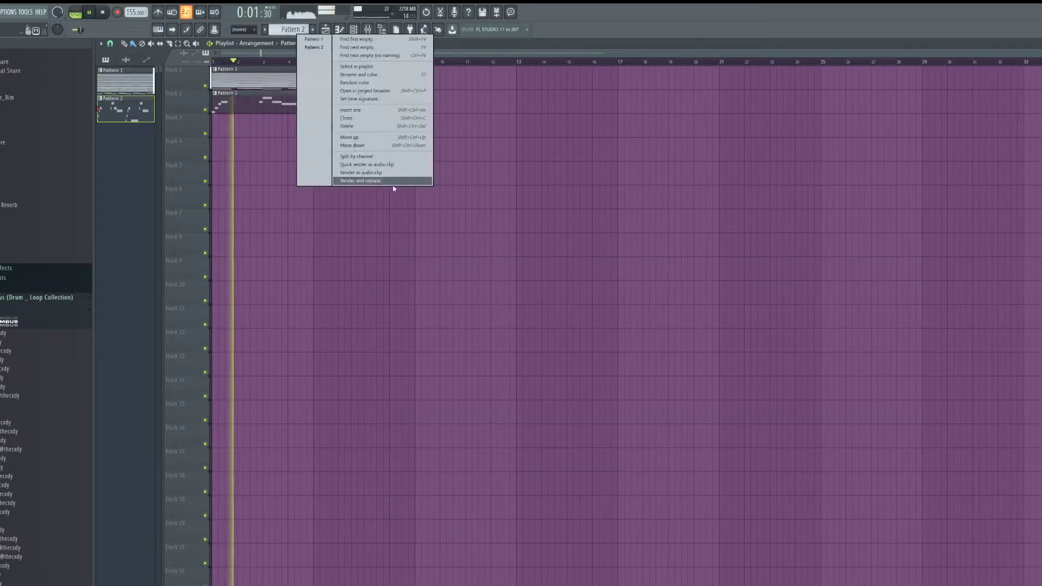
{"action": "left_click", "coordinate": [374, 164]}
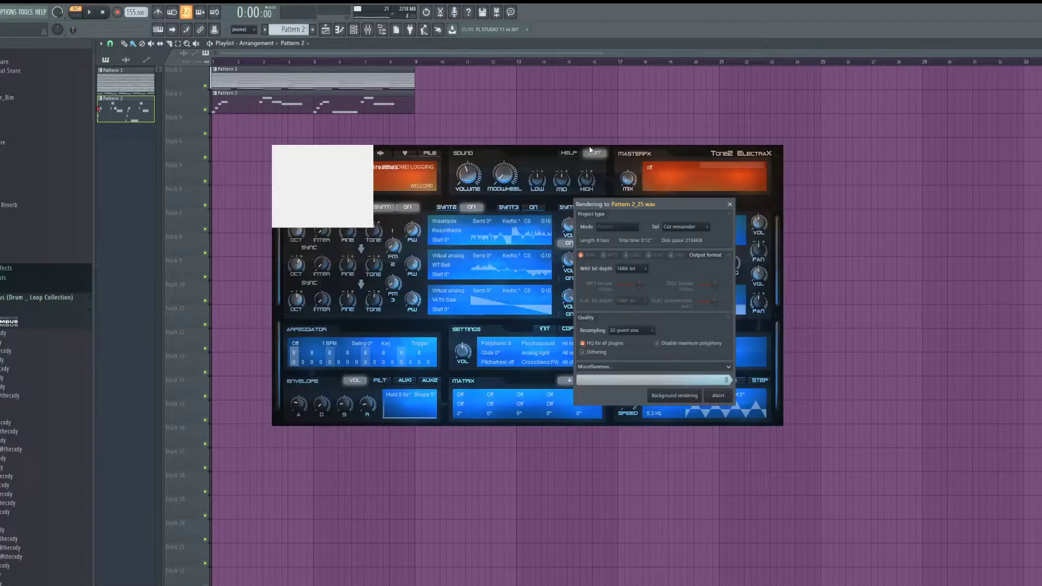
{"action": "left_click_drag", "start_coordinate": [863, 118], "coordinate": [431, 230]}
Step: Mute the original Pattern 2 track and reverse the rendered audio clip during playback
{"action": "left_click", "coordinate": [205, 110]}
{"action": "key", "text": "space"}
{"action": "double_click", "coordinate": [228, 117]}
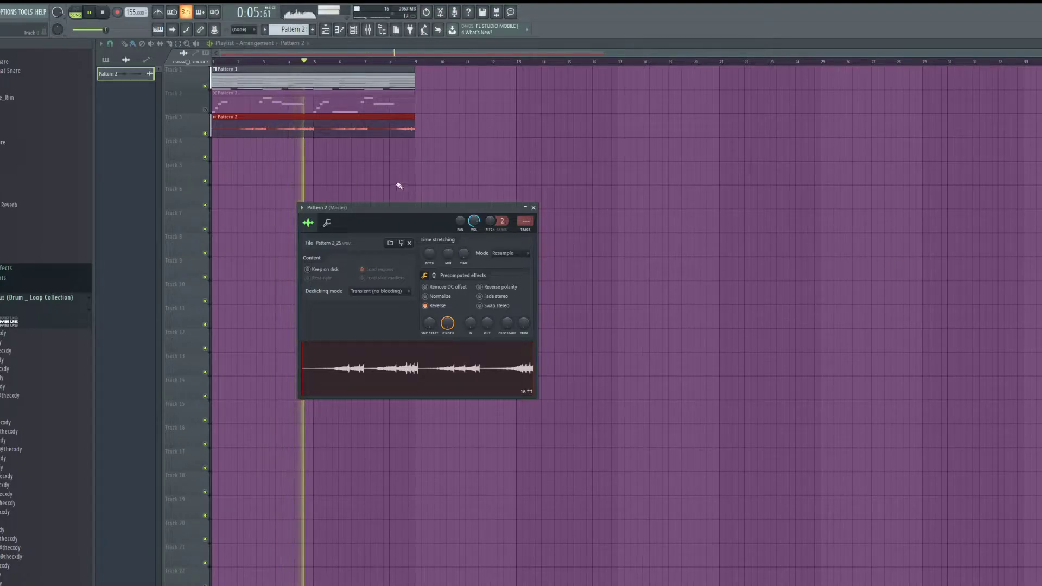
{"action": "right_click", "coordinate": [761, 291]}
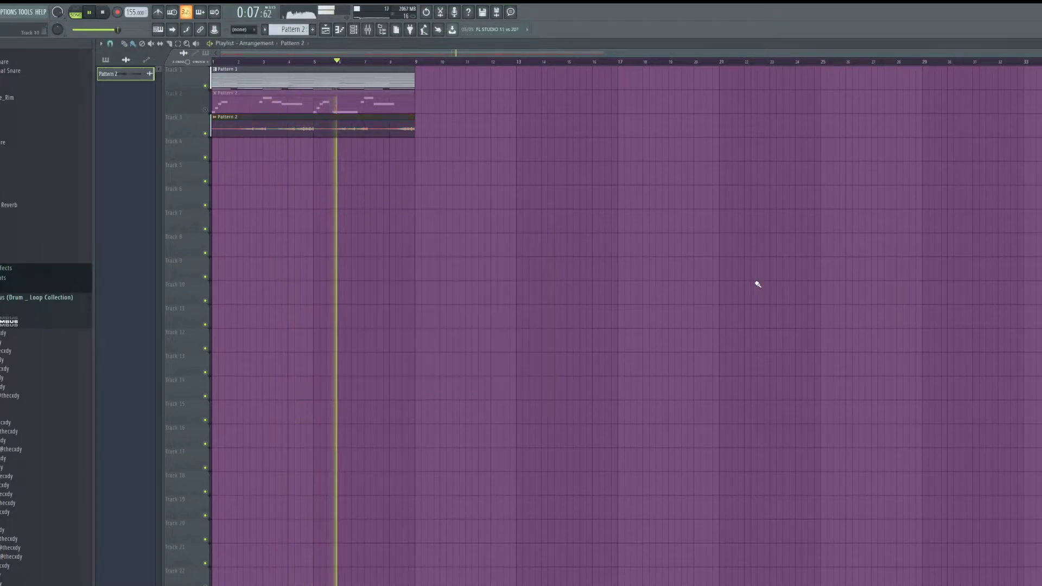
Step: Split Pattern 1 by channel from track 4 downward and mute the two nudy 808 tracks
{"action": "left_click_drag", "start_coordinate": [251, 70], "coordinate": [251, 141]}
{"action": "left_click", "coordinate": [288, 29]}
{"action": "left_click", "coordinate": [337, 155]}
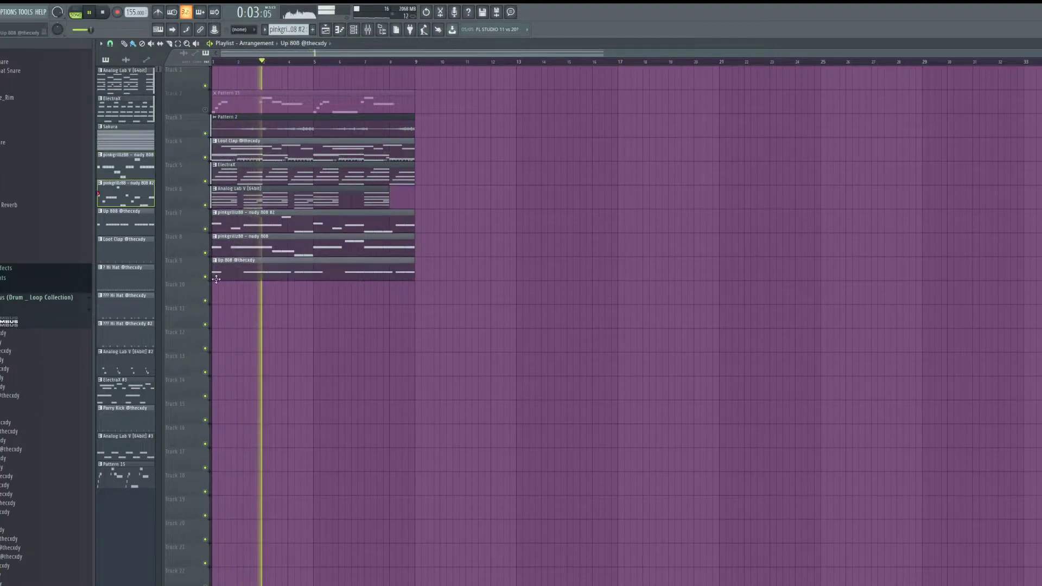
{"action": "left_click", "coordinate": [207, 229]}
{"action": "left_click", "coordinate": [206, 253]}
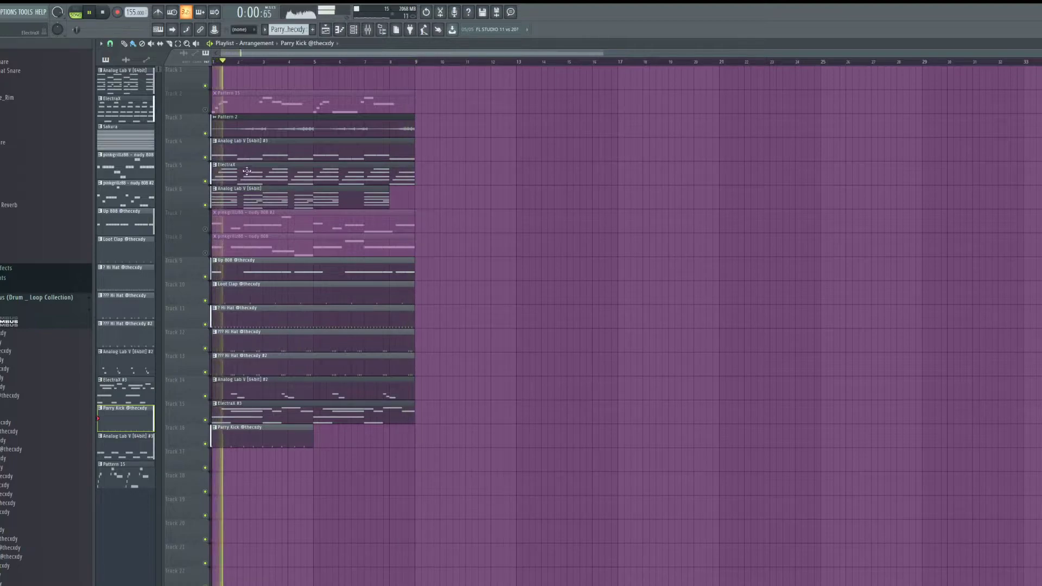
Step: Move the counter-melody pattern to muted track 1, the reversed audio clip to track 2, and the ElectraX #3 clip to track 3
{"action": "left_click_drag", "start_coordinate": [241, 104], "coordinate": [239, 81]}
{"action": "left_click", "coordinate": [205, 85]}
{"action": "left_click_drag", "start_coordinate": [222, 123], "coordinate": [208, 91]}
{"action": "left_click_drag", "start_coordinate": [260, 424], "coordinate": [225, 137]}
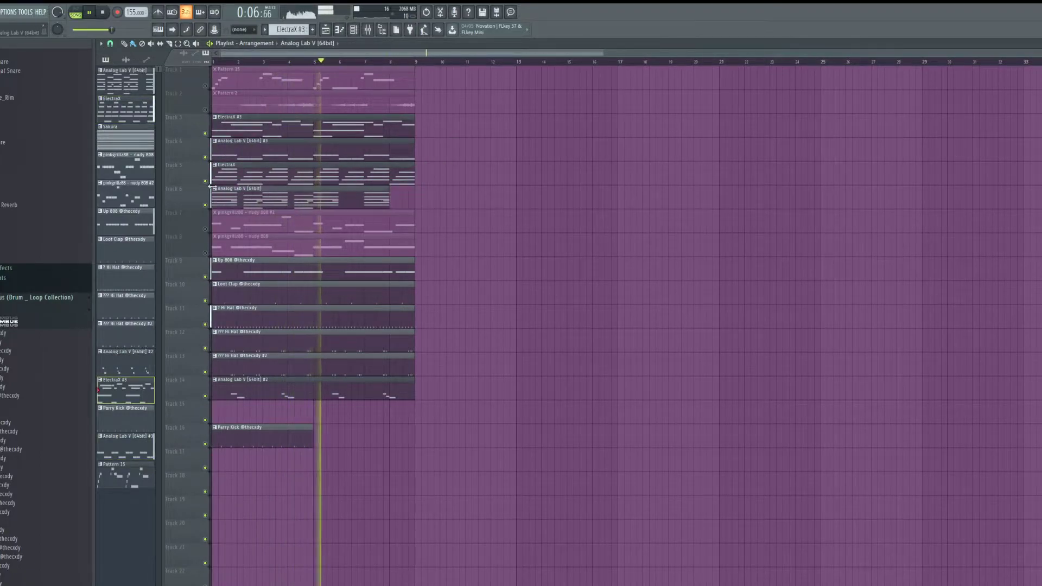
Step: Extend the Analog Lab V clip on track 6 to the end of bar 8 and slice it at bar 5
{"action": "scroll", "coordinate": [411, 190], "scroll_direction": "up", "scroll_amount": 5}
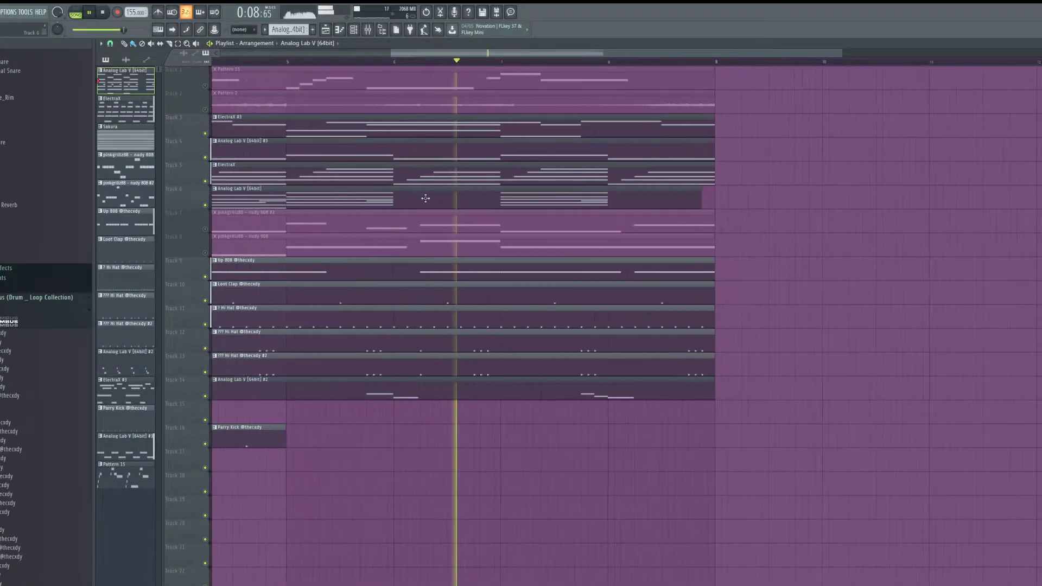
{"action": "left_click_drag", "start_coordinate": [750, 189], "coordinate": [780, 227]}
{"action": "scroll", "coordinate": [782, 222], "scroll_direction": "down", "scroll_amount": 5}
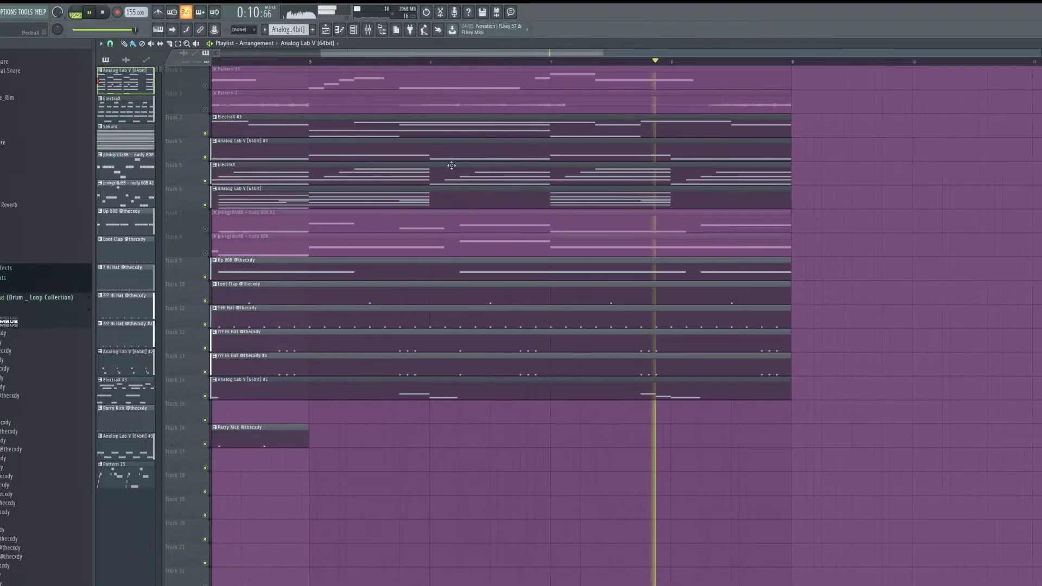
{"action": "scroll", "coordinate": [342, 202], "scroll_direction": "up", "scroll_amount": 4}
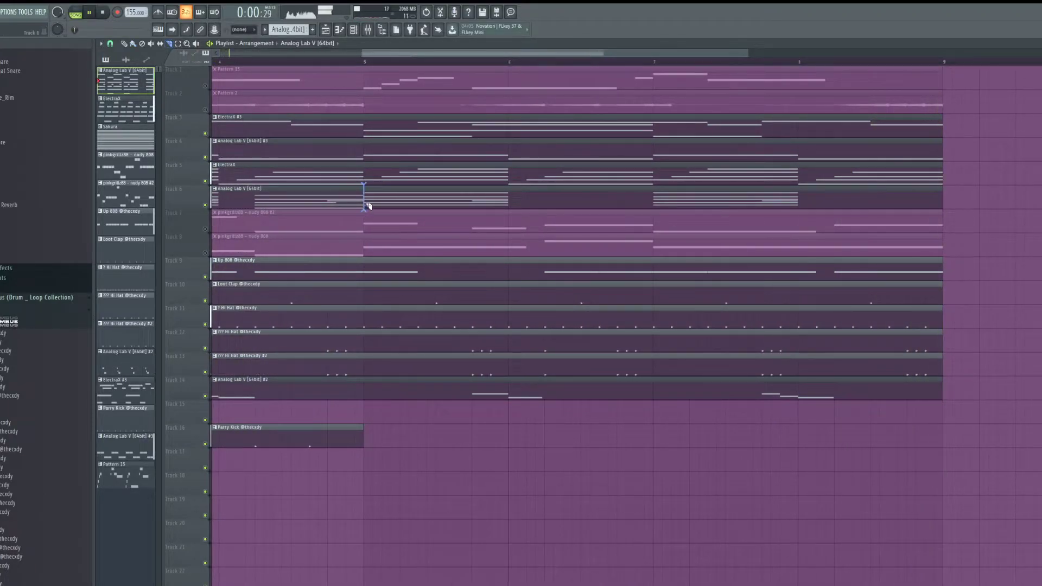
{"action": "left_click", "coordinate": [364, 206]}
{"action": "scroll", "coordinate": [384, 203], "scroll_direction": "down", "scroll_amount": 4}
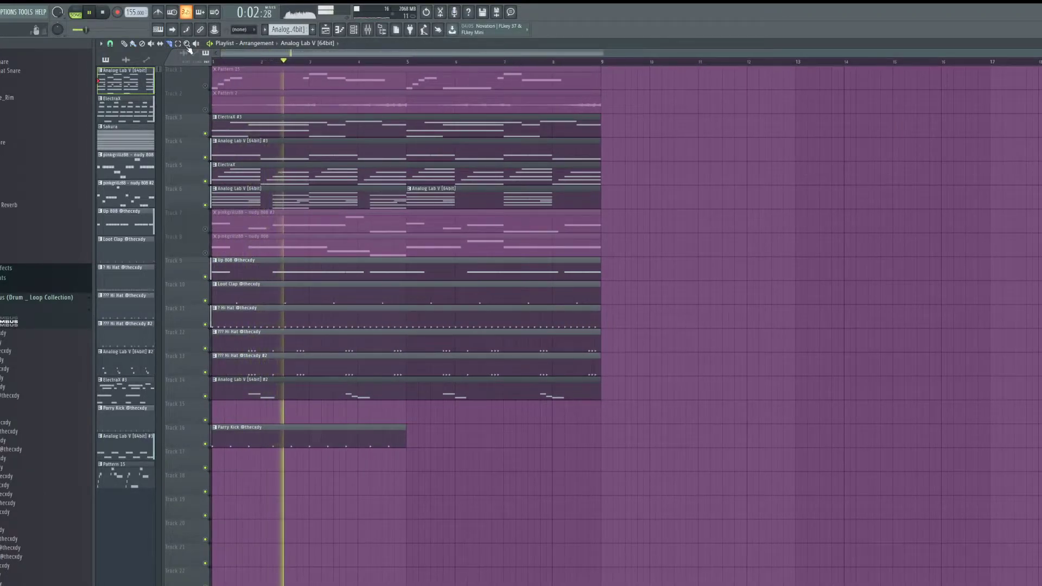
Step: Duplicate the Parry Kick clip to fill bars 5 to 8 and move both kick clips up one track
{"action": "left_click_drag", "start_coordinate": [407, 465], "coordinate": [318, 442]}
{"action": "key", "text": "ctrl+b"}
{"action": "left_click_drag", "start_coordinate": [515, 444], "coordinate": [300, 434]}
{"action": "key", "text": "shift+Up"}
Step: Shift all clips from track 7 downward one track lower and mute track 9
{"action": "left_click_drag", "start_coordinate": [597, 516], "coordinate": [219, 232]}
{"action": "key", "text": "shift+Down"}
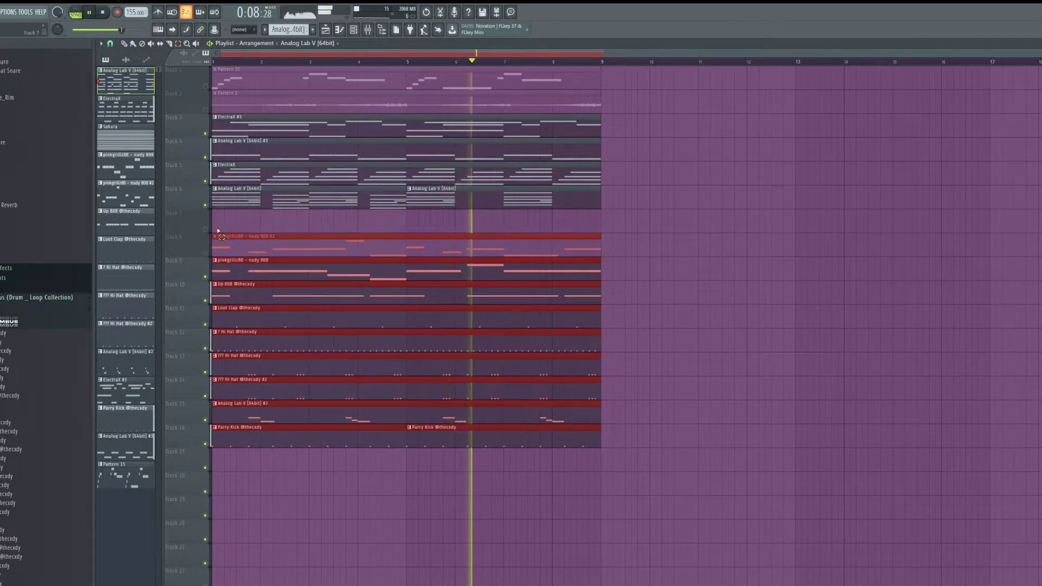
{"action": "left_click", "coordinate": [205, 277]}
Step: Move the Analog Lab V #2 clip up eight tracks to the empty track 7, below the other melodies
{"action": "left_click_drag", "start_coordinate": [269, 401], "coordinate": [500, 416]}
{"action": "key", "text": "shift+Up"}
{"action": "key", "text": "shift+Up"}
{"action": "key", "text": "shift+Up"}
{"action": "key", "text": "shift+Up"}
{"action": "key", "text": "shift+Up"}
{"action": "key", "text": "shift+Up"}
{"action": "key", "text": "shift+Up"}
{"action": "key", "text": "shift+Up"}
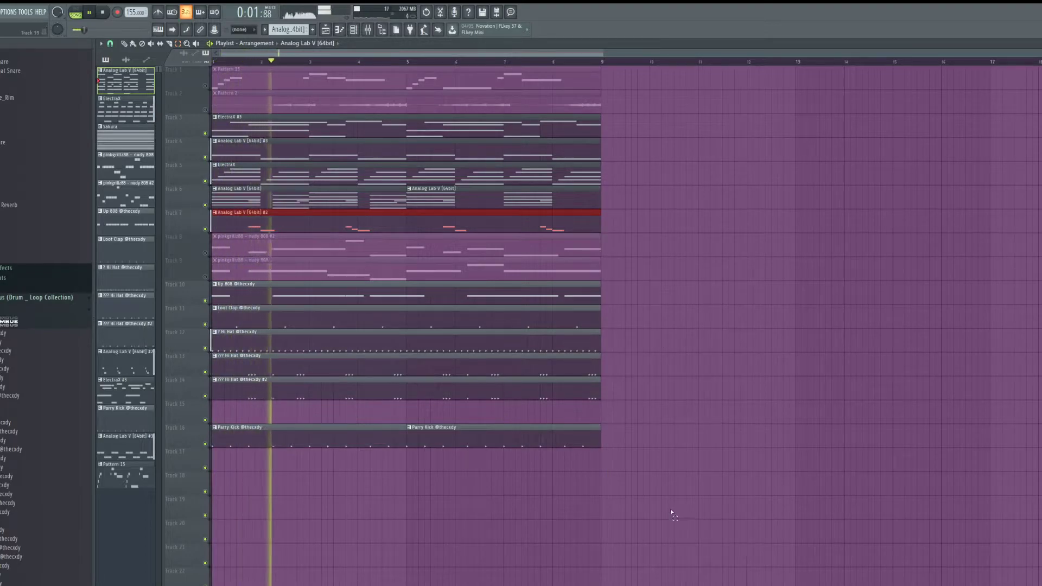
Step: Duplicate the whole eight-bar arrangement from bar 9 and delete both counter-melody pattern clips on track 1
{"action": "key", "text": "ctrl+a"}
{"action": "key", "text": "ctrl+b"}
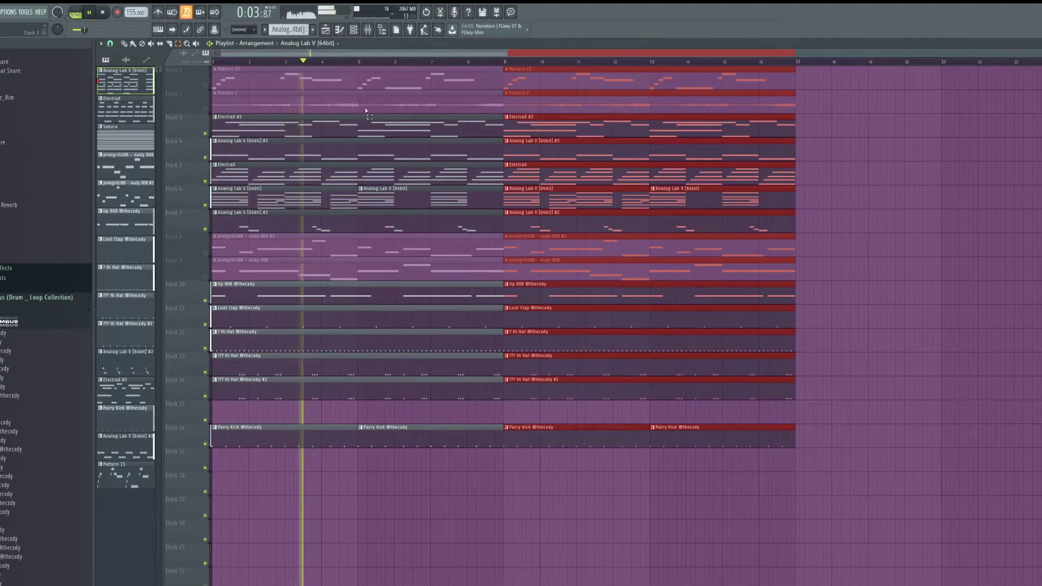
{"action": "left_click_drag", "start_coordinate": [307, 76], "coordinate": [569, 82]}
{"action": "key", "text": "Delete"}
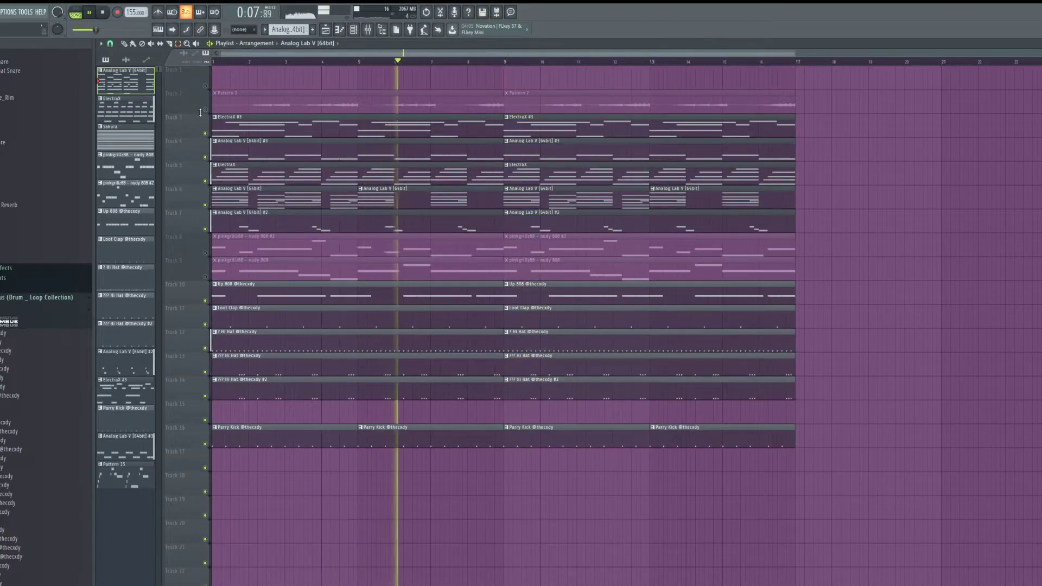
Step: Delete the clap, hi-hat and kick clips from the first eight bars and play the section from the start
{"action": "left_click", "coordinate": [237, 103]}
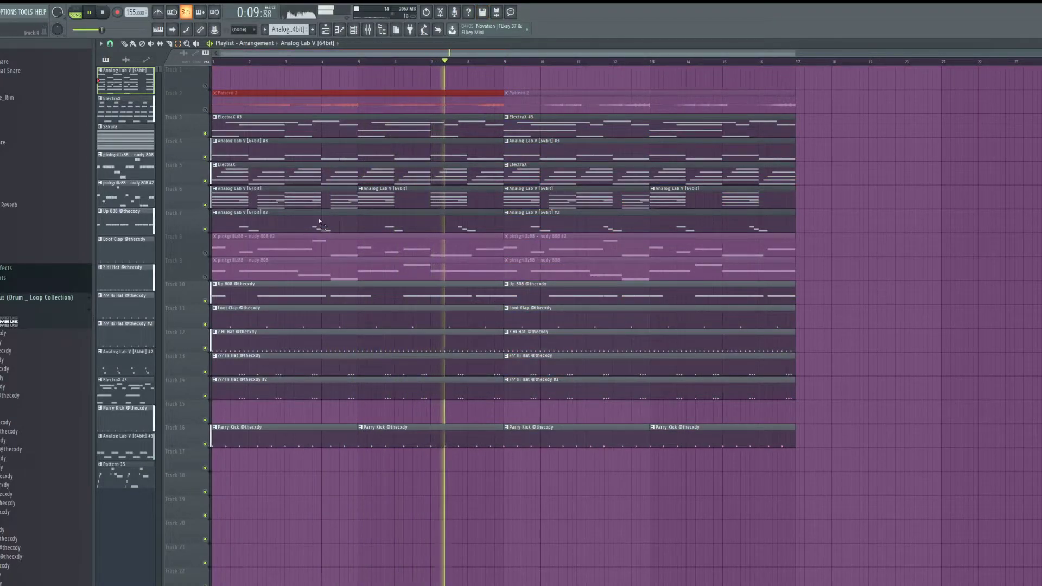
{"action": "left_click_drag", "start_coordinate": [228, 470], "coordinate": [437, 304]}
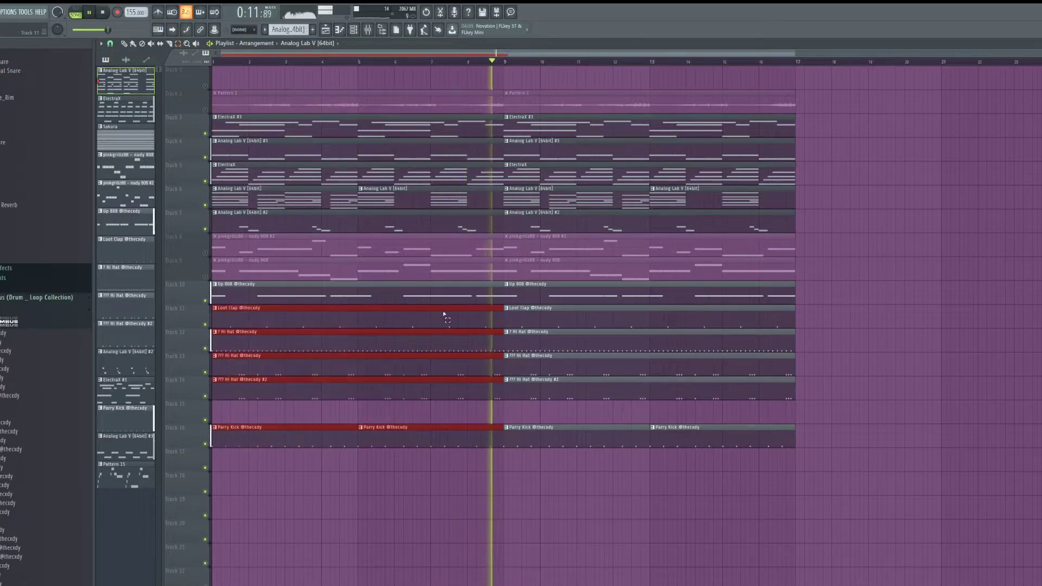
{"action": "key", "text": "Delete"}
{"action": "left_click", "coordinate": [367, 28]}
{"action": "key", "text": "space"}
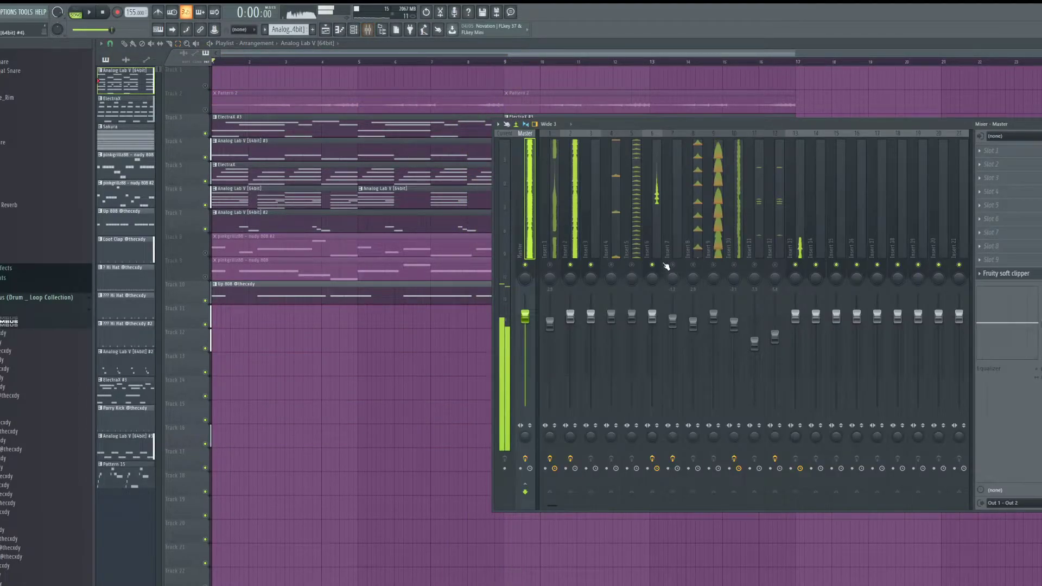
{"action": "key", "text": "space"}
{"action": "key", "text": "F9"}
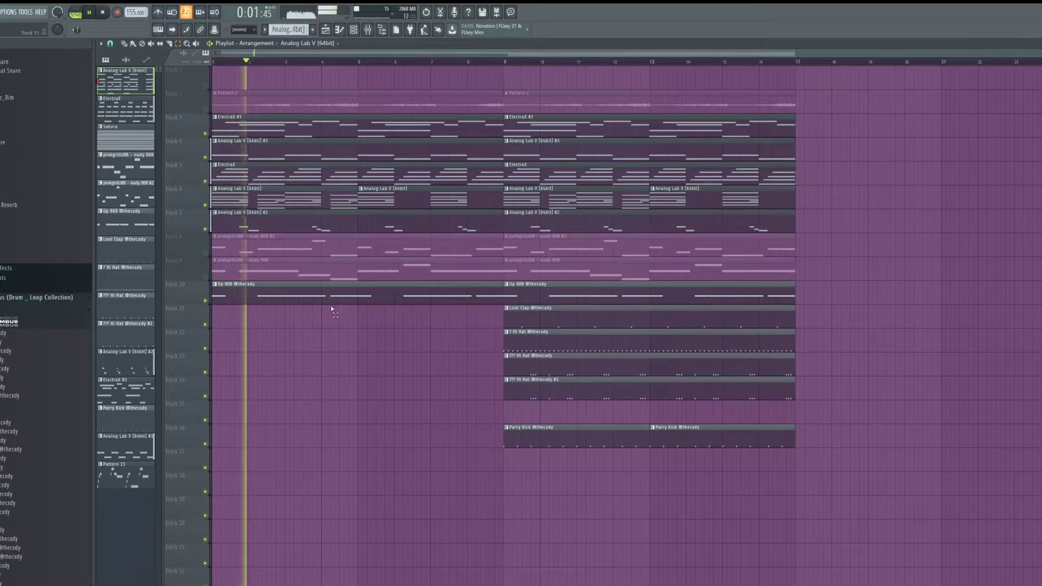
Step: Undo the cut of the first two nudy 808 clips and delete the Analog Lab V clip in bars 1 to 4 of track 6
{"action": "key", "text": "ctrl+z"}
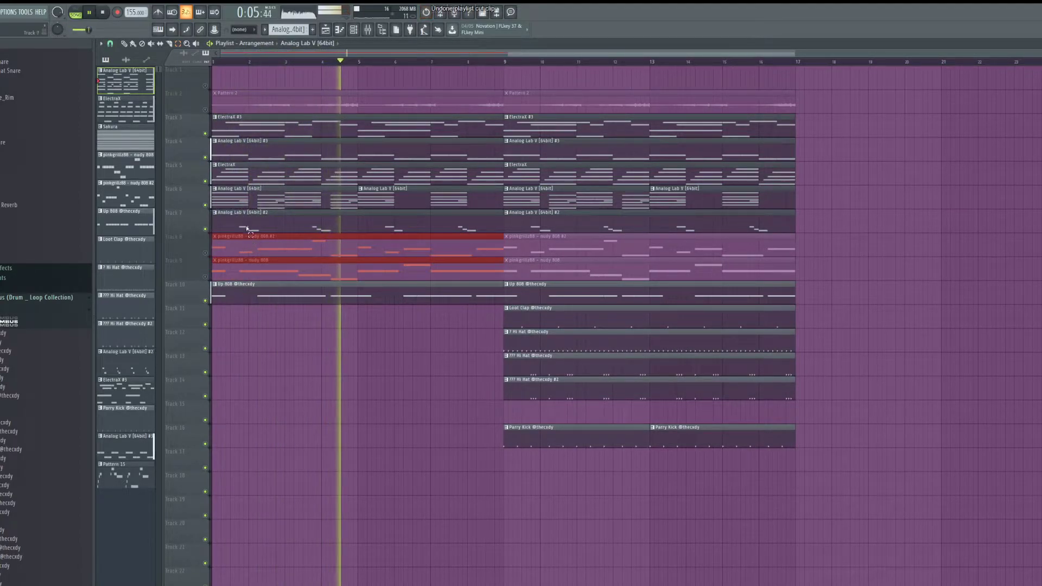
{"action": "key", "text": "space"}
{"action": "left_click", "coordinate": [272, 195]}
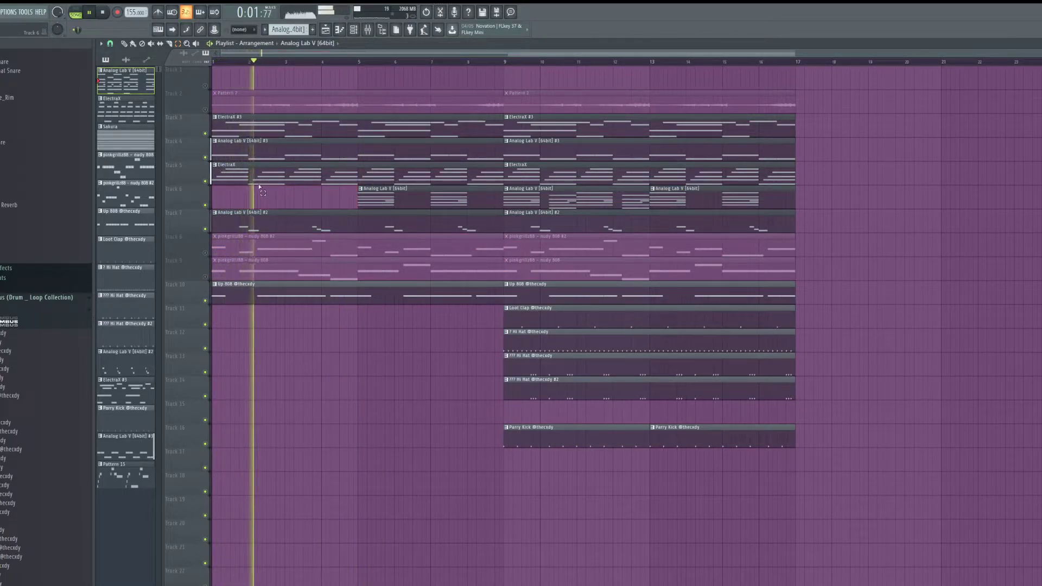
Step: Audition the intro and delete the Analog Lab V #3 clip from the first eight bars of track 4
{"action": "key", "text": "space"}
{"action": "left_click", "coordinate": [198, 154]}
{"action": "key", "text": "space"}
{"action": "left_click", "coordinate": [255, 152]}
{"action": "key", "text": "Delete"}
{"action": "key", "text": "space"}
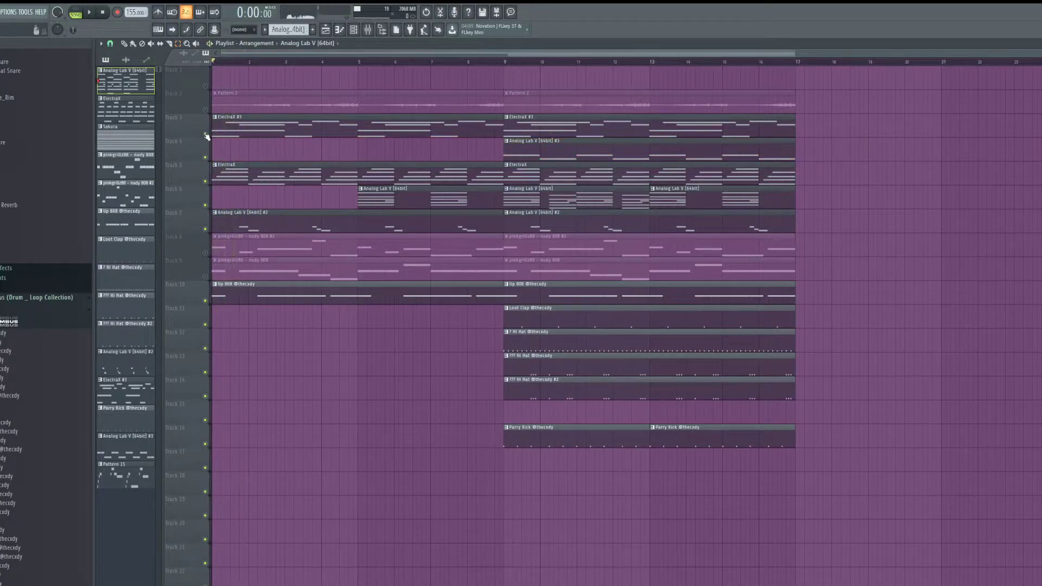
Step: Audition the intro with and without the ElectraX #3 layer by toggling the mute of track 3
{"action": "left_click", "coordinate": [206, 134]}
{"action": "key", "text": "space"}
{"action": "key", "text": "space"}
{"action": "left_click", "coordinate": [206, 134]}
{"action": "key", "text": "space"}
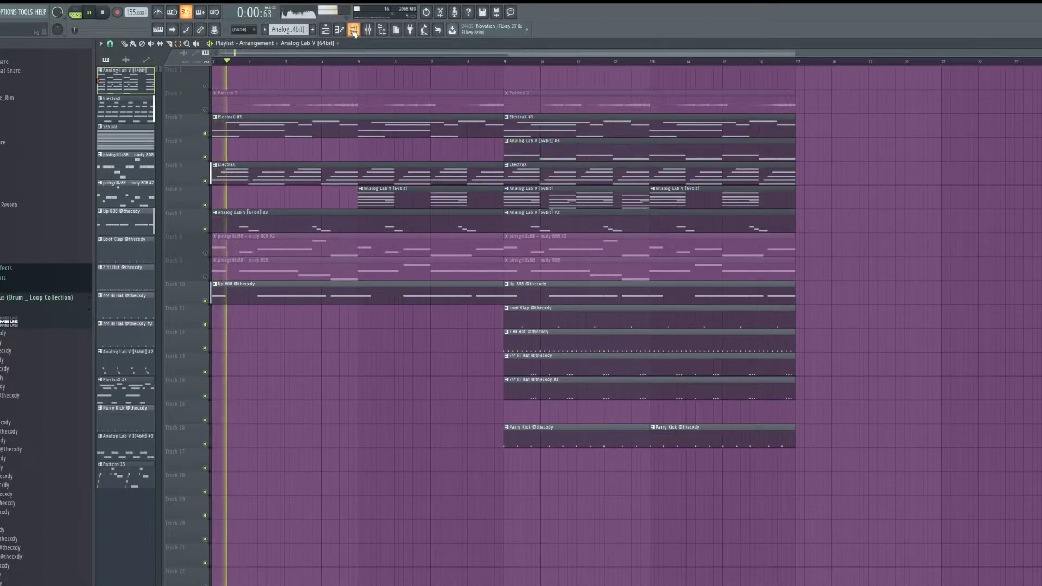
Step: Make ElectraX #3 the active pattern from its first clip on track 3 and view its notes in the channel rack
{"action": "key", "text": "F6"}
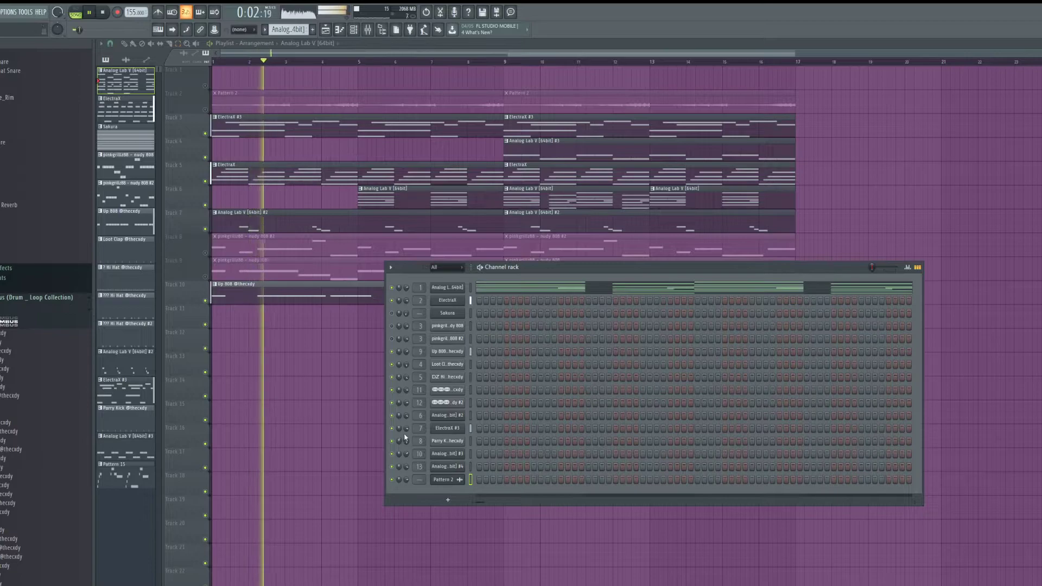
{"action": "left_click", "coordinate": [125, 43]}
{"action": "left_click", "coordinate": [247, 120]}
{"action": "right_click", "coordinate": [293, 30]}
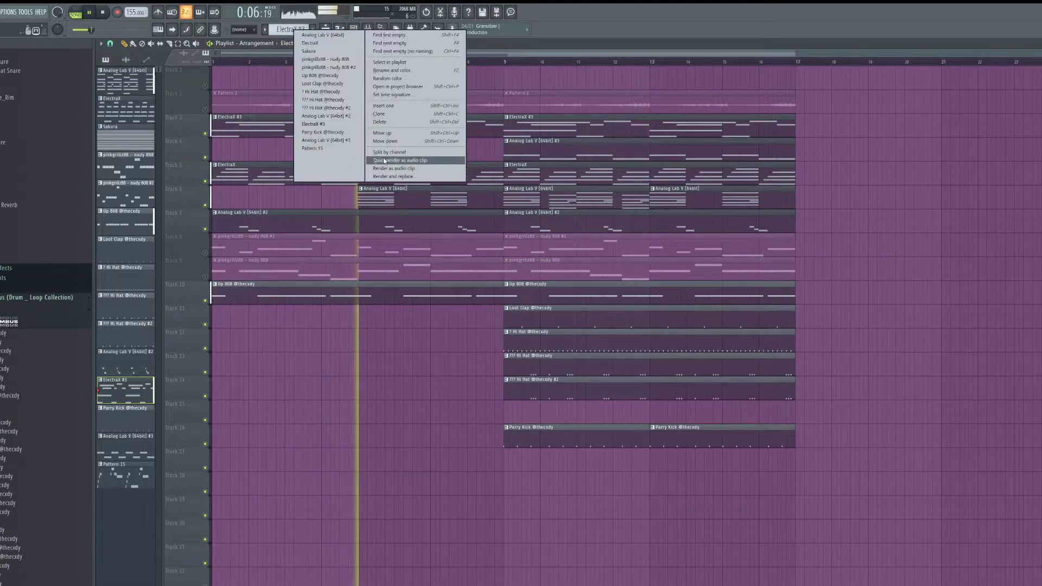
{"action": "key", "text": "F6"}
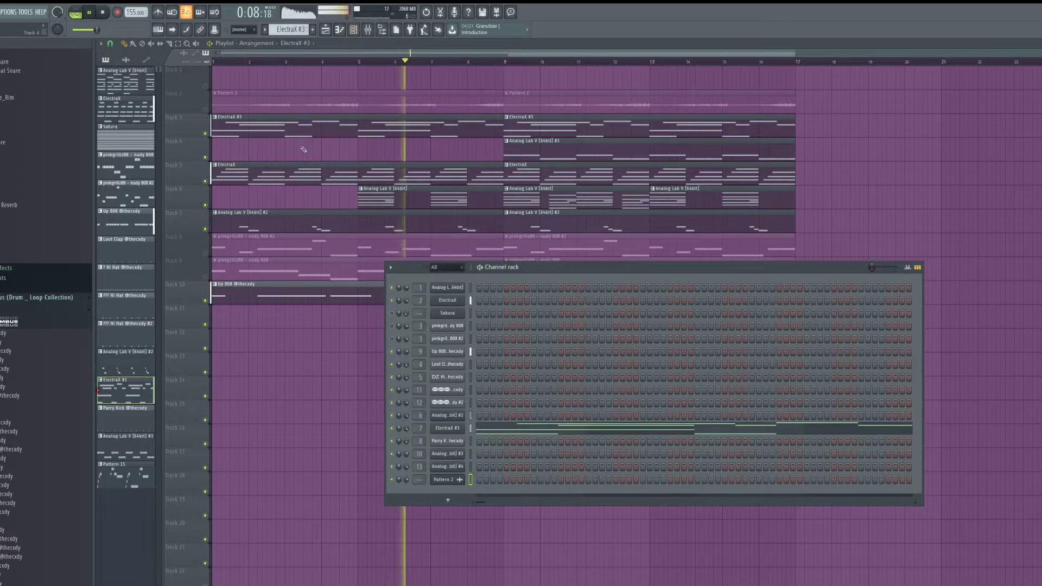
{"action": "key", "text": "F6"}
Step: Delete the ElectraX #3 clip from the first eight bars of track 3 and replay the intro from the start
{"action": "right_click", "coordinate": [413, 133]}
{"action": "key", "text": "space"}
{"action": "key", "text": "space"}
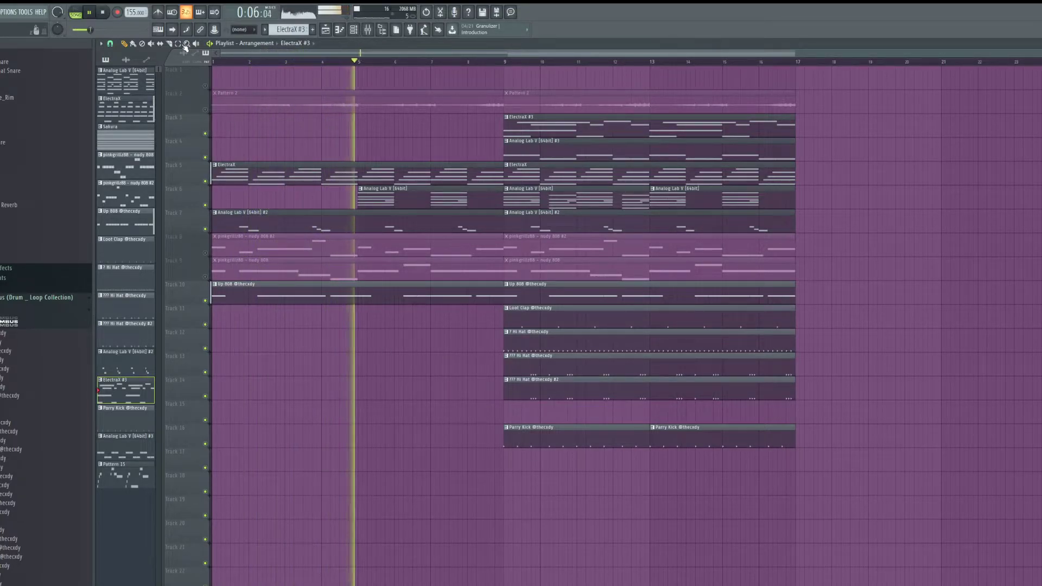
Step: Slice the clap and hi-hat clips on tracks 11 to 14 at bar 13 and restart playback
{"action": "left_click_drag", "start_coordinate": [516, 470], "coordinate": [760, 309]}
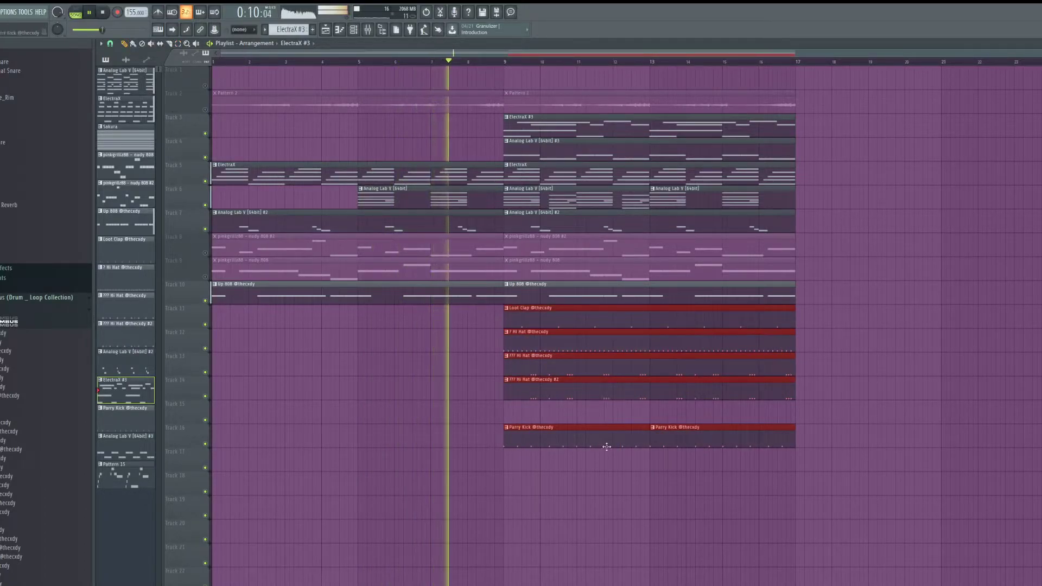
{"action": "left_click", "coordinate": [497, 459]}
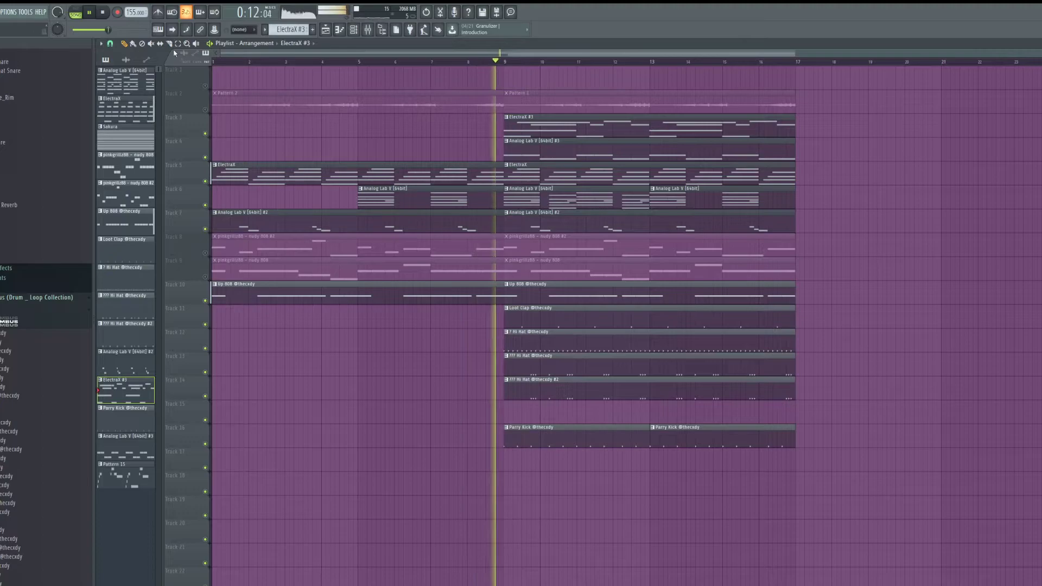
{"action": "left_click_drag", "start_coordinate": [659, 475], "coordinate": [652, 303]}
{"action": "key", "text": "space"}
{"action": "key", "text": "space"}
Step: Copy the drum clips from bars 9 to 12 into bars 5 to 8, deleting the copied kick and the hi-hats on tracks 13 and 14
{"action": "left_click_drag", "start_coordinate": [523, 470], "coordinate": [388, 310]}
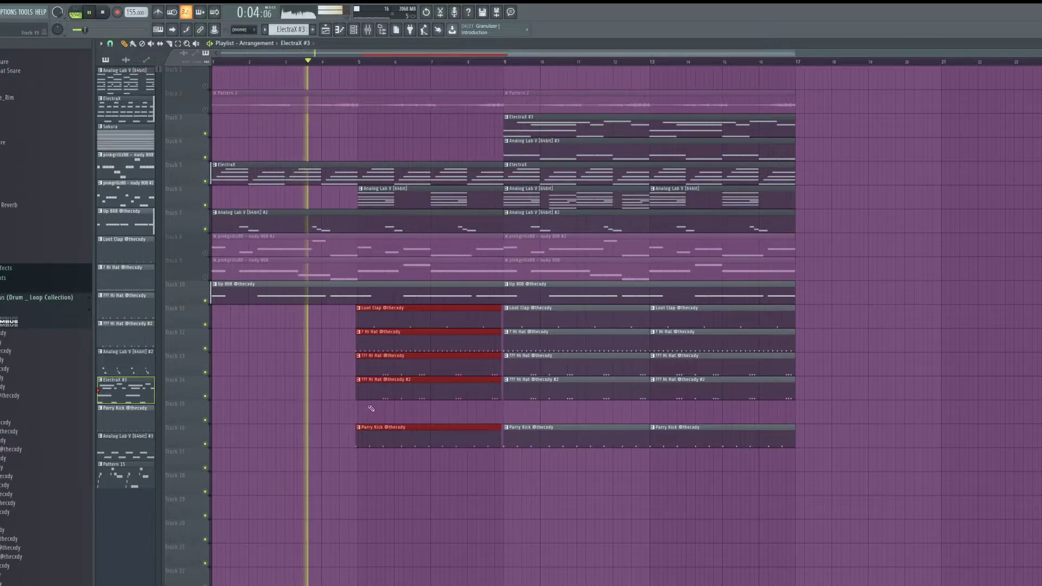
{"action": "right_click", "coordinate": [396, 431]}
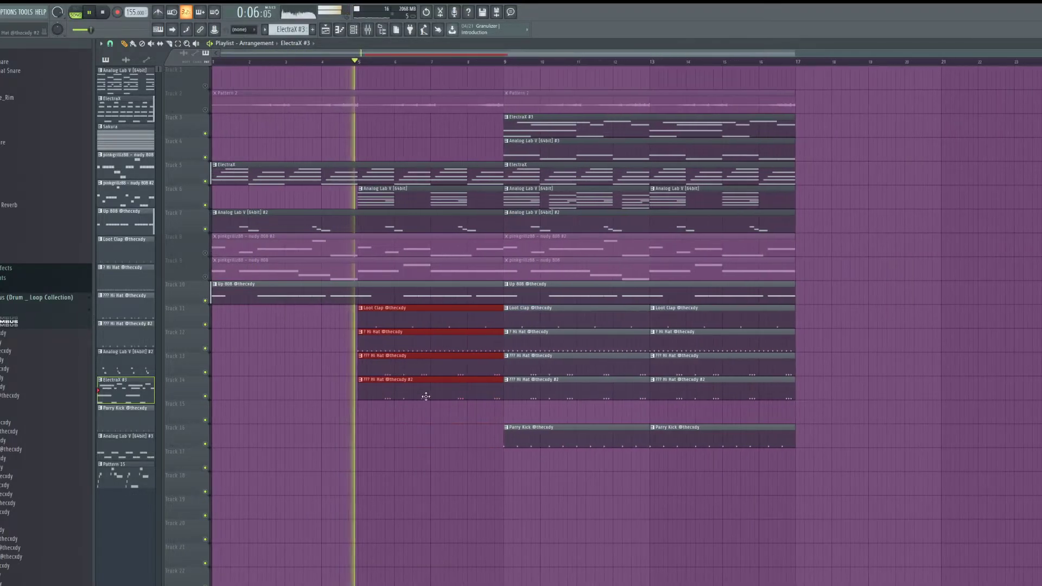
{"action": "left_click", "coordinate": [367, 29]}
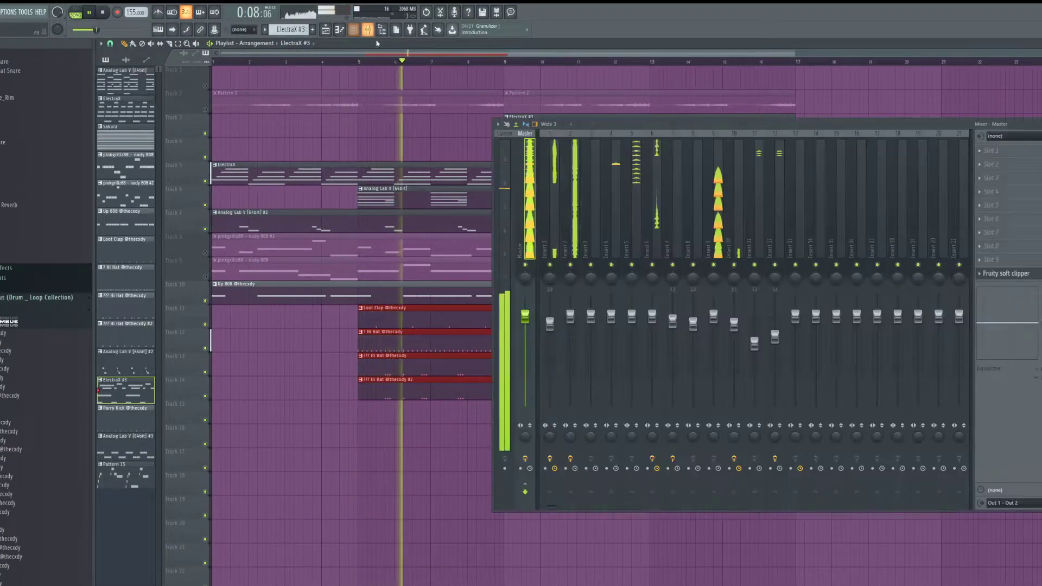
{"action": "right_click", "coordinate": [454, 428]}
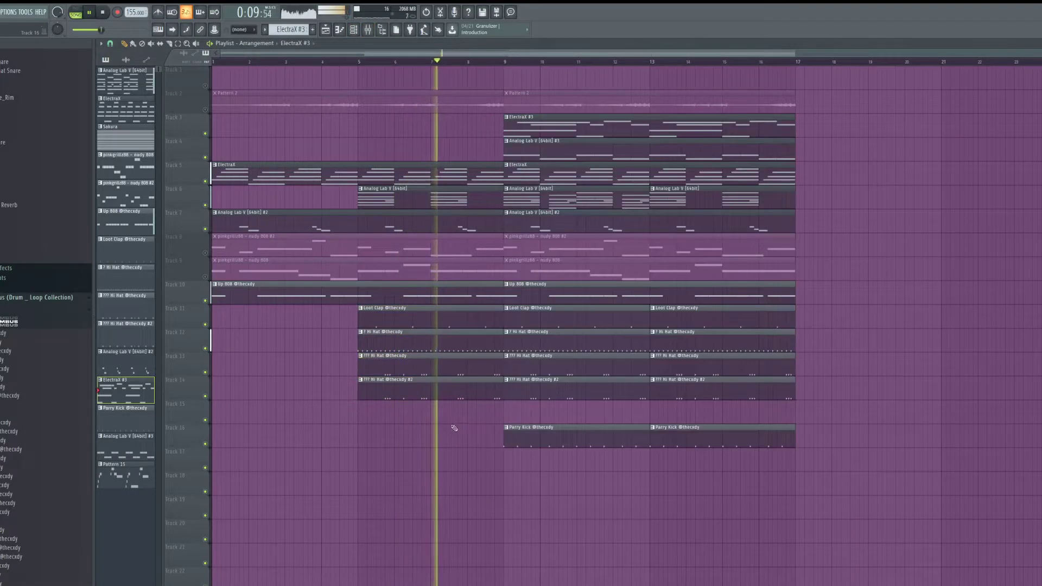
{"action": "right_click", "coordinate": [454, 395]}
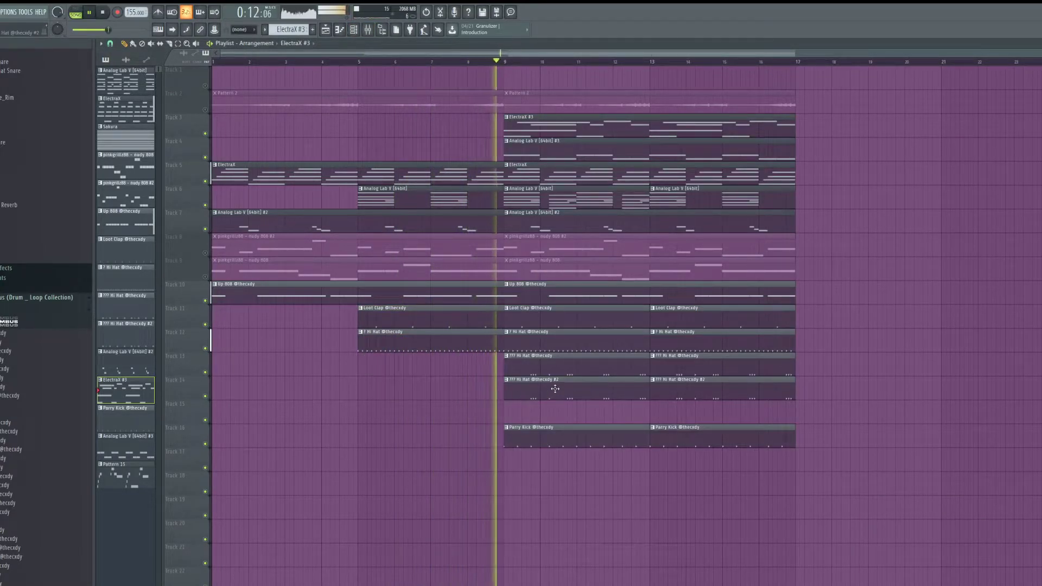
Step: Duplicate the bars 9 to 16 section of tracks 3 to 16 into bars 17 to 24
{"action": "right_click", "coordinate": [594, 432]}
{"action": "key", "text": "ctrl+z"}
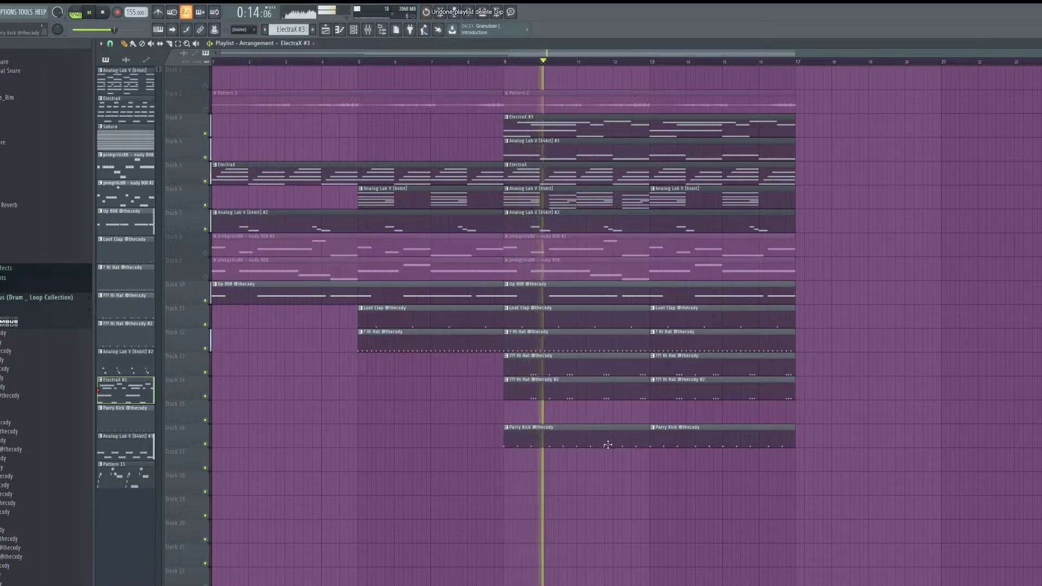
{"action": "left_click_drag", "start_coordinate": [968, 470], "coordinate": [600, 120]}
{"action": "key", "text": "ctrl+b"}
{"action": "scroll", "coordinate": [538, 138], "scroll_direction": "down", "scroll_amount": 2}
{"action": "key", "text": "ctrl+x"}
{"action": "key", "text": "ctrl+z"}
Step: Delete the ElectraX #3 clip from bars 9 to 16 of track 3 and the Analog Lab V #2 clip from the first eight bars
{"action": "right_click", "coordinate": [542, 125]}
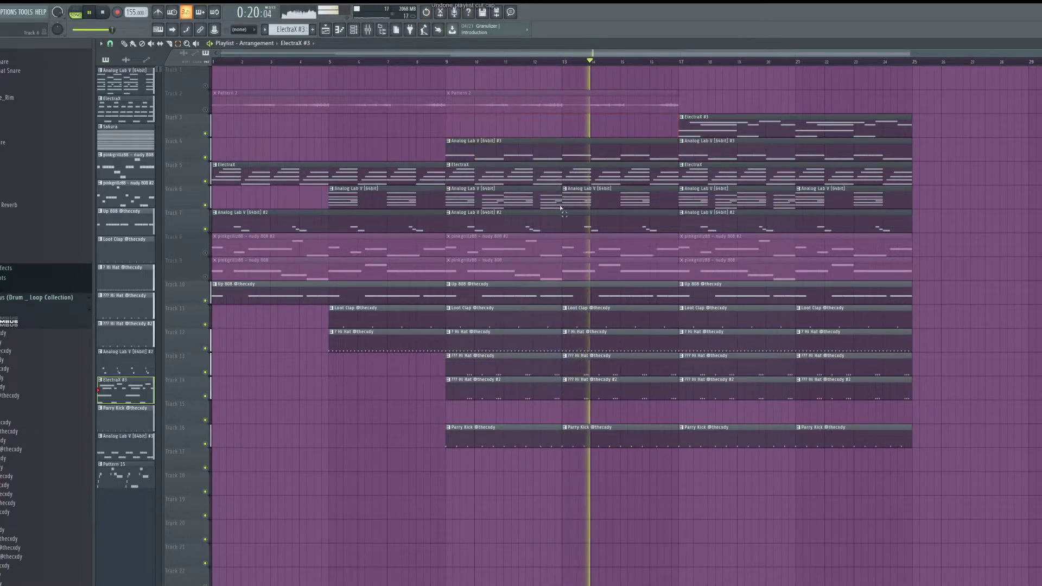
{"action": "right_click", "coordinate": [350, 232]}
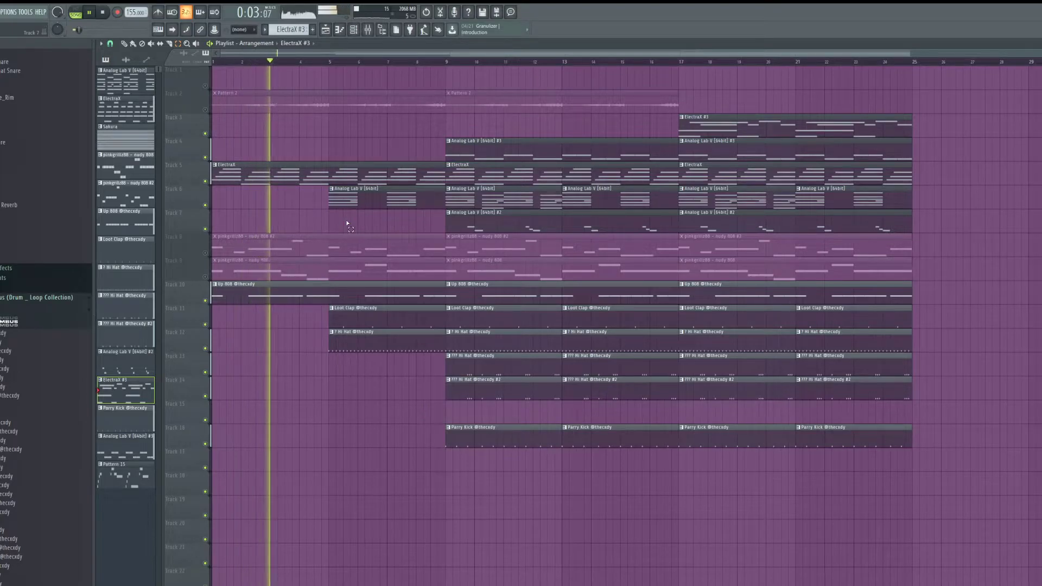
{"action": "key", "text": "space"}
Step: Audition the intro with the nudy 808 on track 9 unmuted and the Up 808 on track 10 muted
{"action": "left_click", "coordinate": [205, 277]}
{"action": "left_click", "coordinate": [205, 300]}
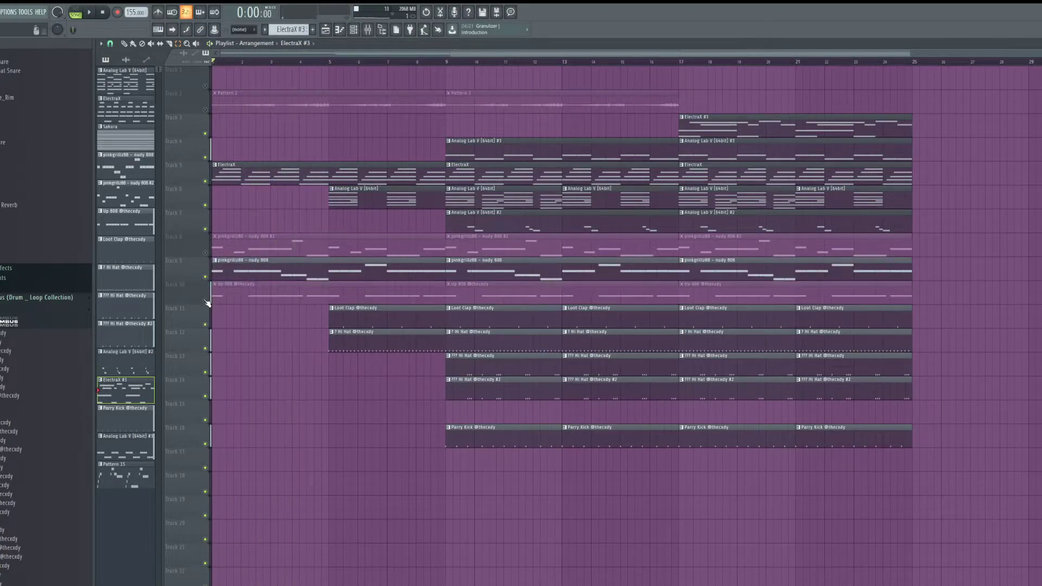
{"action": "key", "text": "F9"}
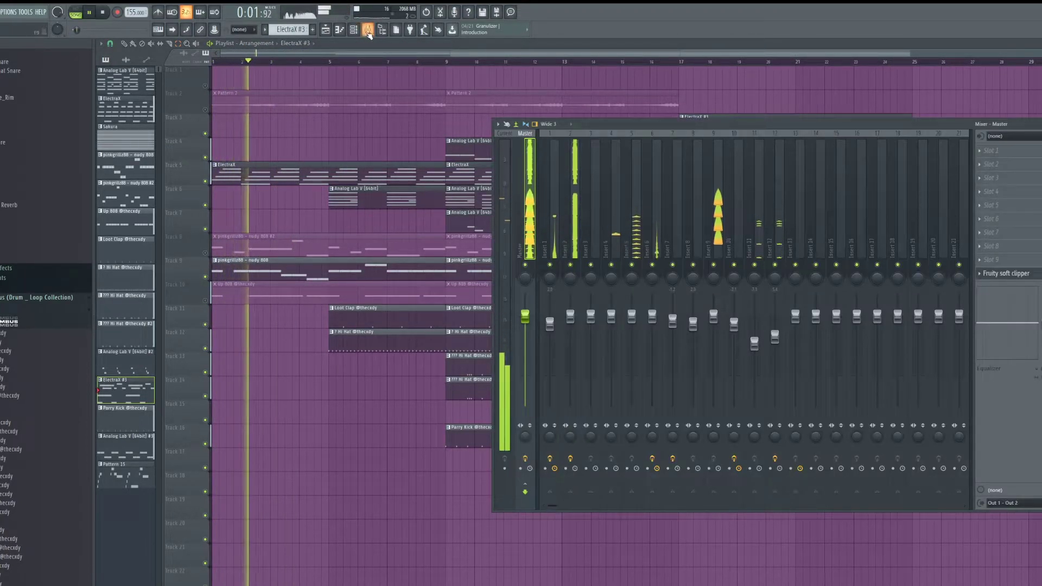
{"action": "key", "text": "F6"}
{"action": "key", "text": "space"}
{"action": "key", "text": "space"}
{"action": "key", "text": "F5"}
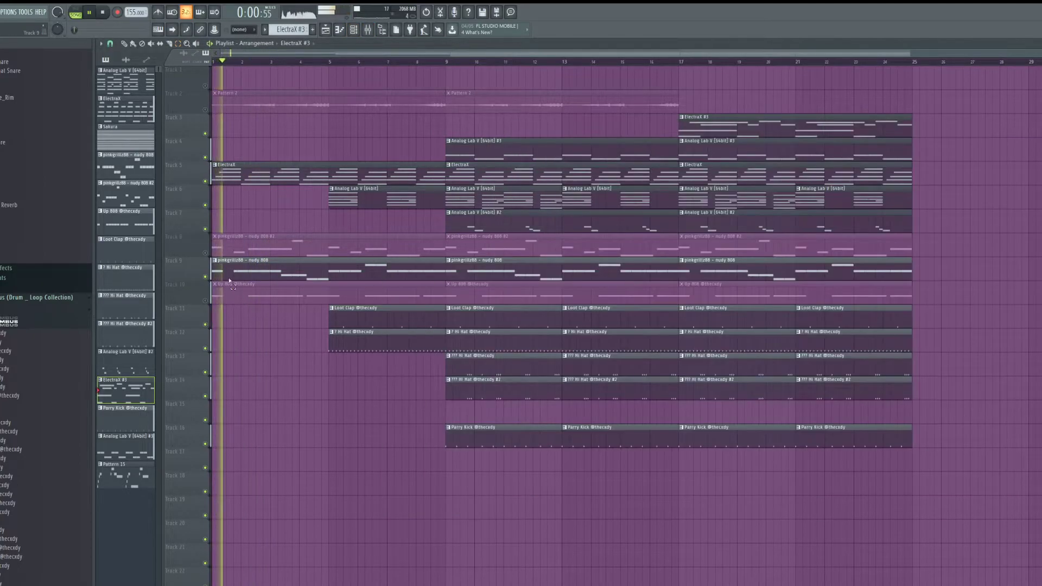
Step: Compare the nudy 808 #2 on track 8 by playing it in place of track 9, and switch back to track 9
{"action": "key", "text": "space"}
{"action": "left_click", "coordinate": [205, 252]}
{"action": "left_click", "coordinate": [205, 276]}
{"action": "left_click", "coordinate": [268, 348]}
{"action": "key", "text": "space"}
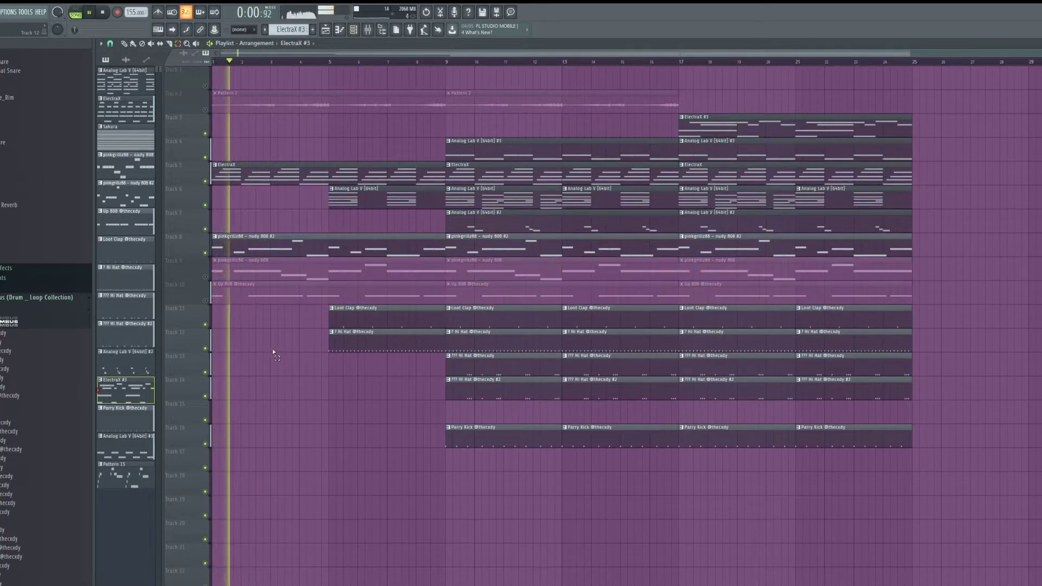
{"action": "left_click", "coordinate": [205, 276]}
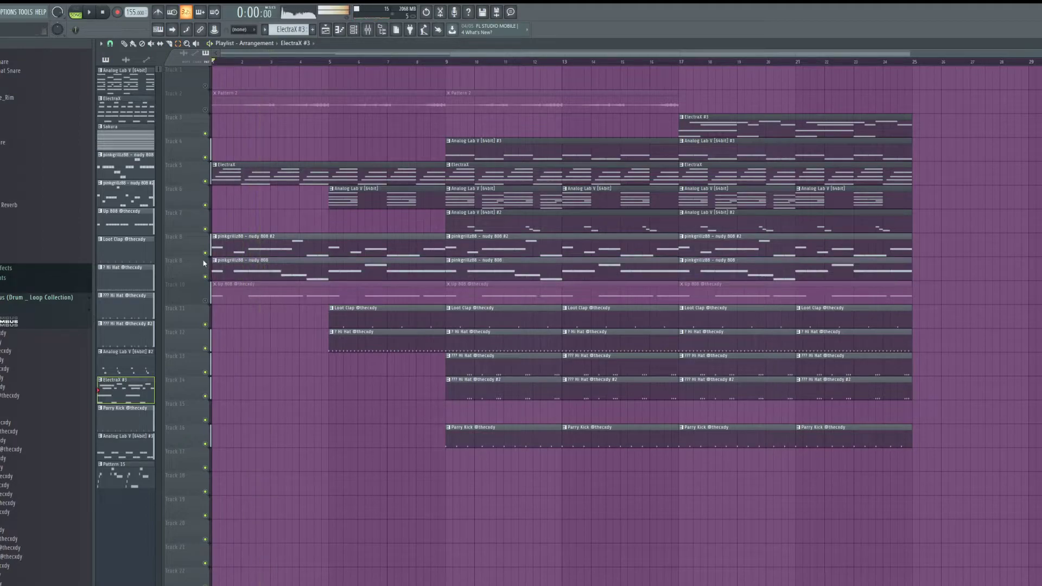
{"action": "left_click", "coordinate": [205, 252]}
Step: Delete all nudy 808 clips on tracks 8 and 9 and unmute the Up 808 on track 10
{"action": "left_click_drag", "start_coordinate": [213, 237], "coordinate": [759, 245]}
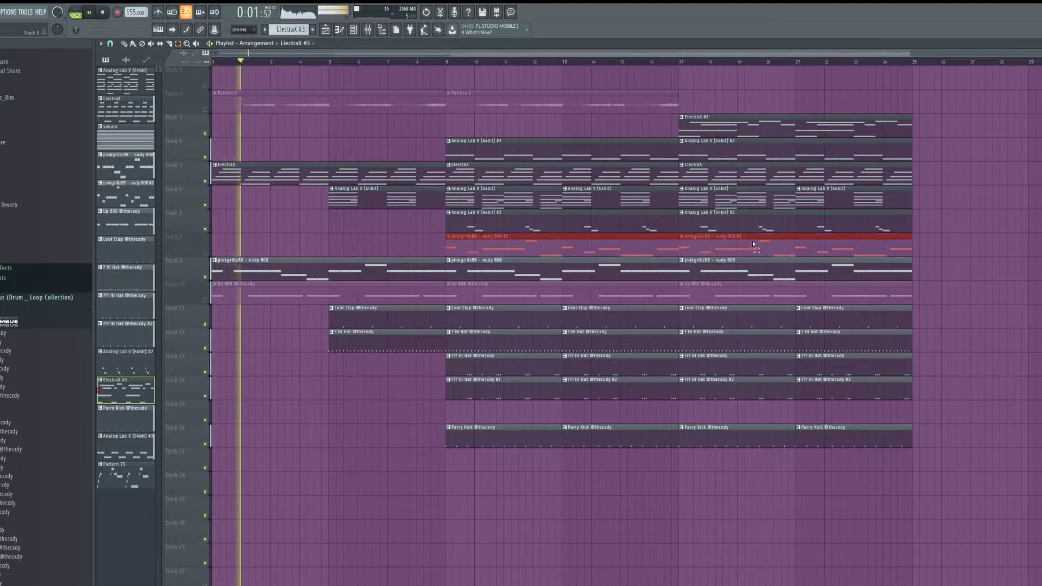
{"action": "key", "text": "Delete"}
{"action": "left_click_drag", "start_coordinate": [451, 275], "coordinate": [770, 263]}
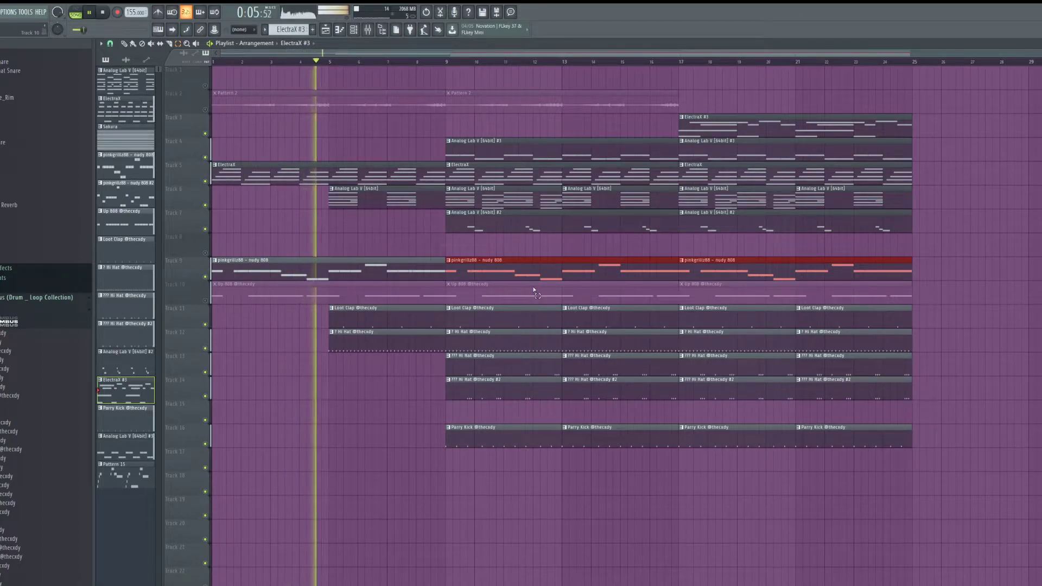
{"action": "left_click_drag", "start_coordinate": [369, 275], "coordinate": [293, 281]}
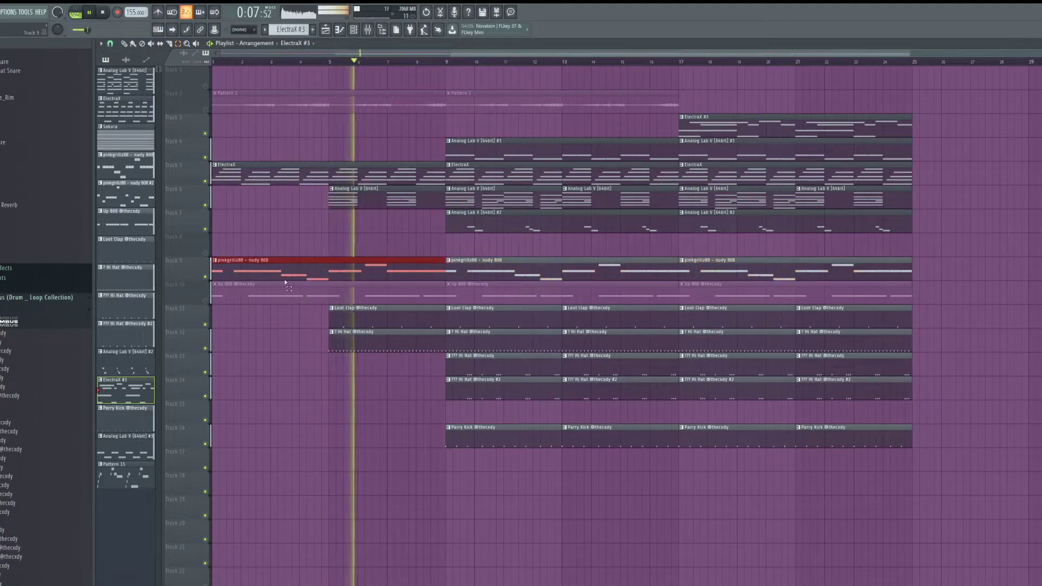
{"action": "key", "text": "Delete"}
{"action": "left_click", "coordinate": [206, 300]}
{"action": "left_click_drag", "start_coordinate": [485, 266], "coordinate": [770, 269]}
{"action": "key", "text": "Delete"}
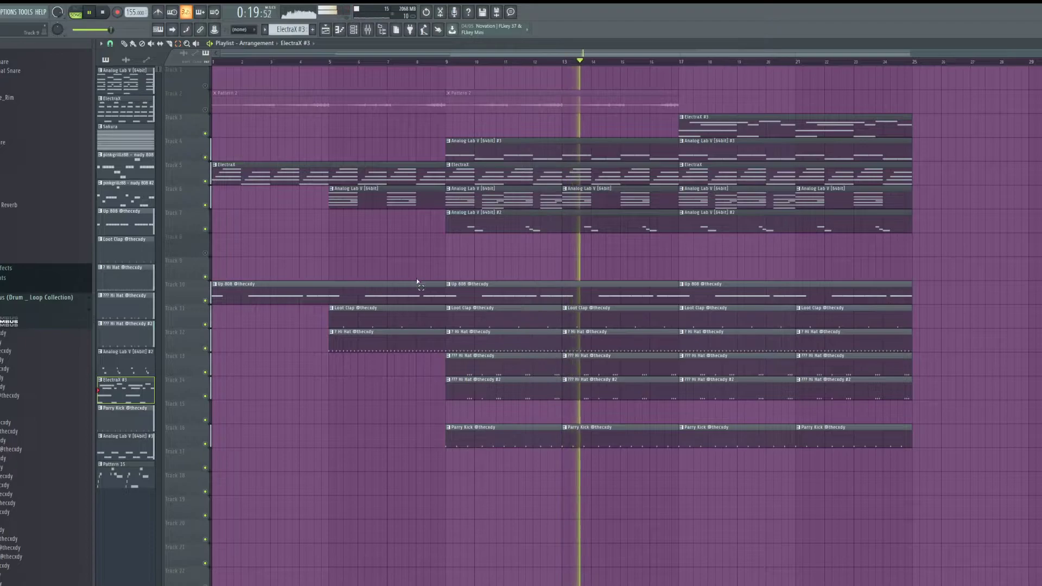
Step: Delete both kick clips on track 16 between bars 9 and 16
{"action": "left_click_drag", "start_coordinate": [623, 475], "coordinate": [545, 430]}
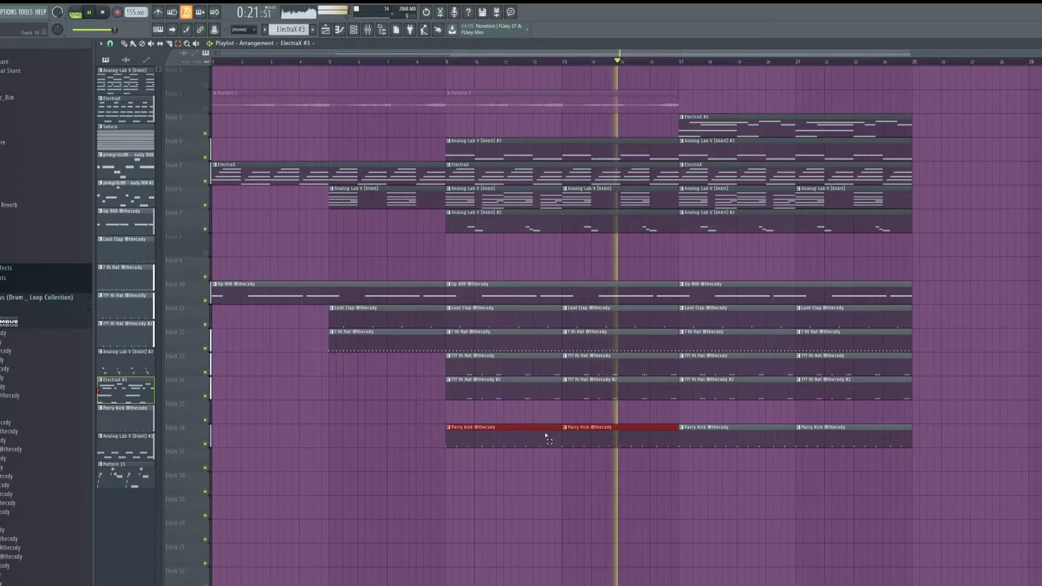
{"action": "key", "text": "Delete"}
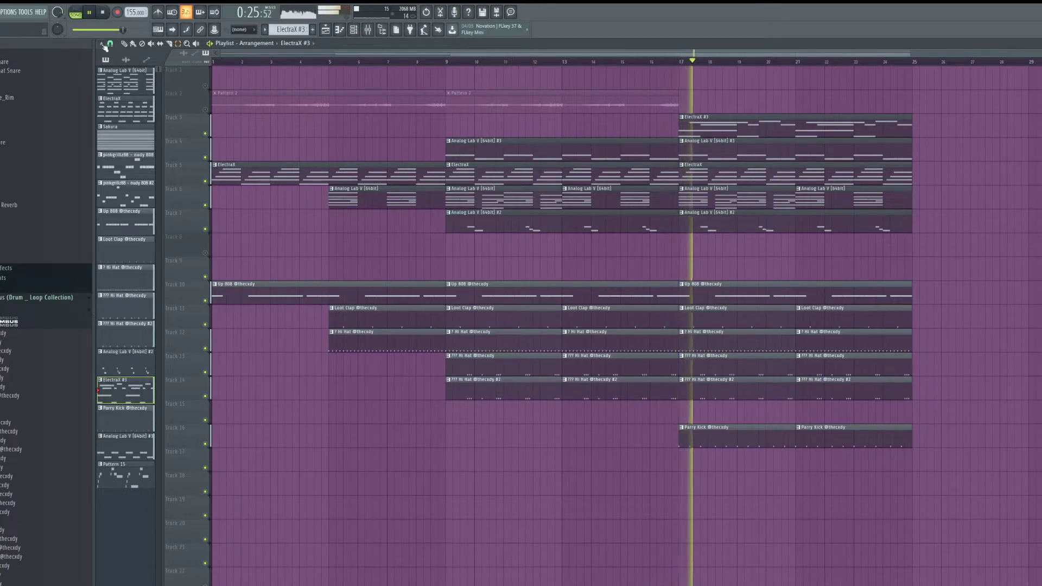
Step: Render the ElectraX #3 pattern as an audio clip, place it in the first eight bars of track 3 and reverse it
{"action": "left_click", "coordinate": [287, 29]}
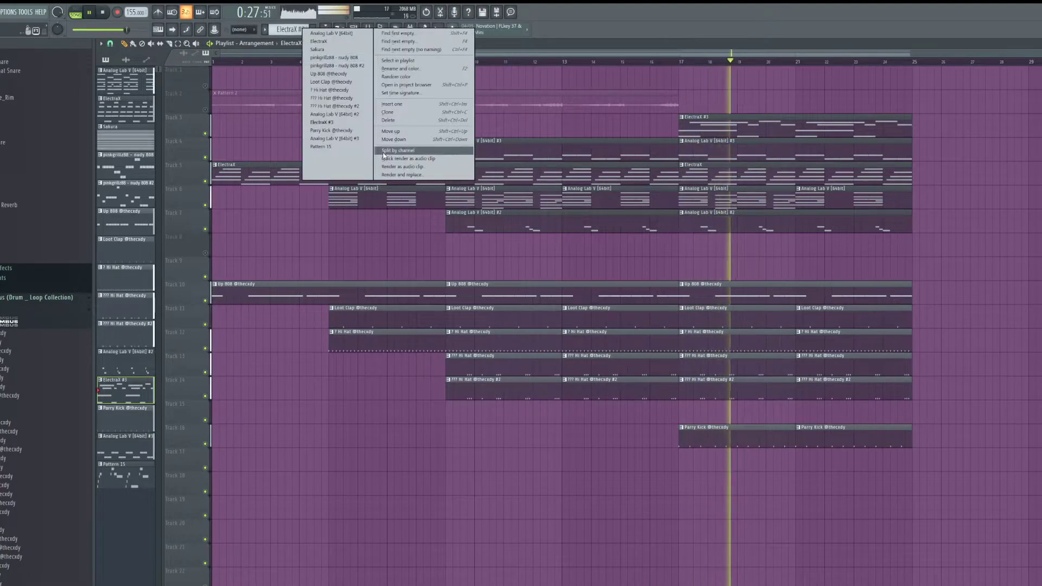
{"action": "left_click", "coordinate": [428, 167]}
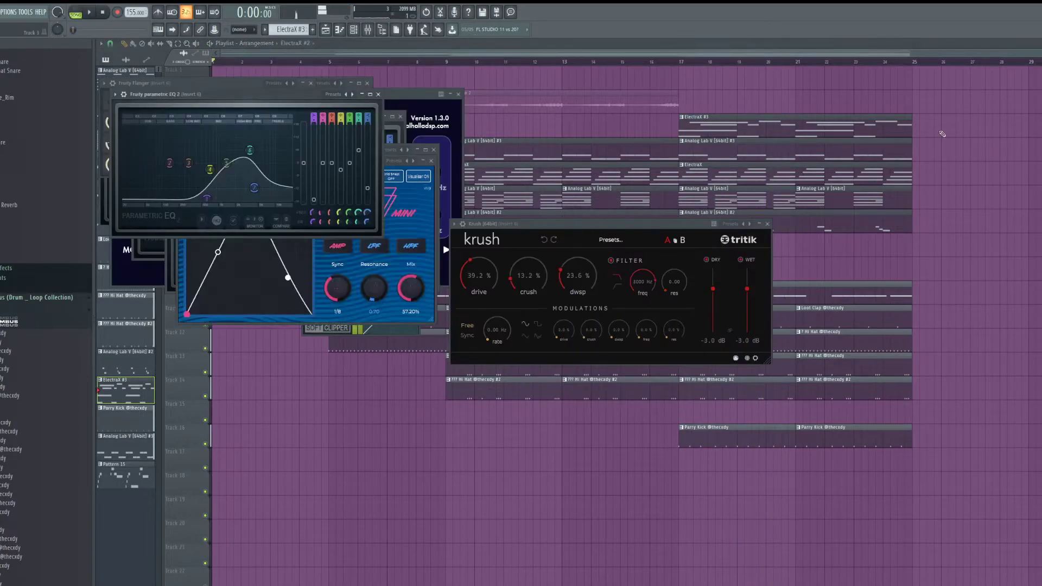
{"action": "key", "text": "space"}
{"action": "left_click_drag", "start_coordinate": [1022, 125], "coordinate": [228, 125]}
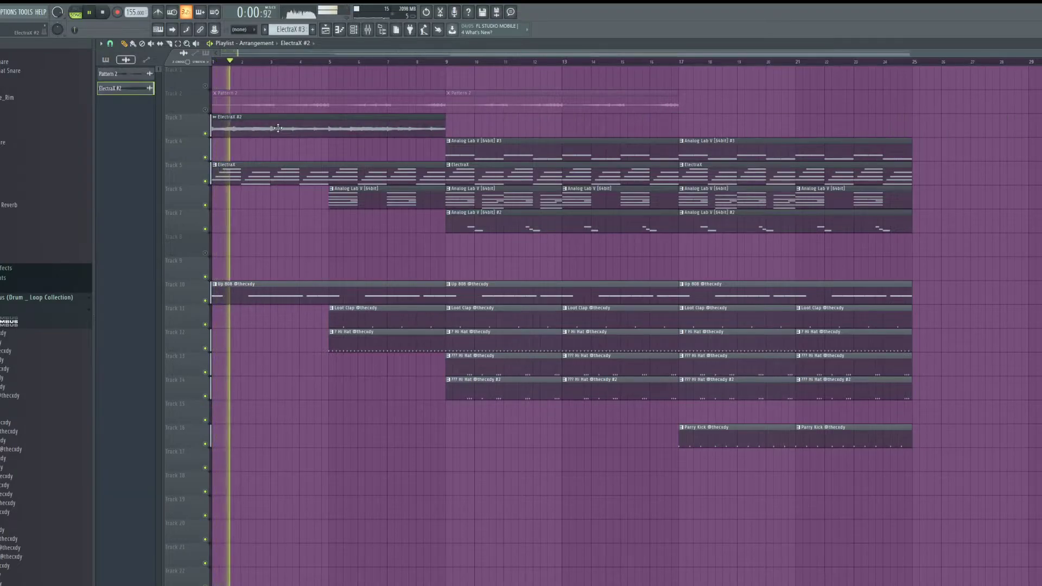
{"action": "double_click", "coordinate": [228, 125]}
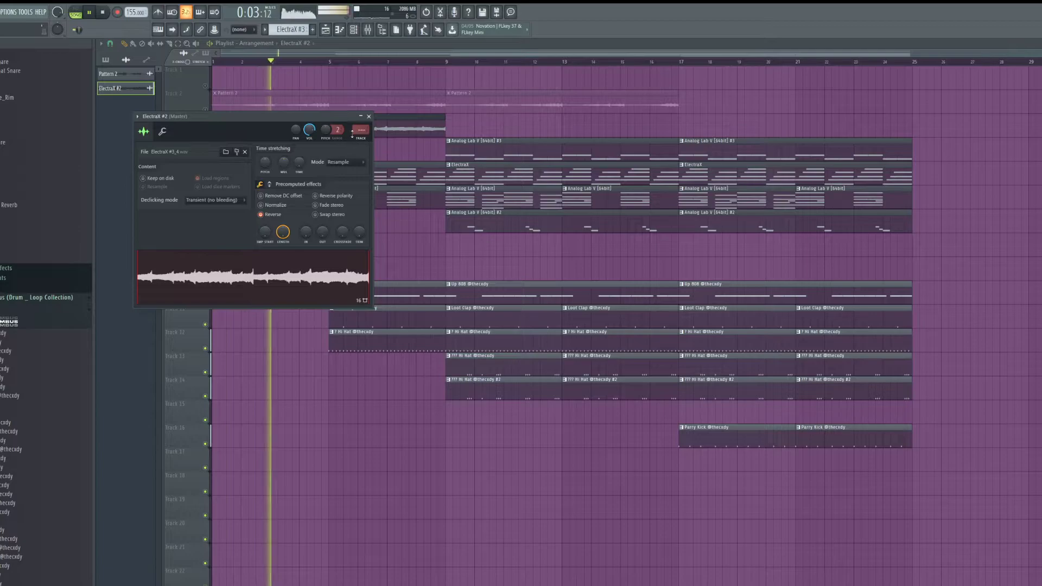
{"action": "left_click", "coordinate": [385, 137]}
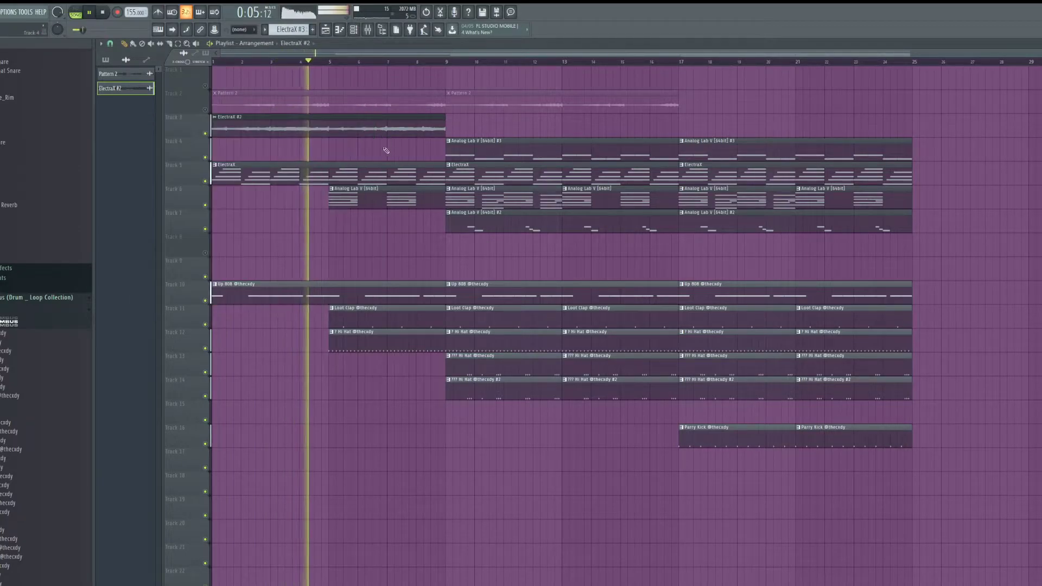
Step: Remove the reversed audio clip from track 3, unmute track 2 and delete its Pattern 2 clip from the first eight bars
{"action": "left_click_drag", "start_coordinate": [278, 132], "coordinate": [755, 128]}
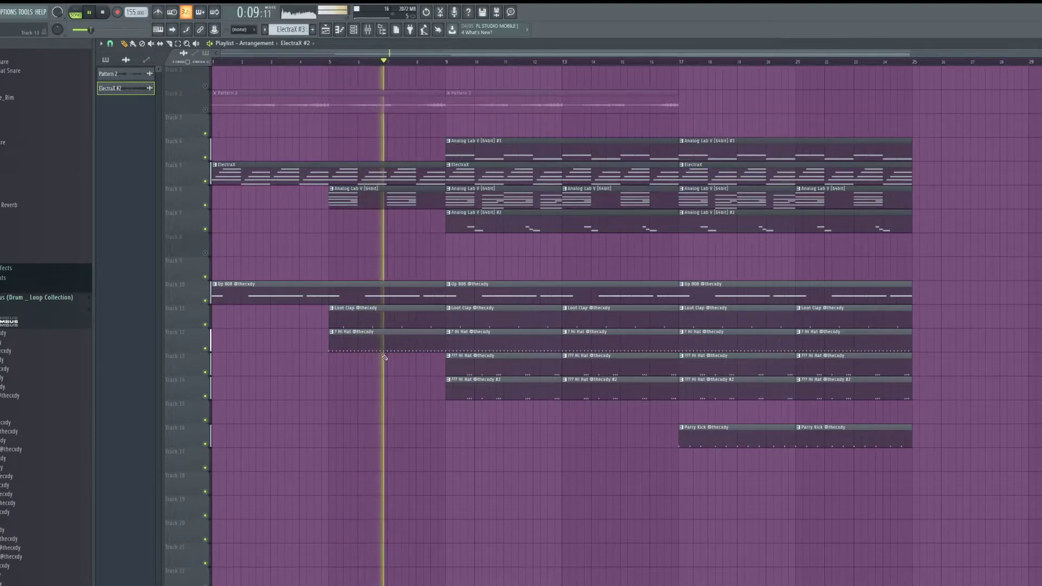
{"action": "left_click", "coordinate": [205, 110]}
{"action": "right_click", "coordinate": [377, 110]}
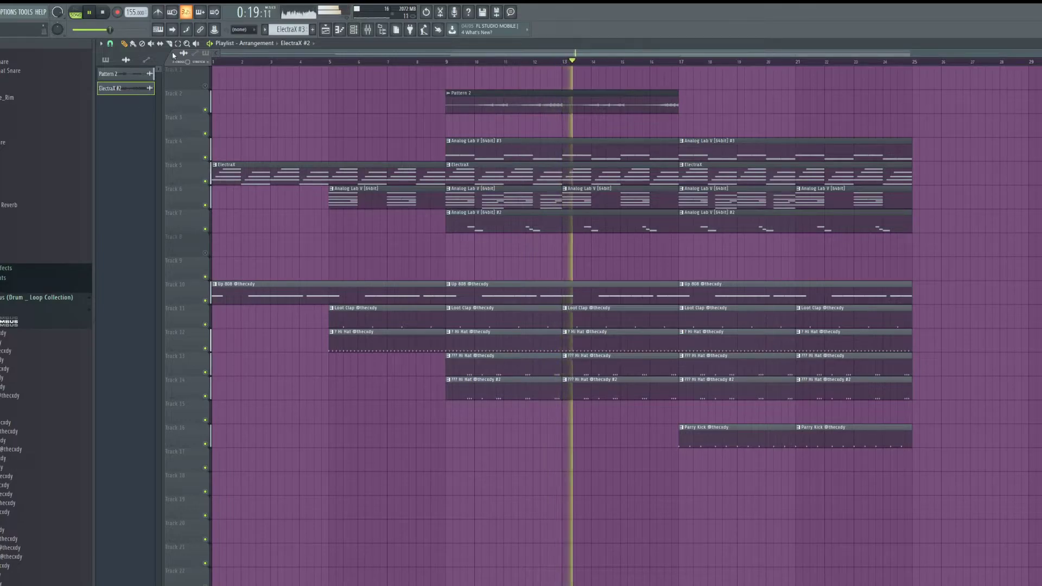
Step: Duplicate the clips in bars 17 to 24 of tracks 4 to 16 so the section repeats from bar 25
{"action": "left_click_drag", "start_coordinate": [996, 494], "coordinate": [726, 137]}
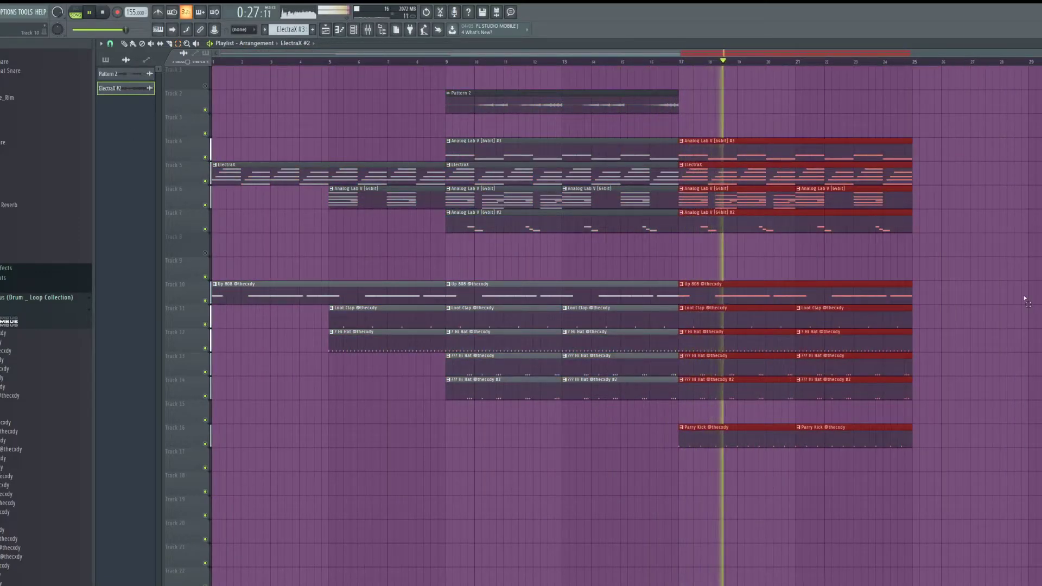
{"action": "key", "text": "ctrl+b"}
{"action": "left_click", "coordinate": [937, 229]}
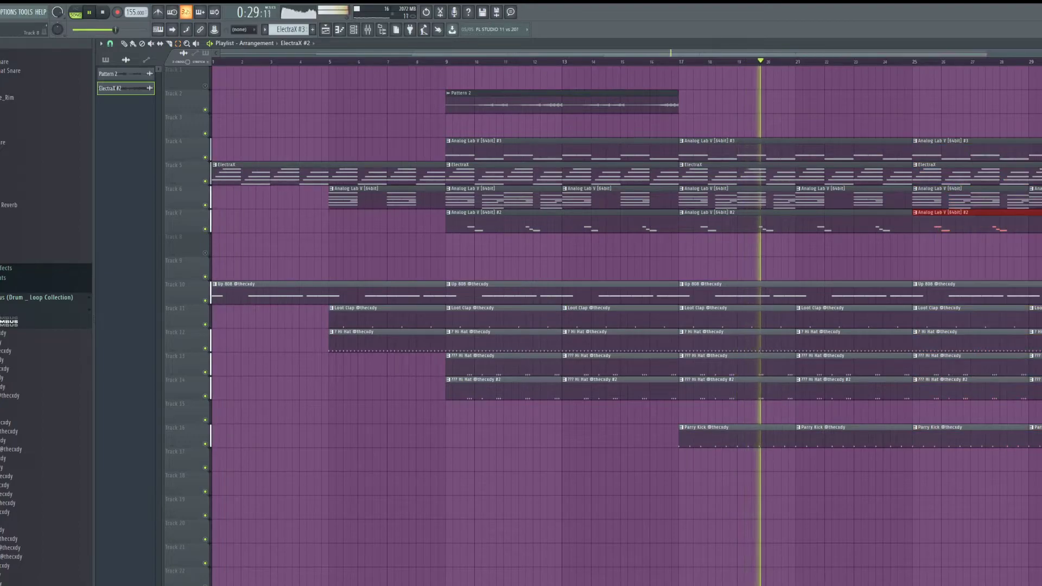
Step: Delete the Analog Lab V #2 clip on track 7 and the ElectraX clip on track 5 that start at bar 25
{"action": "key", "text": "Delete"}
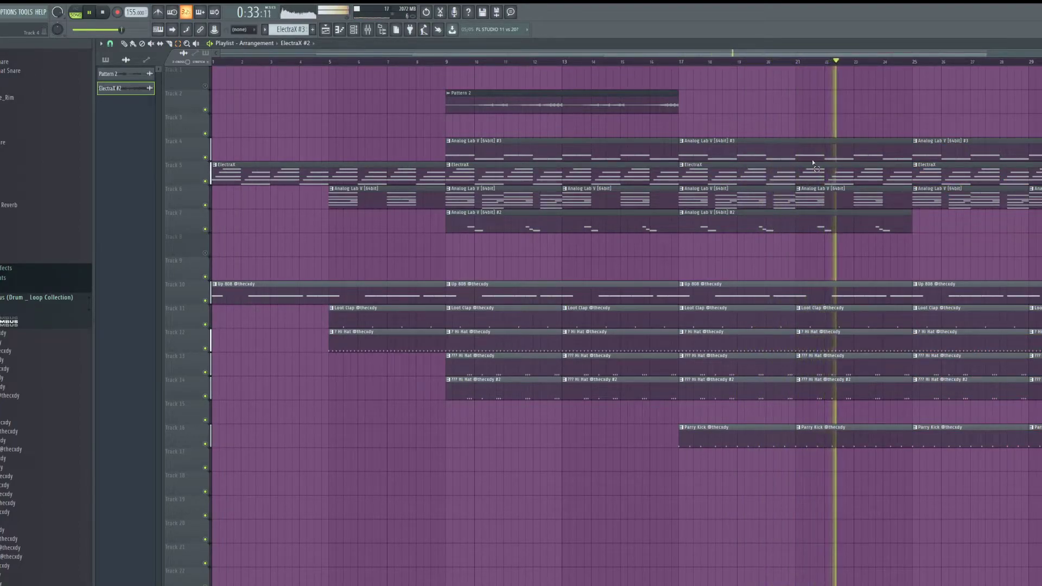
{"action": "left_click", "coordinate": [996, 180]}
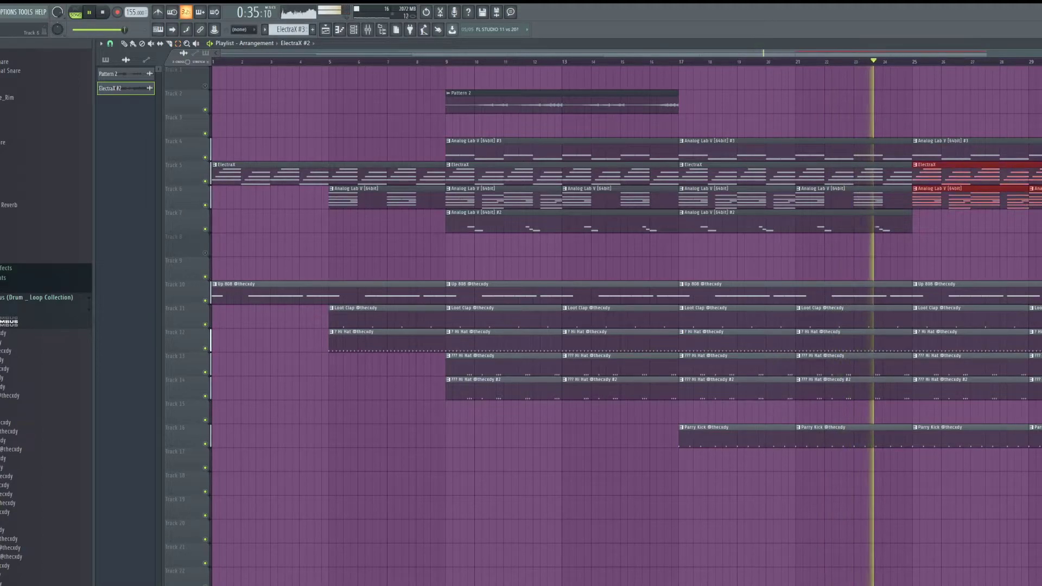
{"action": "key", "text": "Delete"}
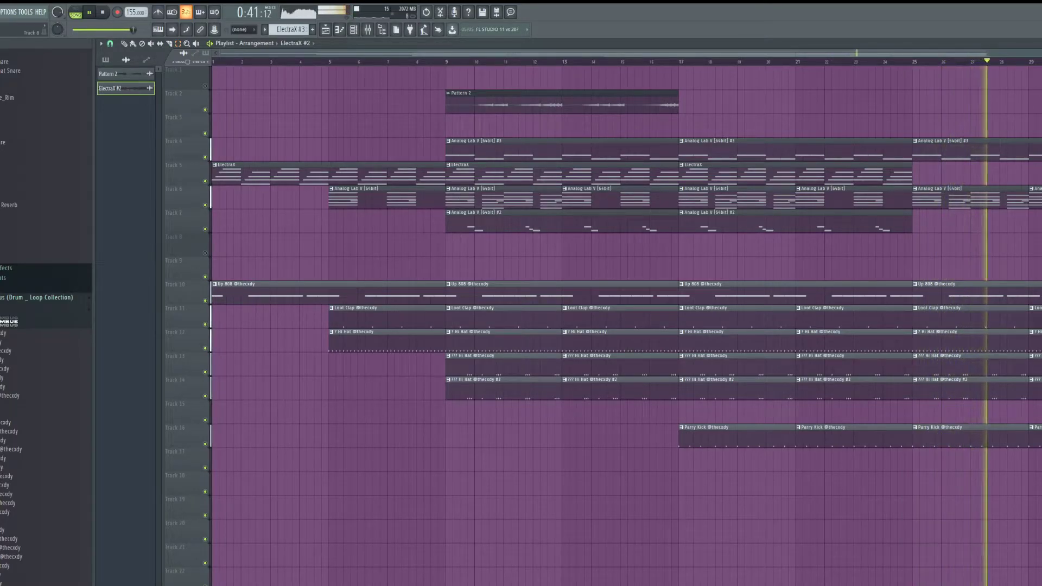
Step: Duplicate the clips in bars 17 to 32 of tracks 4 to 16 so the section repeats from bar 33
{"action": "left_click_drag", "start_coordinate": [1039, 471], "coordinate": [721, 113]}
{"action": "key", "text": "ctrl+b"}
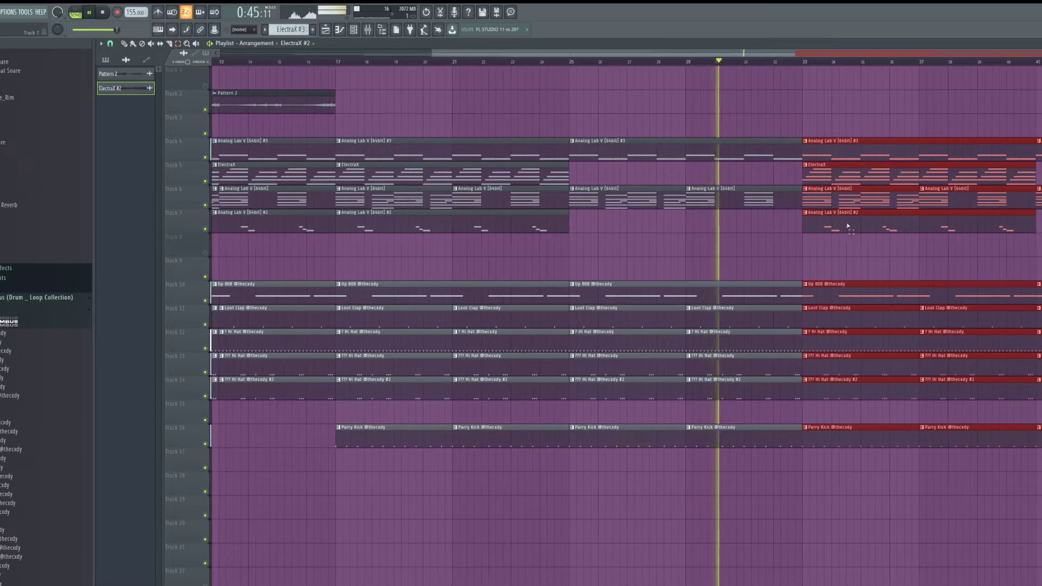
{"action": "scroll", "coordinate": [843, 204], "scroll_direction": "down", "scroll_amount": 3}
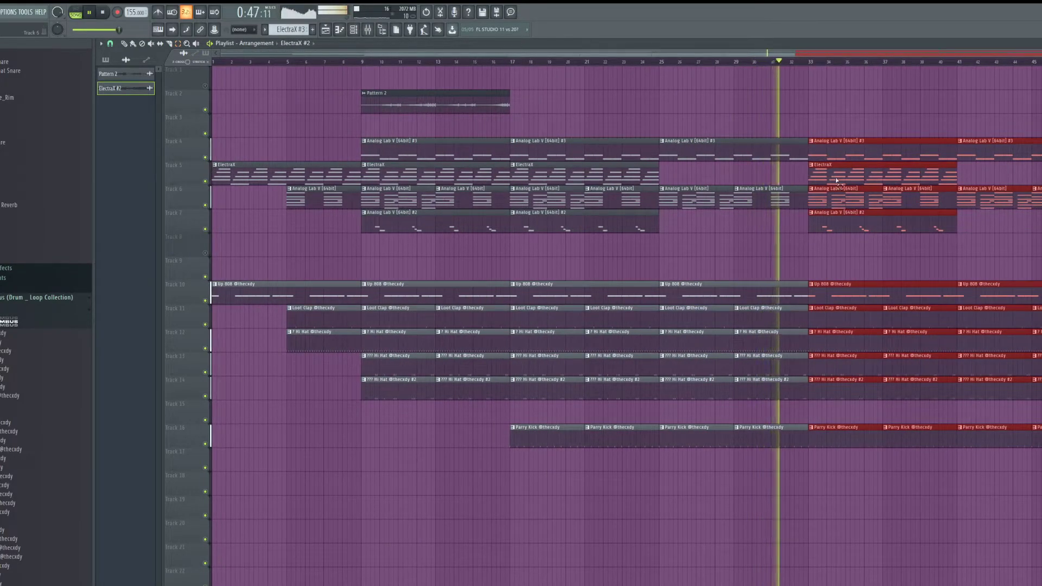
{"action": "left_click_drag", "start_coordinate": [841, 173], "coordinate": [852, 180]}
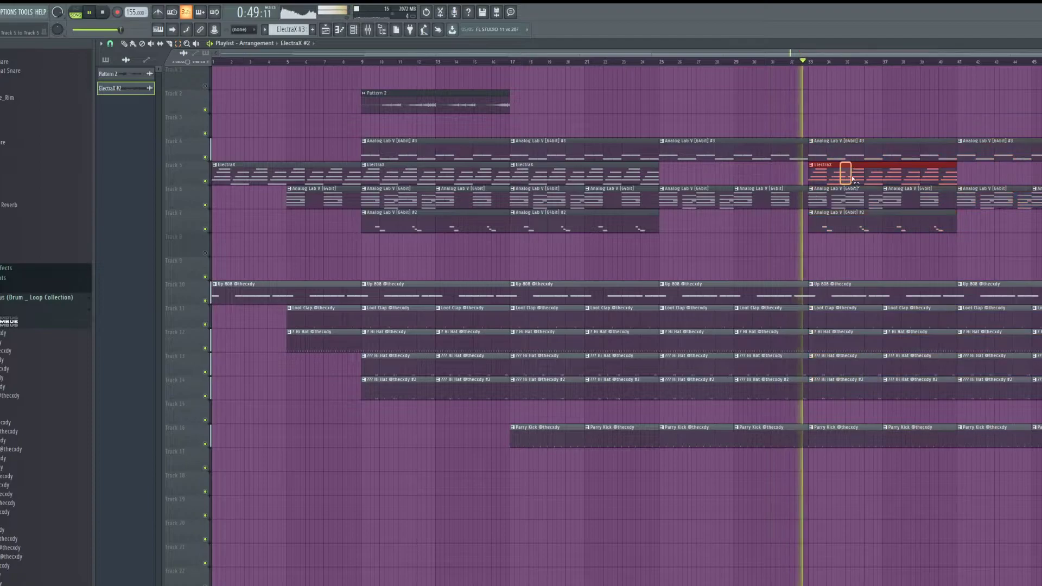
{"action": "key", "text": "Delete"}
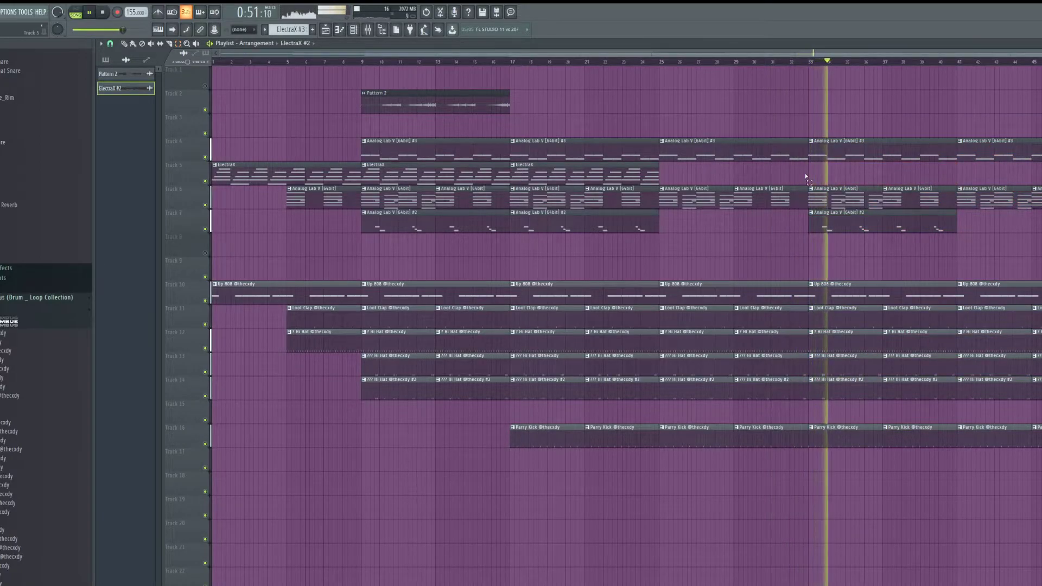
{"action": "key", "text": "ctrl+z"}
Step: Duplicate the Analog Lab V #2 clips on track 7 into bars 25 and 41, and the ElectraX clip on track 5 into bar 41
{"action": "left_click", "coordinate": [636, 226]}
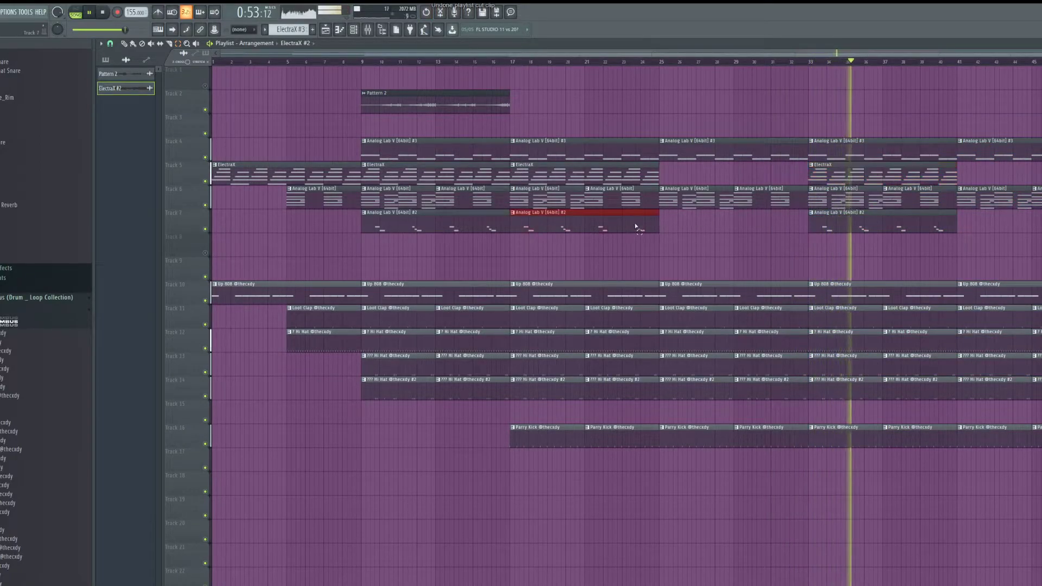
{"action": "key", "text": "ctrl+b"}
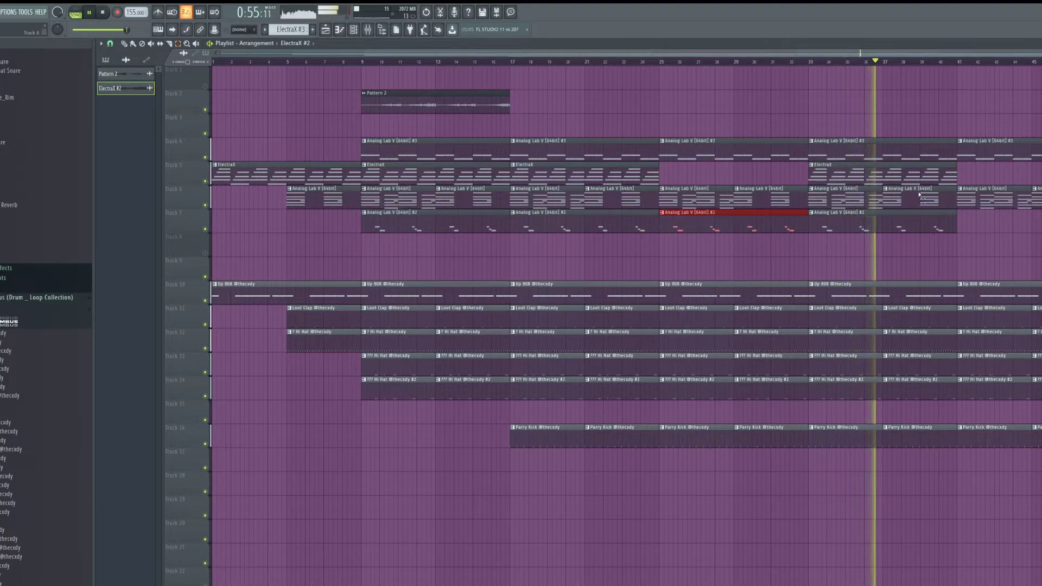
{"action": "left_click", "coordinate": [906, 174]}
{"action": "key", "text": "ctrl+b"}
{"action": "left_click", "coordinate": [956, 225]}
{"action": "key", "text": "ctrl+b"}
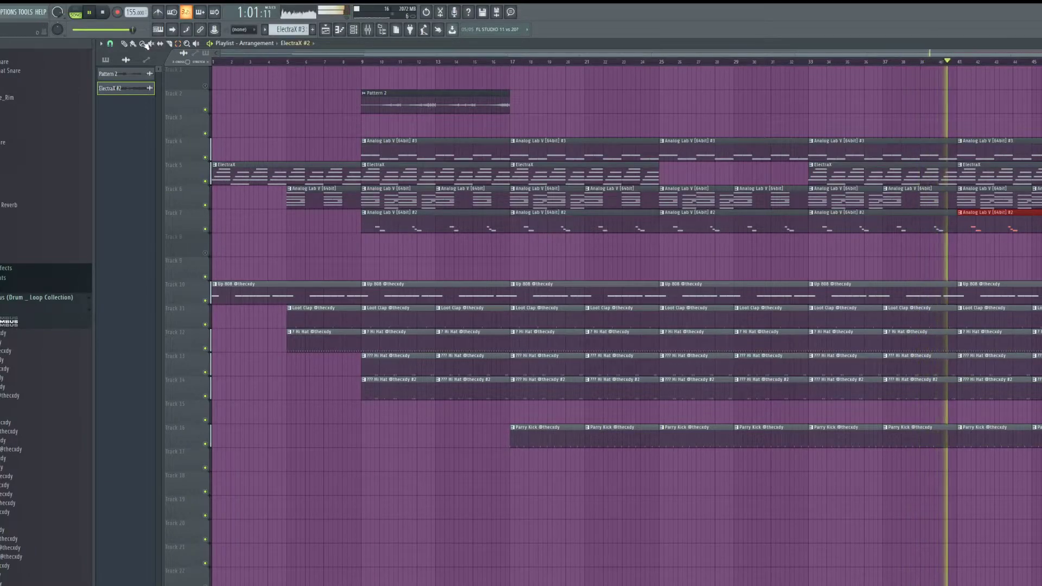
Step: Add a second Fruity parametric EQ 2 in slot 3 of mixer Insert 2 and cut its low and high frequencies inward
{"action": "key", "text": "F9"}
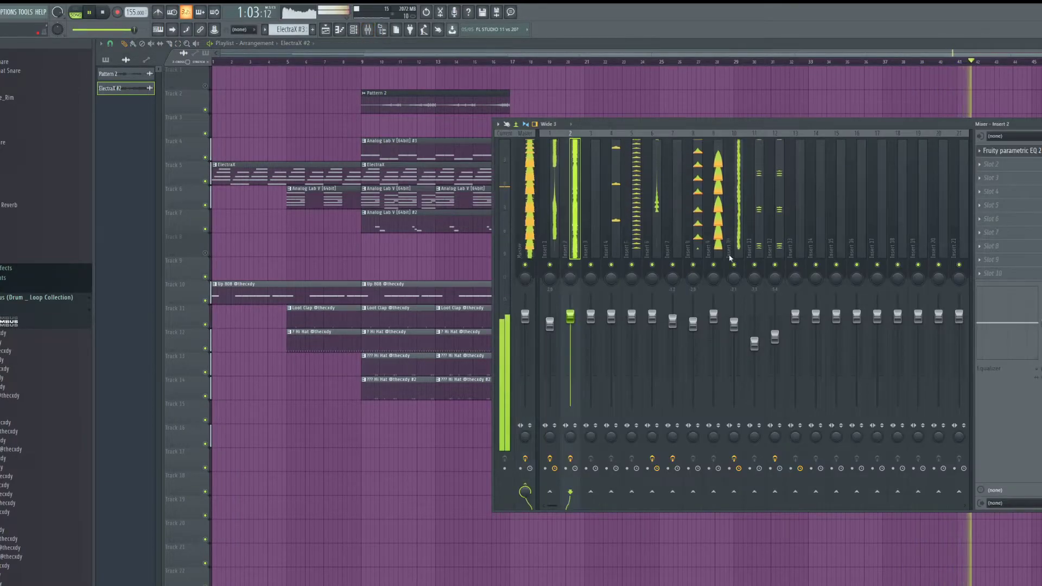
{"action": "left_click", "coordinate": [996, 179]}
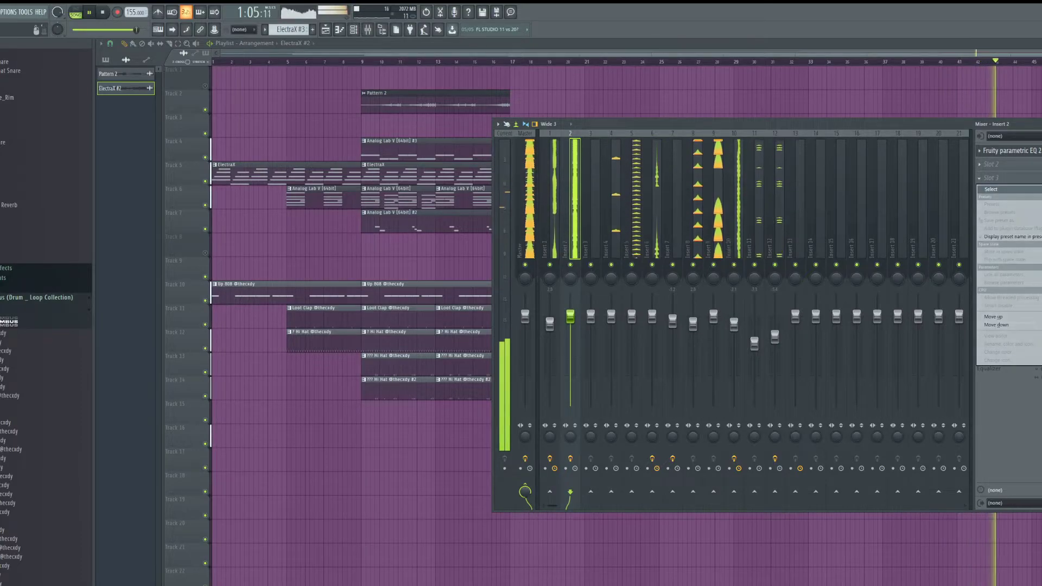
{"action": "left_click", "coordinate": [1001, 236]}
{"action": "left_click_drag", "start_coordinate": [357, 104], "coordinate": [302, 103]}
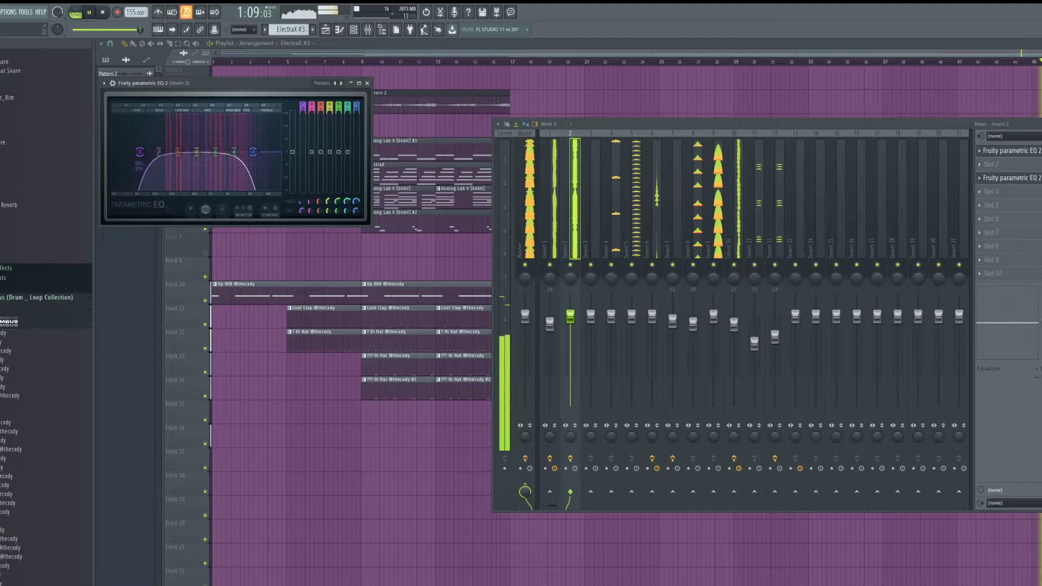
{"action": "left_click_drag", "start_coordinate": [140, 153], "coordinate": [160, 152]}
{"action": "left_click_drag", "start_coordinate": [253, 152], "coordinate": [245, 152]}
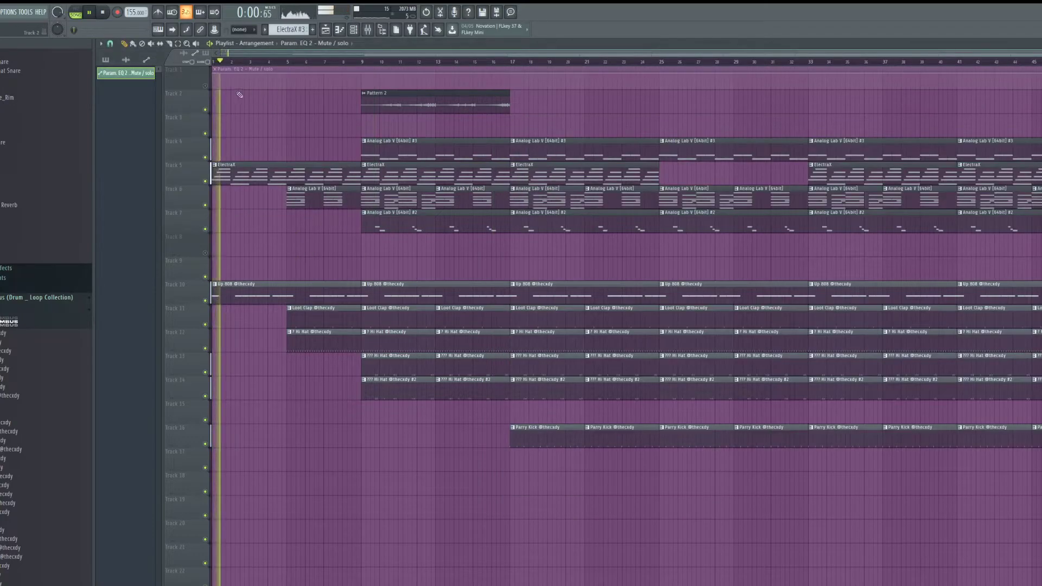
Step: Unmute track 1 and shape the Param. EQ 2 mute/solo automation to stay at minimum until bar 33 and jump to maximum there
{"action": "left_click", "coordinate": [205, 87]}
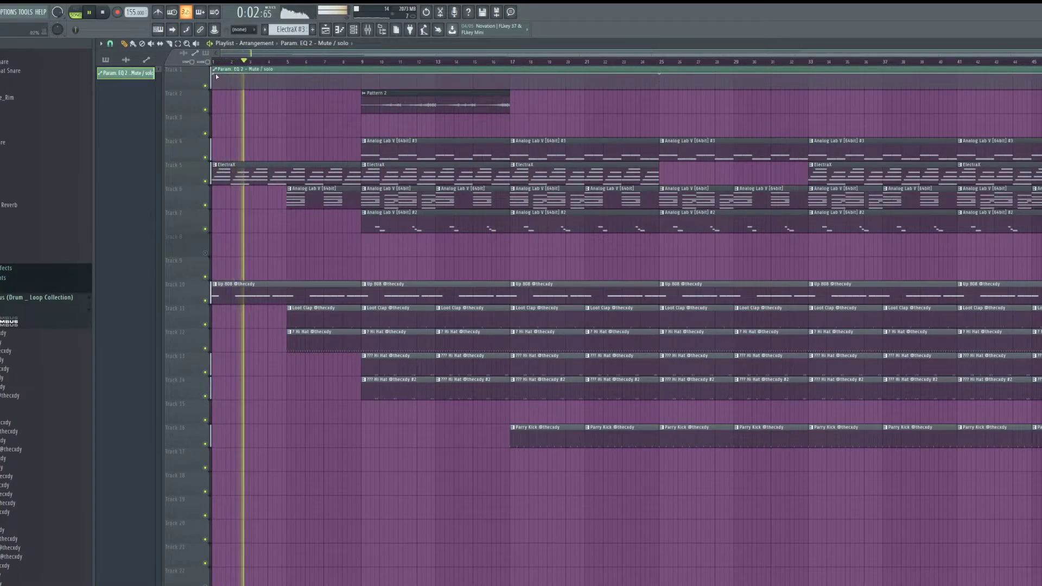
{"action": "left_click", "coordinate": [110, 43]}
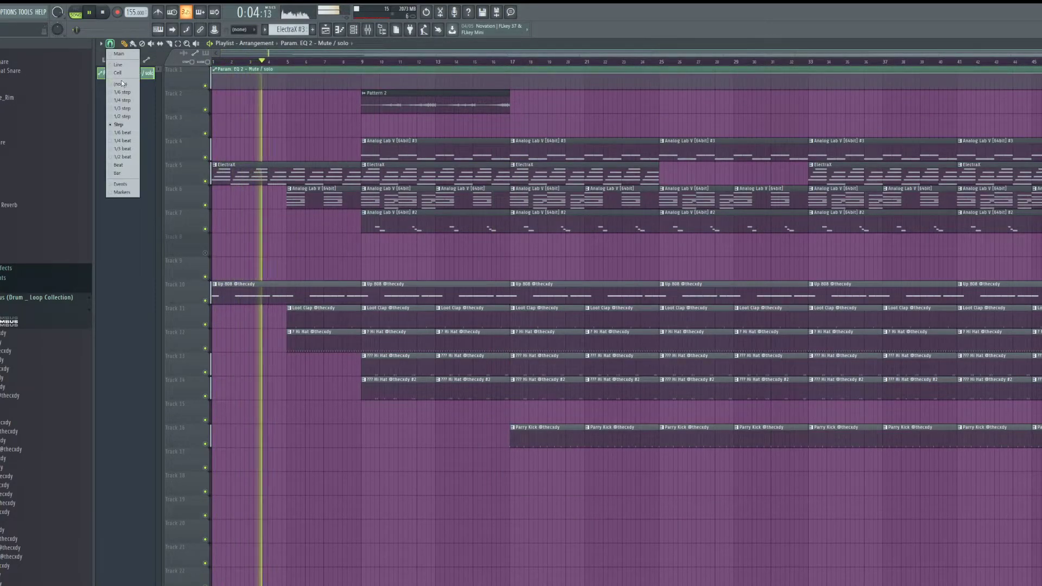
{"action": "left_click", "coordinate": [234, 84]}
{"action": "left_click_drag", "start_coordinate": [214, 72], "coordinate": [216, 91]}
{"action": "left_click_drag", "start_coordinate": [366, 86], "coordinate": [363, 93]}
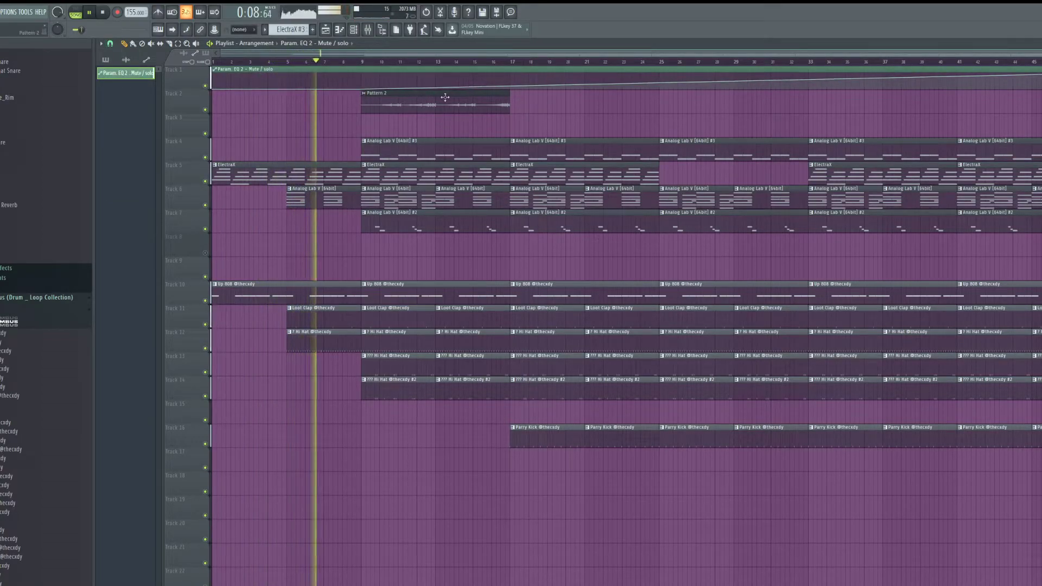
{"action": "left_click", "coordinate": [659, 89]}
{"action": "left_click_drag", "start_coordinate": [667, 86], "coordinate": [812, 107]}
{"action": "left_click_drag", "start_coordinate": [812, 108], "coordinate": [787, 49]}
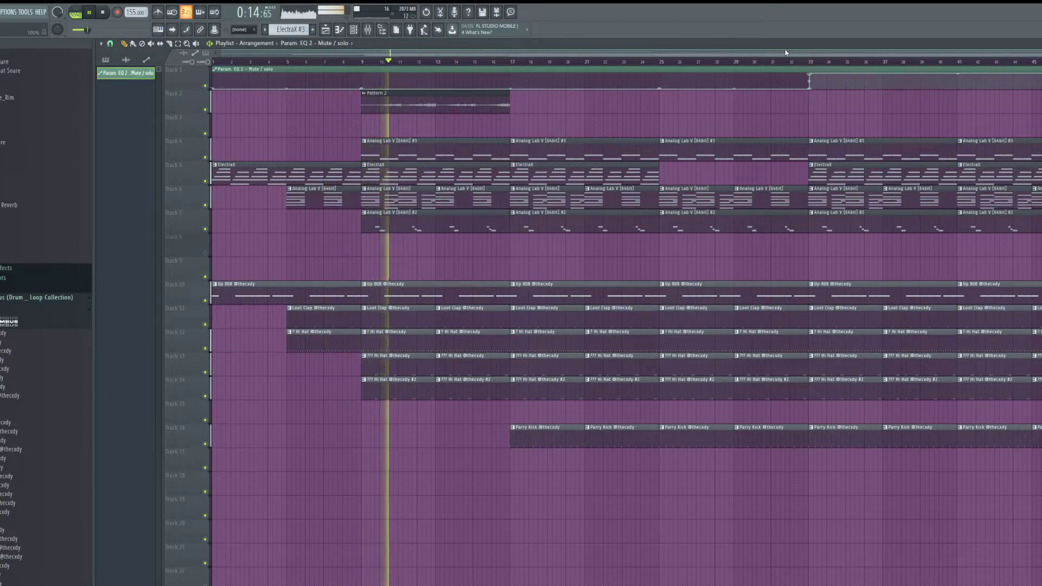
Step: Duplicate the Pattern 2 audio clip on track 2 to bars 33 and 41, deleting its copies before bar 33
{"action": "left_click", "coordinate": [177, 43]}
{"action": "left_click", "coordinate": [473, 110]}
{"action": "key", "text": "ctrl+b"}
{"action": "key", "text": "ctrl+b"}
{"action": "key", "text": "ctrl+b"}
{"action": "left_click_drag", "start_coordinate": [705, 125], "coordinate": [459, 106]}
{"action": "key", "text": "Delete"}
{"action": "left_click_drag", "start_coordinate": [901, 111], "coordinate": [867, 104]}
{"action": "key", "text": "ctrl+b"}
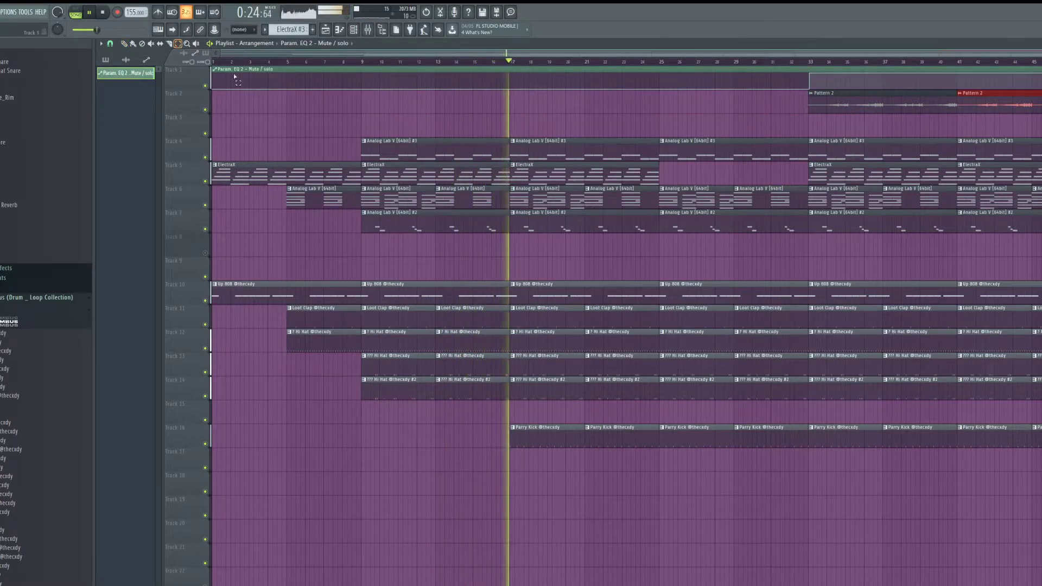
Step: Select all clips and duplicate the whole arrangement so it repeats from bar 49
{"action": "key", "text": "ctrl+a"}
{"action": "key", "text": "ctrl+b"}
{"action": "scroll", "coordinate": [896, 395], "scroll_direction": "down", "scroll_amount": 3}
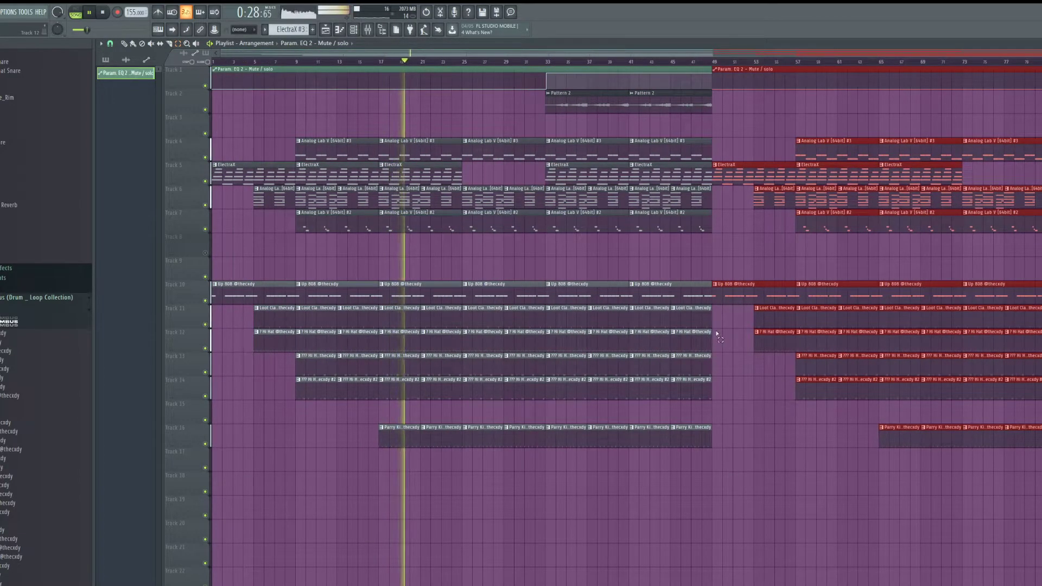
{"action": "left_click", "coordinate": [782, 486]}
{"action": "left_click_drag", "start_coordinate": [708, 472], "coordinate": [702, 427]}
{"action": "key", "text": "ctrl+b"}
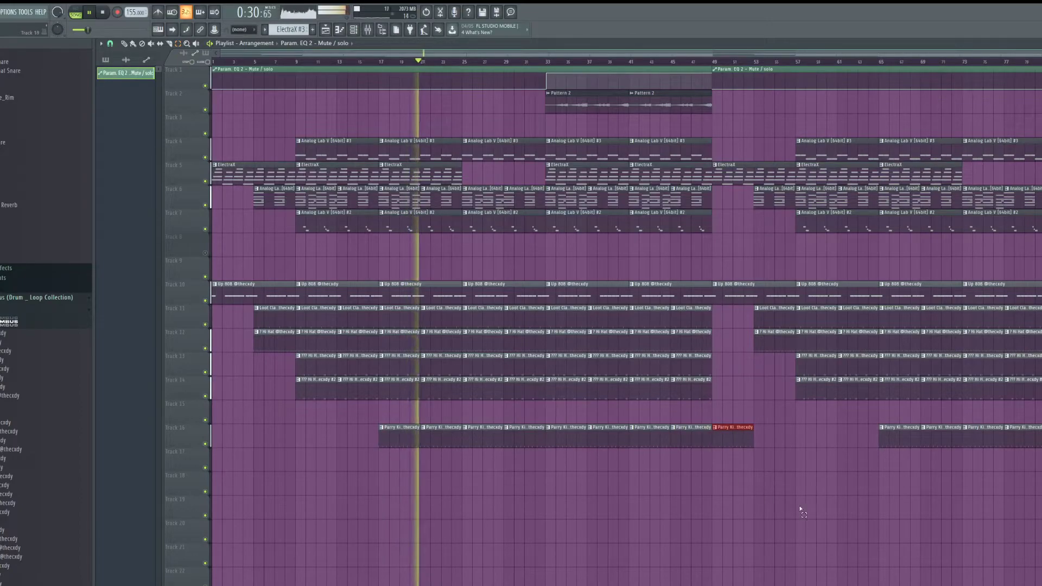
{"action": "scroll", "coordinate": [754, 482], "scroll_direction": "up", "scroll_amount": 3}
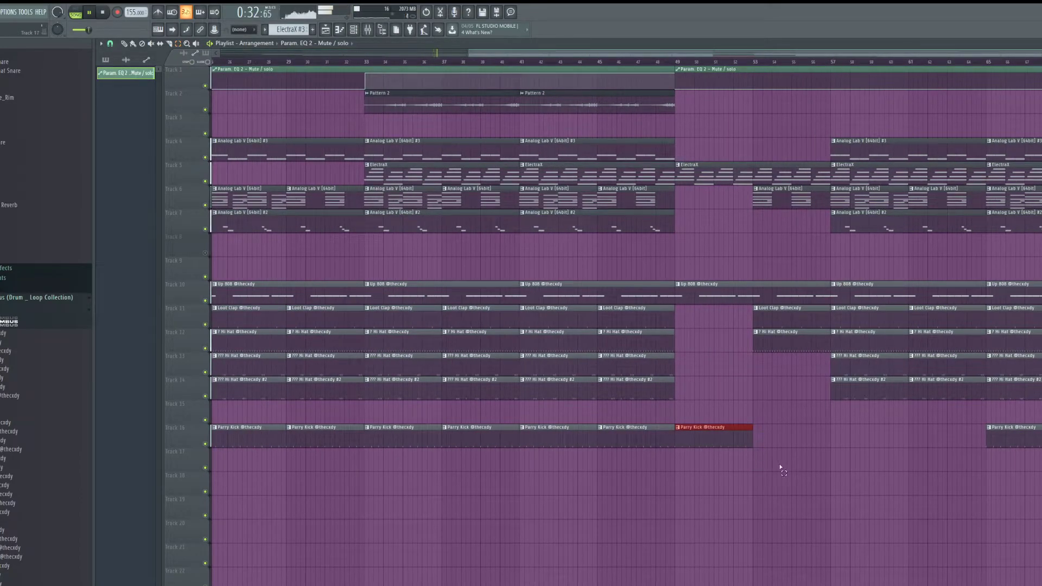
{"action": "scroll", "coordinate": [794, 464], "scroll_direction": "down", "scroll_amount": 3}
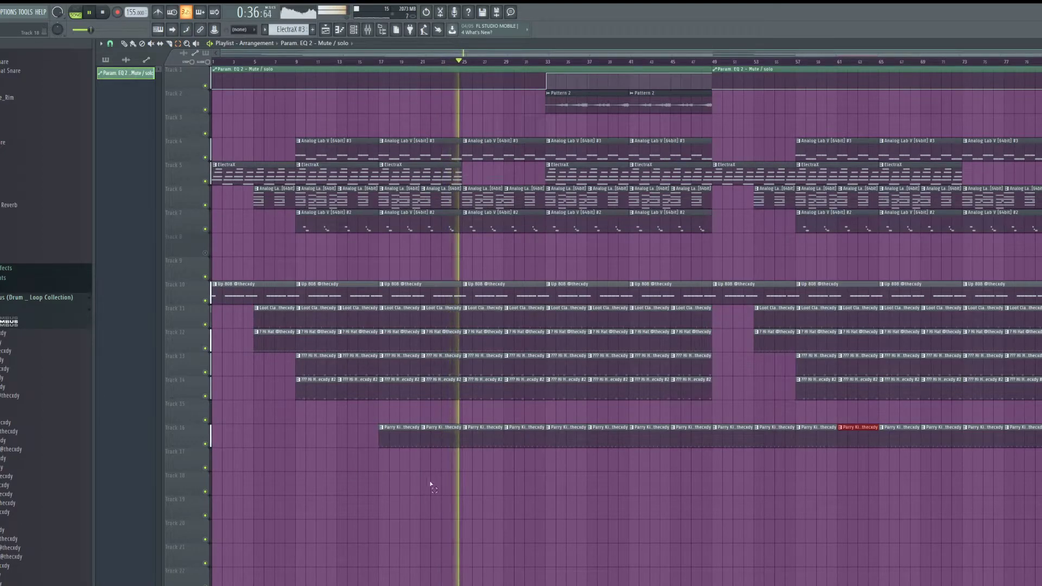
{"action": "left_click_drag", "start_coordinate": [730, 456], "coordinate": [842, 442]}
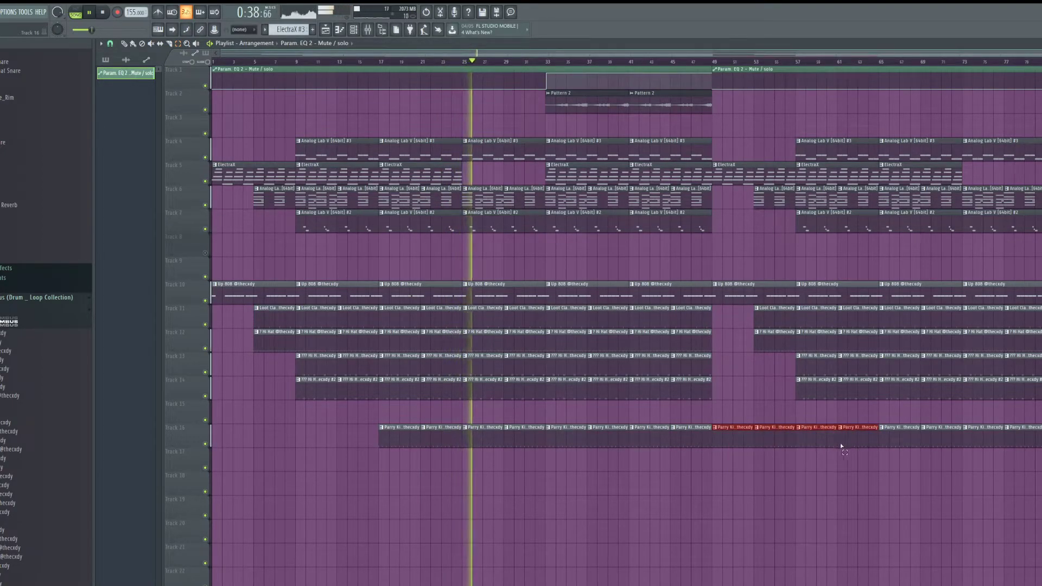
{"action": "key", "text": "Delete"}
Step: Duplicate the hi-hat clip on track 12 into bars 49 to 52 and remove the Loot Clap clip from those bars on track 11
{"action": "scroll", "coordinate": [760, 421], "scroll_direction": "up", "scroll_amount": 2}
{"action": "scroll", "coordinate": [760, 421], "scroll_direction": "up", "scroll_amount": 1}
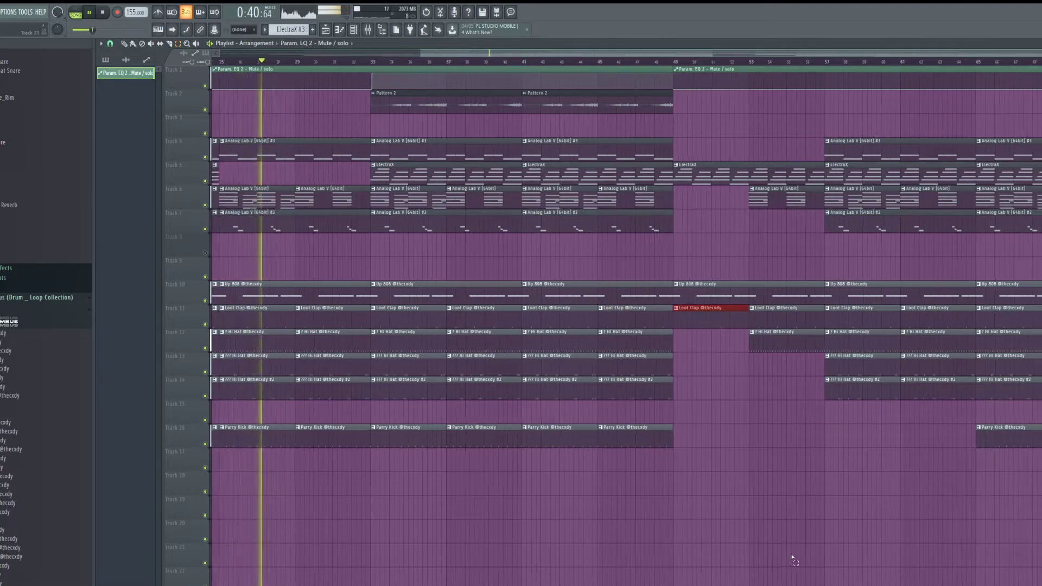
{"action": "scroll", "coordinate": [724, 487], "scroll_direction": "down", "scroll_amount": 2}
{"action": "scroll", "coordinate": [722, 472], "scroll_direction": "up", "scroll_amount": 4}
{"action": "left_click_drag", "start_coordinate": [688, 350], "coordinate": [658, 340]}
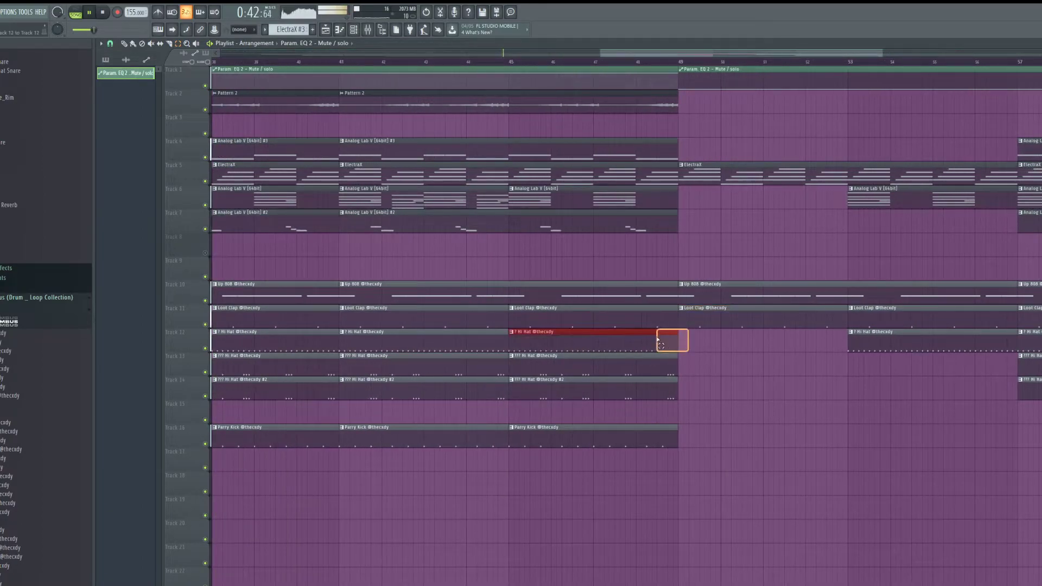
{"action": "key", "text": "ctrl+b"}
{"action": "key", "text": "Delete"}
{"action": "scroll", "coordinate": [793, 369], "scroll_direction": "down", "scroll_amount": 4}
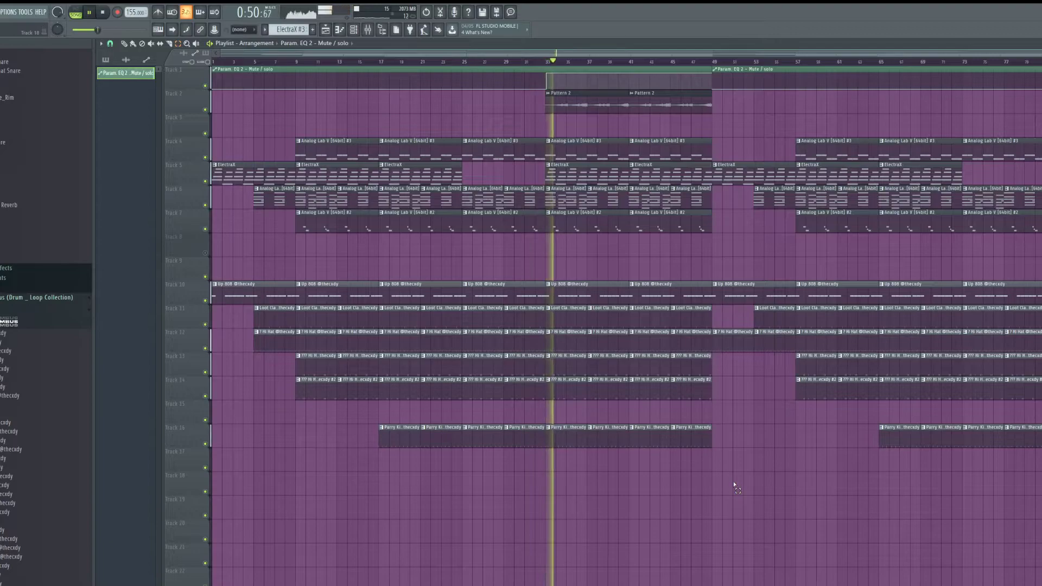
{"action": "scroll", "coordinate": [542, 125], "scroll_direction": "up", "scroll_amount": 6}
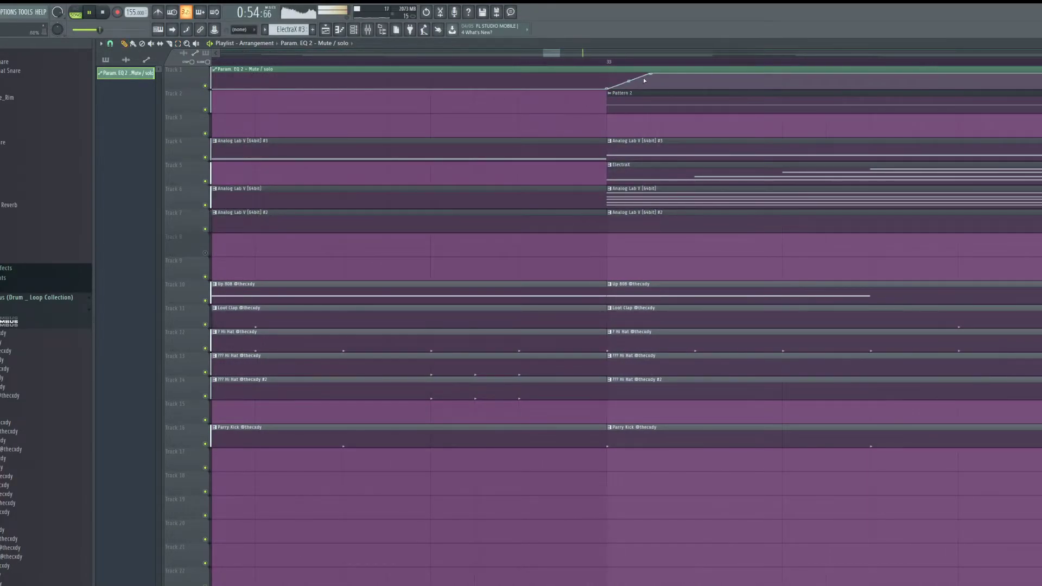
{"action": "scroll", "coordinate": [426, 142], "scroll_direction": "down", "scroll_amount": 5}
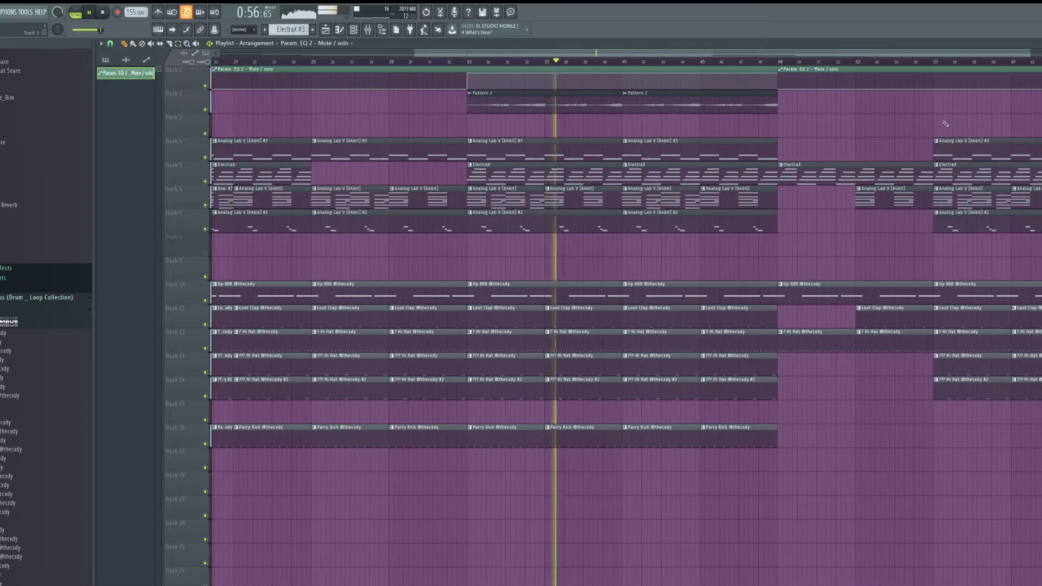
{"action": "scroll", "coordinate": [953, 128], "scroll_direction": "down", "scroll_amount": 2}
{"action": "scroll", "coordinate": [1026, 109], "scroll_direction": "up", "scroll_amount": 4}
{"action": "scroll", "coordinate": [977, 128], "scroll_direction": "down", "scroll_amount": 4}
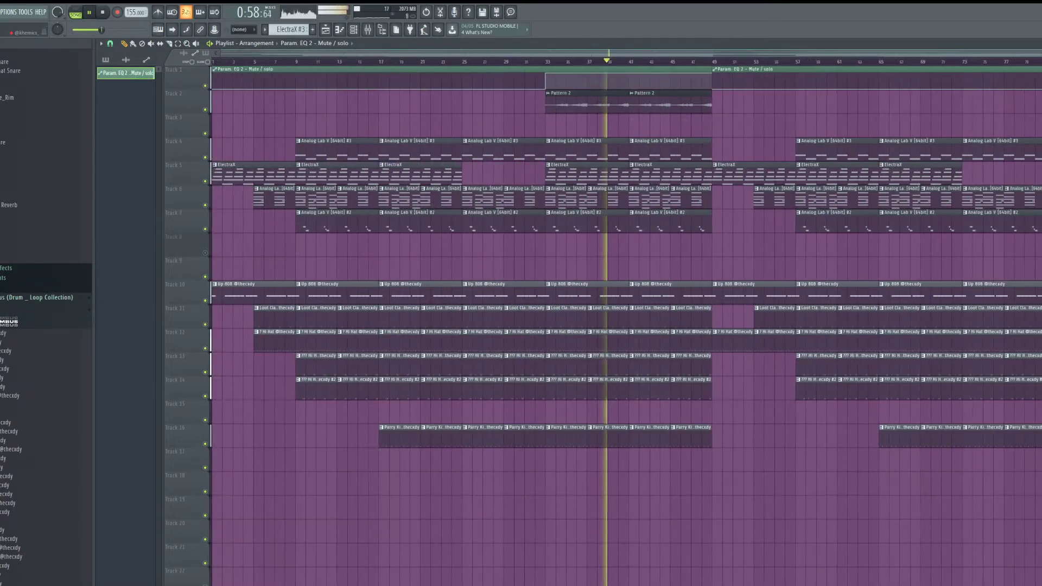
Step: Add the ken! sample from the browser to the playlist and place it on track 11 near the start of the arrangement
{"action": "scroll", "coordinate": [13, 465], "scroll_direction": "down", "scroll_amount": 1}
{"action": "scroll", "coordinate": [12, 465], "scroll_direction": "down", "scroll_amount": 10}
{"action": "left_click_drag", "start_coordinate": [4, 521], "coordinate": [252, 438]}
{"action": "scroll", "coordinate": [252, 438], "scroll_direction": "up", "scroll_amount": 4}
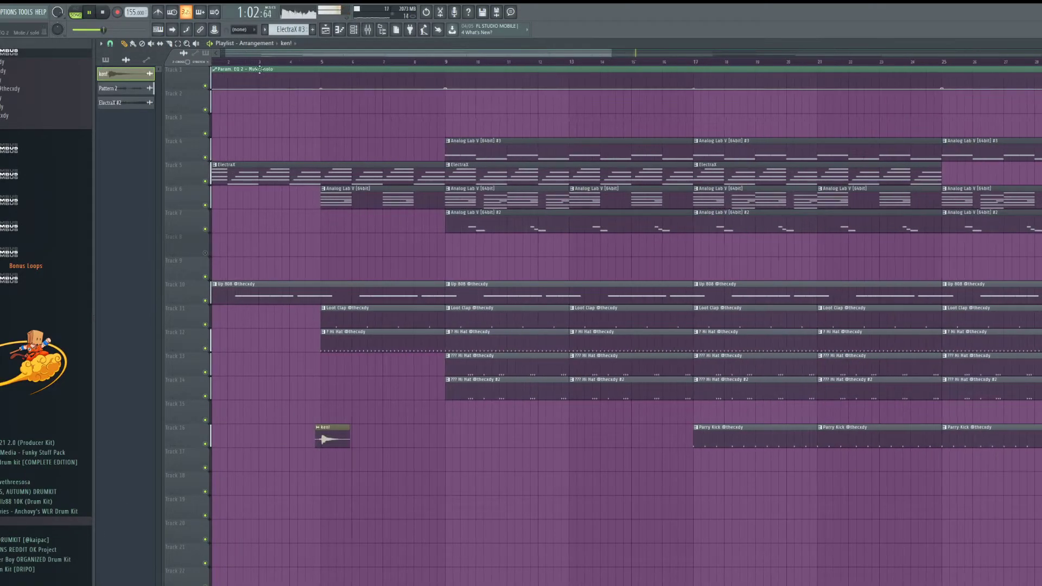
{"action": "key", "text": "space"}
{"action": "key", "text": "space"}
{"action": "left_click_drag", "start_coordinate": [350, 437], "coordinate": [260, 319]}
Step: Set the playlist snapping to none, shift the ken! clip slightly later on track 11 and play the intro from the start
{"action": "scroll", "coordinate": [257, 318], "scroll_direction": "up", "scroll_amount": 3}
{"action": "scroll", "coordinate": [261, 319], "scroll_direction": "up", "scroll_amount": 3}
{"action": "left_click", "coordinate": [111, 47]}
{"action": "left_click", "coordinate": [120, 85]}
{"action": "left_click_drag", "start_coordinate": [305, 324], "coordinate": [339, 323]}
{"action": "double_click", "coordinate": [339, 323]}
{"action": "key", "text": "Escape"}
{"action": "key", "text": "space"}
{"action": "key", "text": "space"}
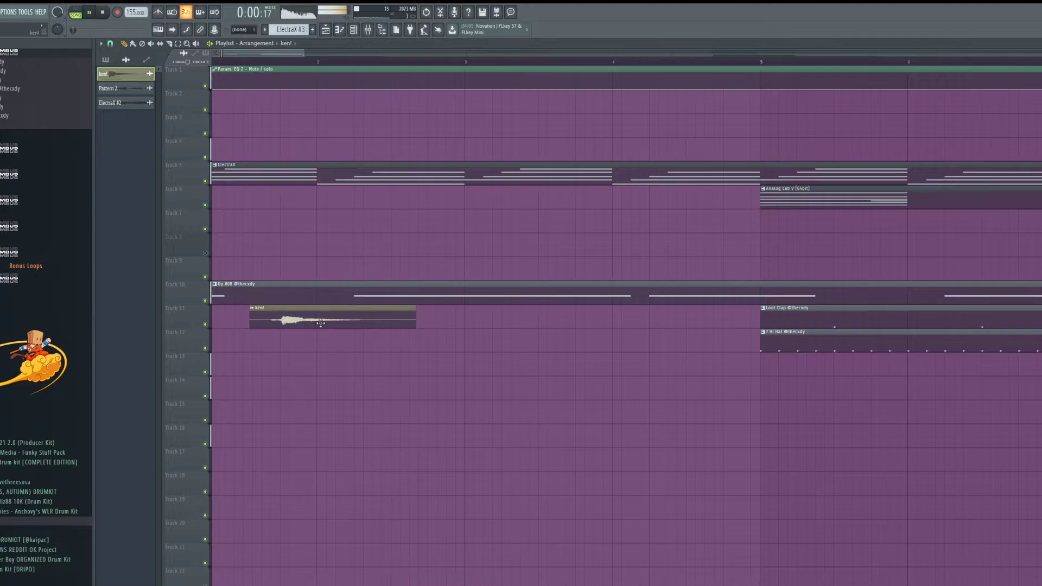
Step: Open and close the ken! clip's sample settings, and undo and redo the clip's last resize
{"action": "double_click", "coordinate": [321, 324]}
{"action": "key", "text": "Escape"}
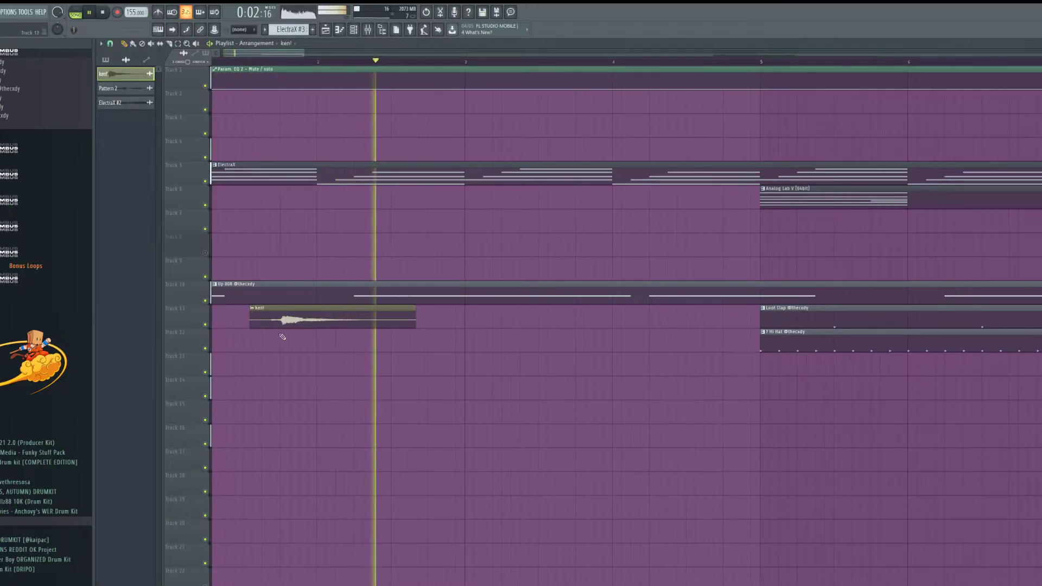
{"action": "key", "text": "ctrl+z"}
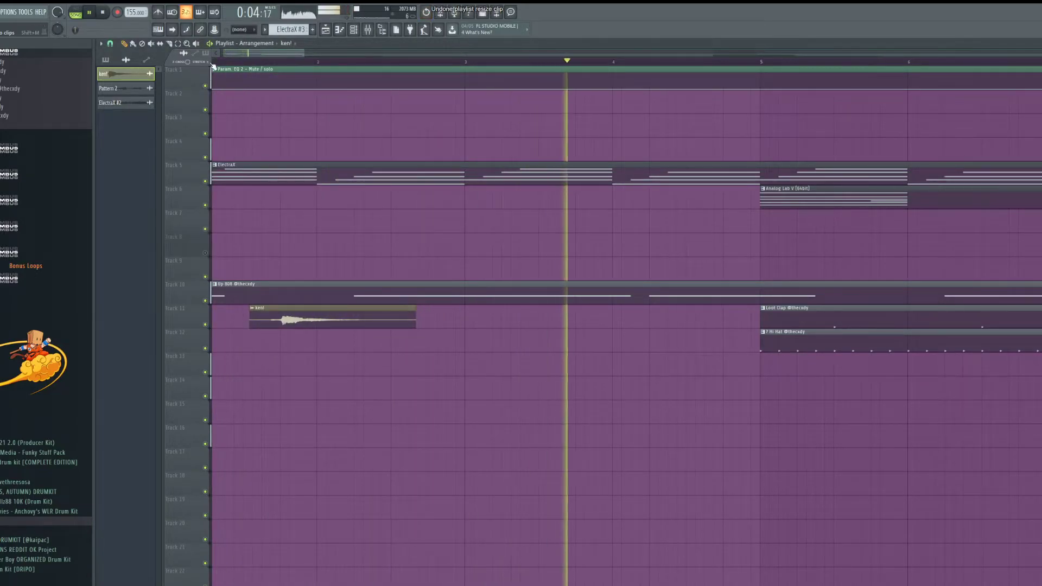
{"action": "key", "text": "ctrl+z"}
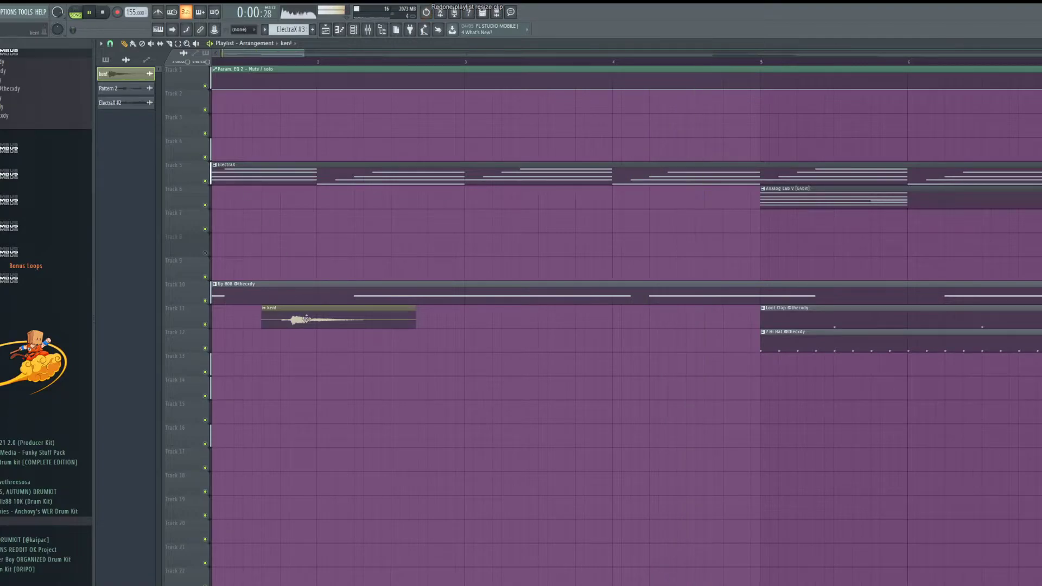
Step: Shift the ken! clip slightly earlier on track 11 and replay the intro from the start
{"action": "left_click_drag", "start_coordinate": [355, 320], "coordinate": [351, 323]}
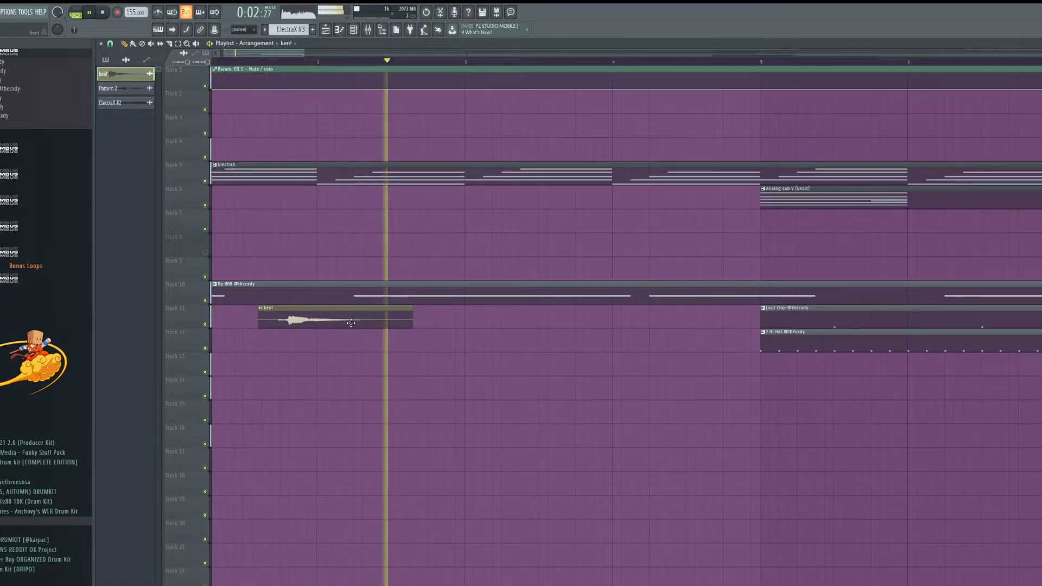
{"action": "double_click", "coordinate": [375, 323]}
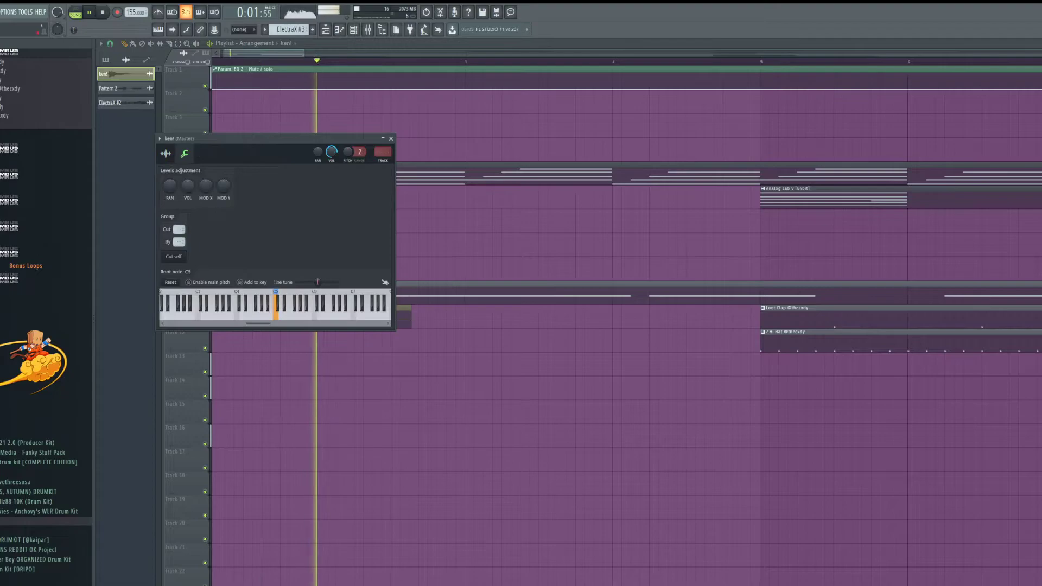
{"action": "key", "text": "Escape"}
{"action": "scroll", "coordinate": [437, 474], "scroll_direction": "down", "scroll_amount": 5}
{"action": "key", "text": "space"}
{"action": "key", "text": "space"}
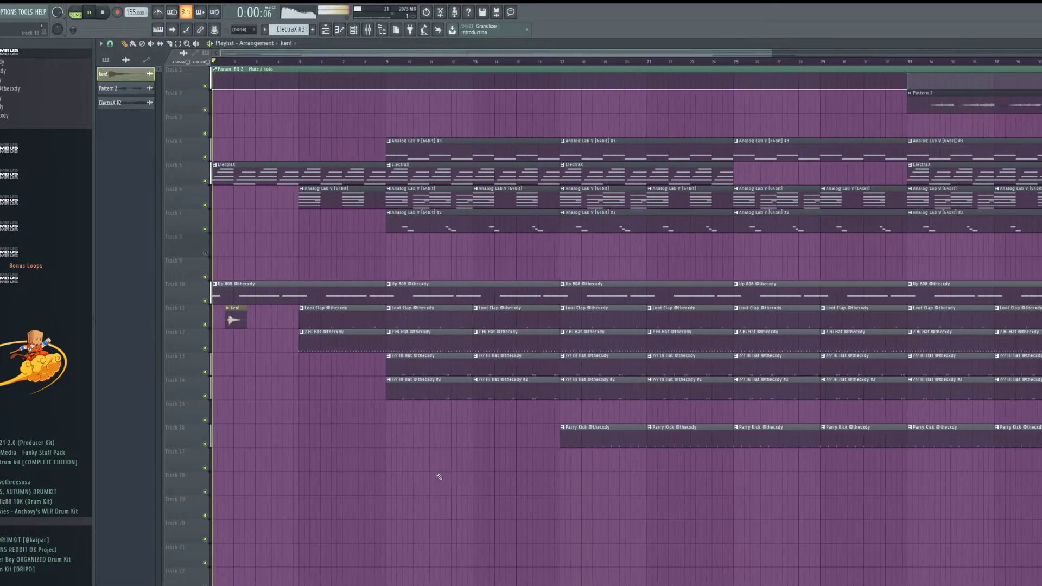
{"action": "scroll", "coordinate": [222, 345], "scroll_direction": "up", "scroll_amount": 3, "text": "ctrl"}
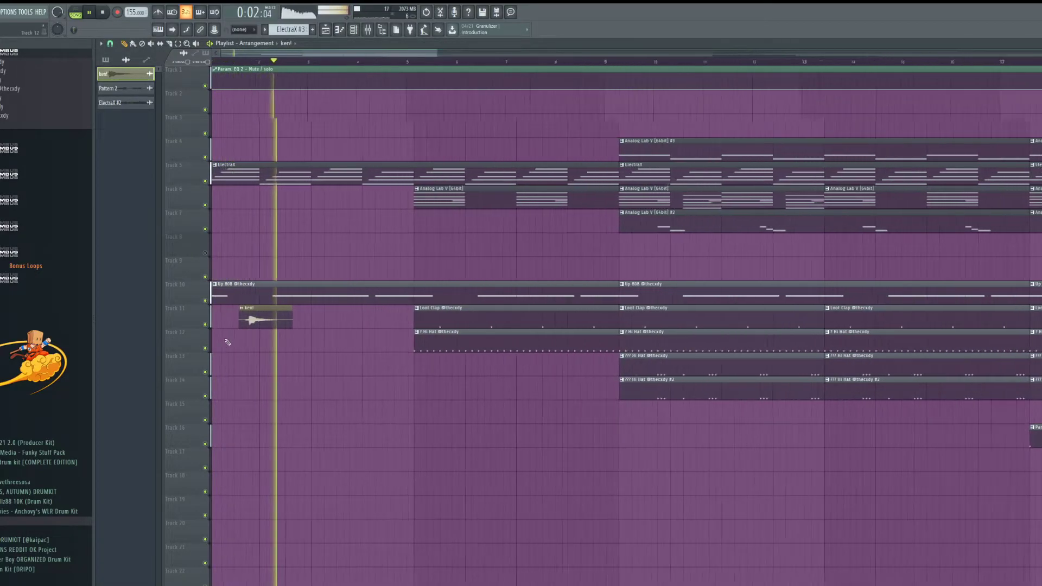
{"action": "scroll", "coordinate": [233, 340], "scroll_direction": "up", "scroll_amount": 4, "text": "ctrl"}
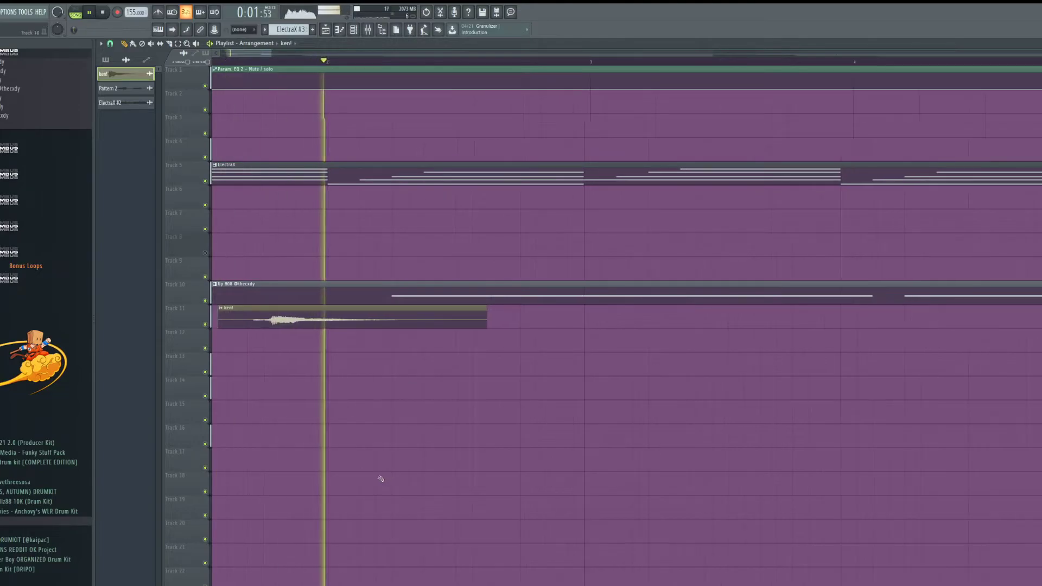
Step: Open the ken! clip's sample settings and route it to mixer insert 41
{"action": "scroll", "coordinate": [380, 476], "scroll_direction": "down", "scroll_amount": 6, "text": "ctrl"}
{"action": "double_click", "coordinate": [258, 320]}
{"action": "scroll", "coordinate": [386, 154], "scroll_direction": "up", "scroll_amount": 6}
{"action": "left_click", "coordinate": [367, 29]}
Step: Load Fruity parametric EQ 2 in the first effect slot of insert 41, cutting the lows and boosting the highs
{"action": "left_click", "coordinate": [980, 151]}
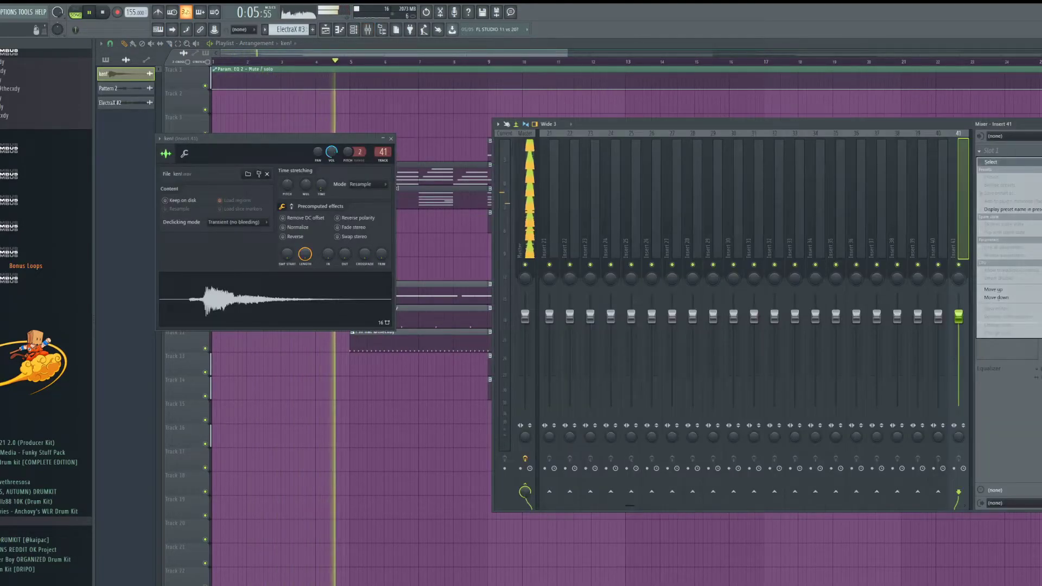
{"action": "left_click", "coordinate": [991, 162]}
{"action": "left_click_drag", "start_coordinate": [297, 196], "coordinate": [293, 181]}
{"action": "left_click_drag", "start_coordinate": [184, 196], "coordinate": [208, 229]}
{"action": "left_click_drag", "start_coordinate": [293, 181], "coordinate": [284, 204]}
{"action": "left_click_drag", "start_coordinate": [260, 196], "coordinate": [303, 177]}
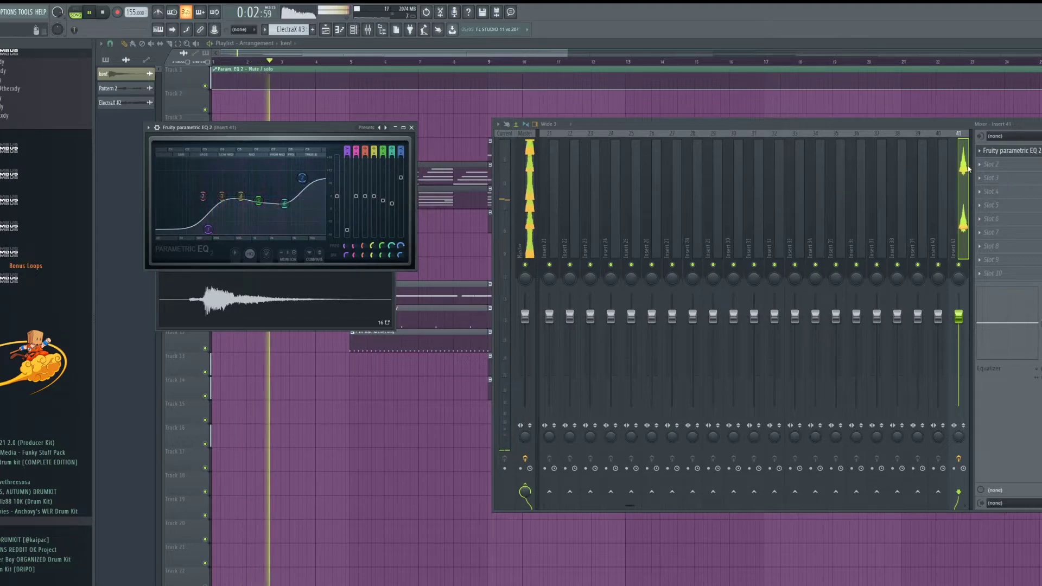
Step: Close the EQ window and load Soundgoodizer in the second effect slot of insert 41
{"action": "left_click", "coordinate": [1004, 151]}
{"action": "left_click", "coordinate": [1006, 164]}
{"action": "left_click", "coordinate": [999, 177]}
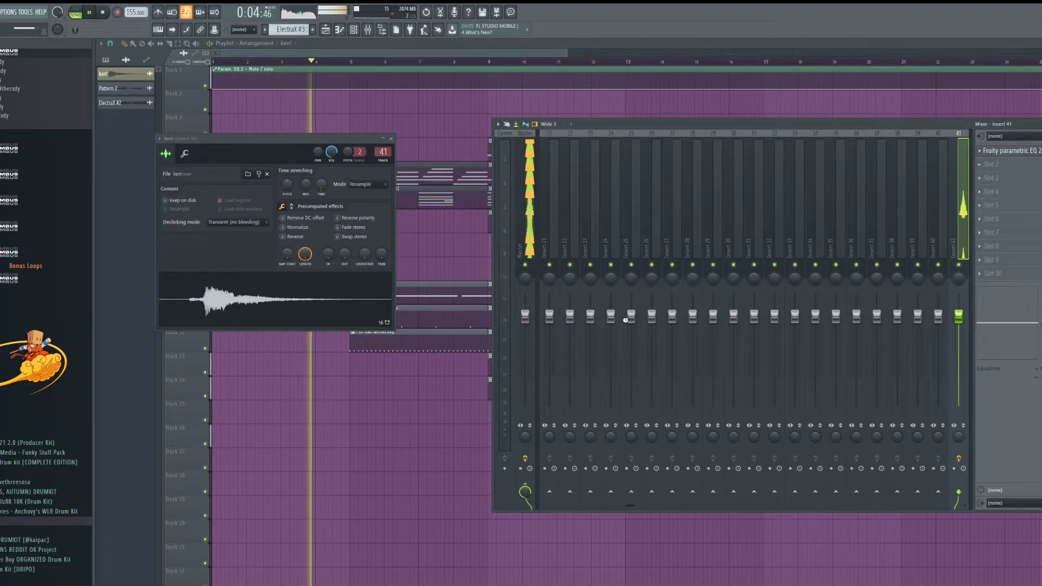
{"action": "left_click", "coordinate": [992, 179]}
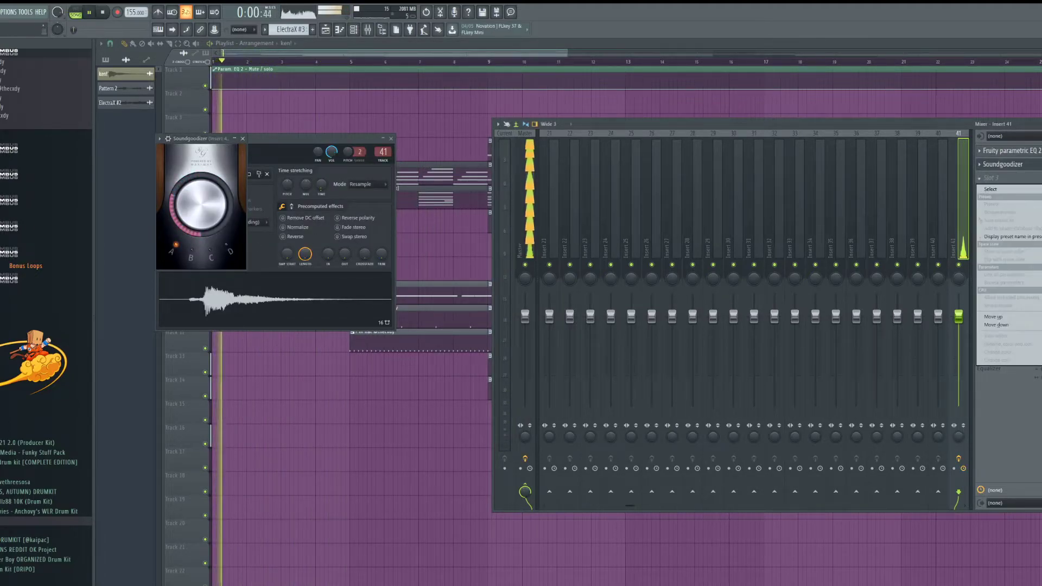
Step: Load Fruity Delay 3 in the third effect slot of insert 41, lower its dry level and replay the intro
{"action": "left_click", "coordinate": [1010, 189]}
{"action": "left_click_drag", "start_coordinate": [472, 229], "coordinate": [472, 271]}
{"action": "key", "text": "space"}
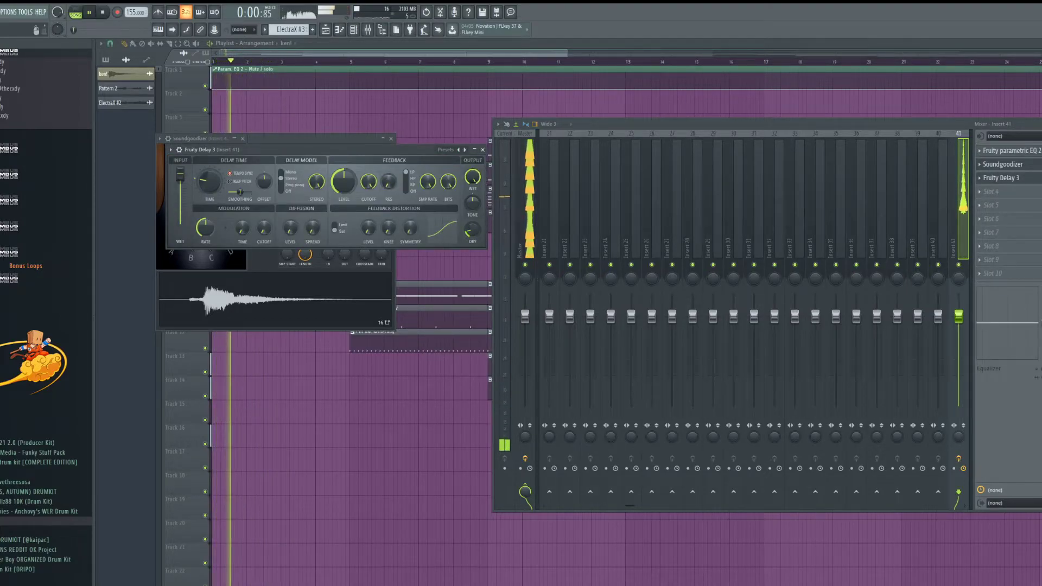
{"action": "key", "text": "space"}
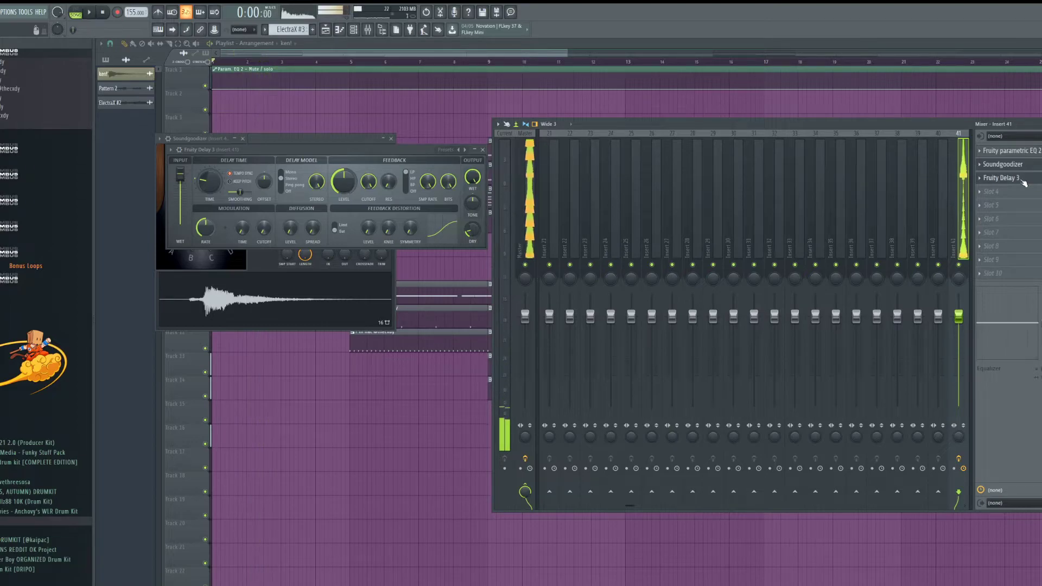
{"action": "key", "text": "space"}
Step: Load a second Fruity parametric EQ 2 in slot 4 of insert 41 and cut its low frequencies
{"action": "left_click", "coordinate": [1031, 191]}
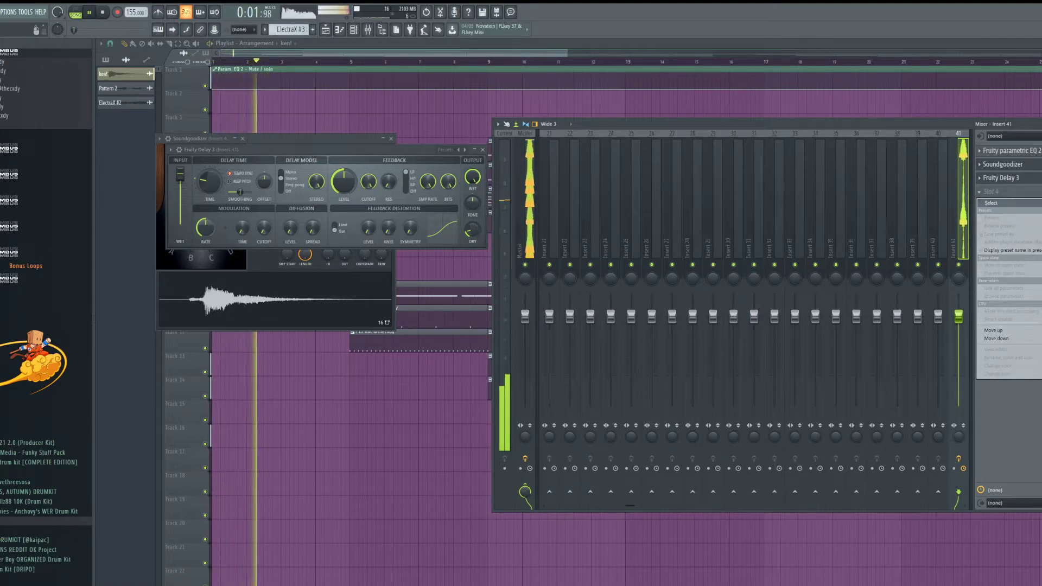
{"action": "left_click", "coordinate": [1038, 202]}
{"action": "left_click_drag", "start_coordinate": [217, 229], "coordinate": [239, 265]}
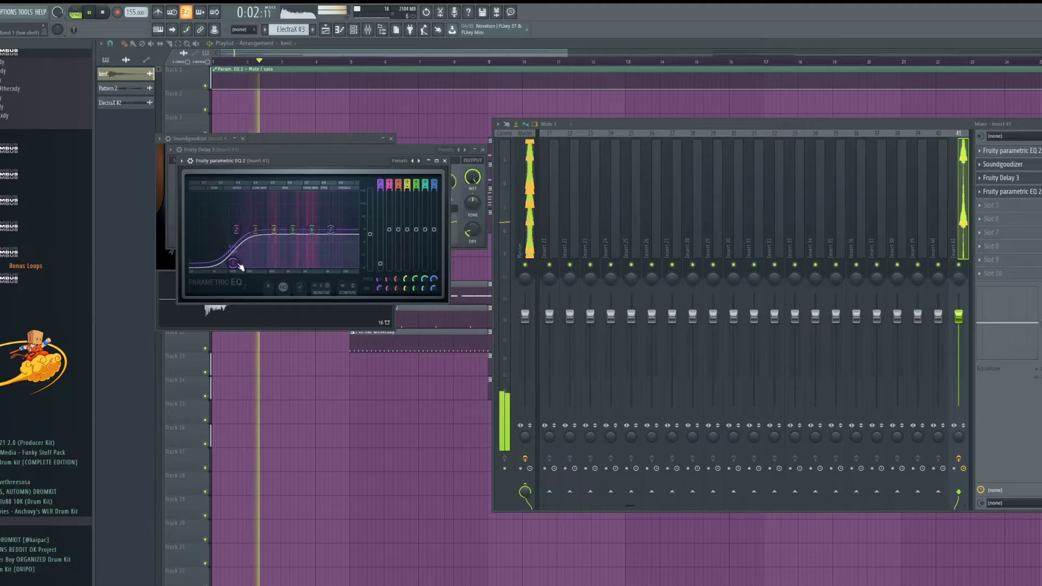
{"action": "right_click", "coordinate": [364, 465]}
Step: Select the clips in the arrangement's last eight bars, 89 to 96, and duplicate them right after
{"action": "scroll", "coordinate": [467, 535], "scroll_direction": "down", "scroll_amount": 4}
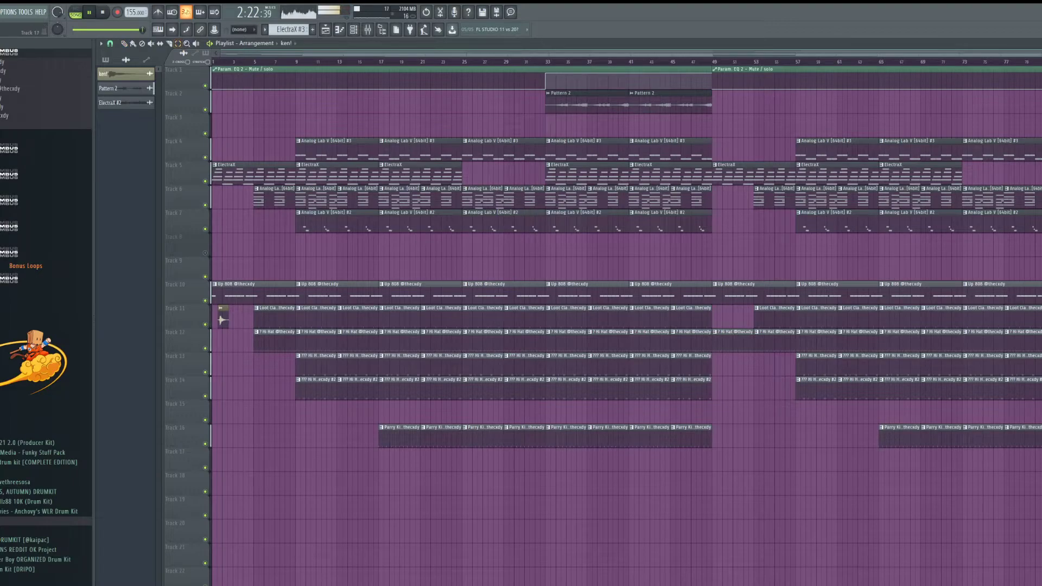
{"action": "scroll", "coordinate": [627, 326], "scroll_direction": "up", "scroll_amount": 4}
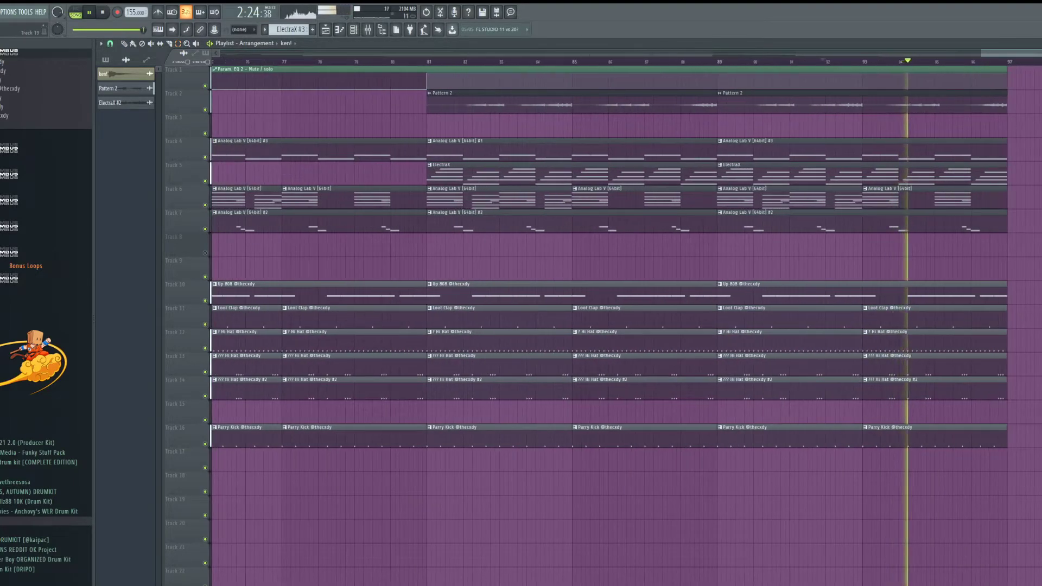
{"action": "left_click_drag", "start_coordinate": [1034, 483], "coordinate": [776, 114]}
{"action": "key", "text": "ctrl+b"}
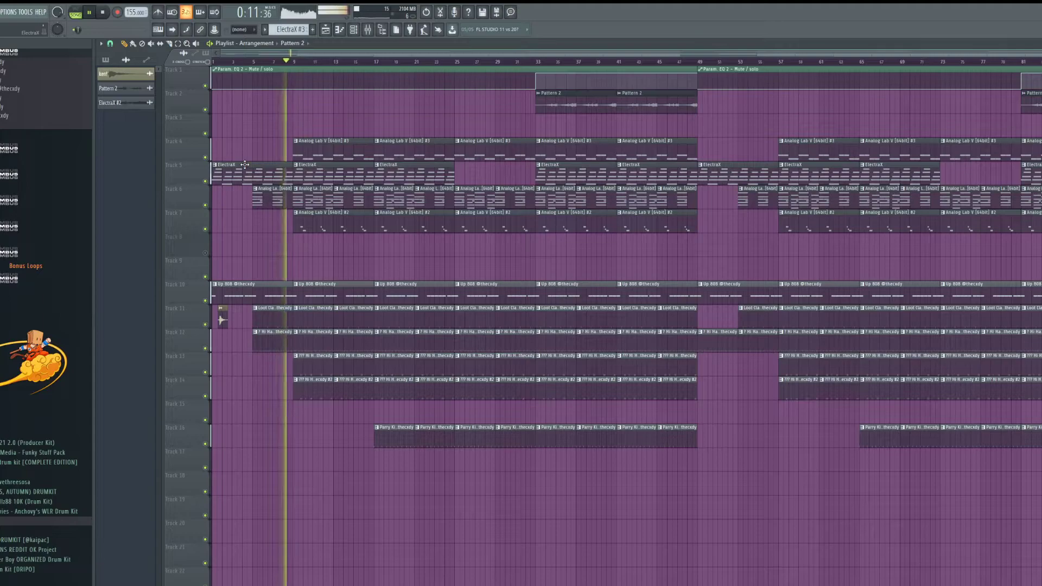
{"action": "scroll", "coordinate": [37, 233], "scroll_direction": "up", "scroll_amount": 14}
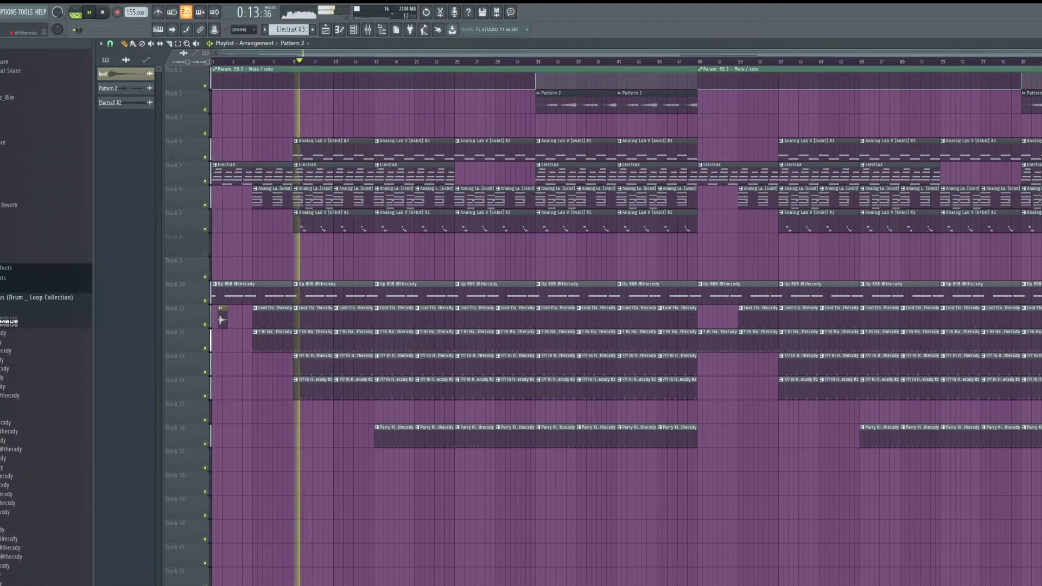
{"action": "scroll", "coordinate": [46, 294], "scroll_direction": "up", "scroll_amount": 8}
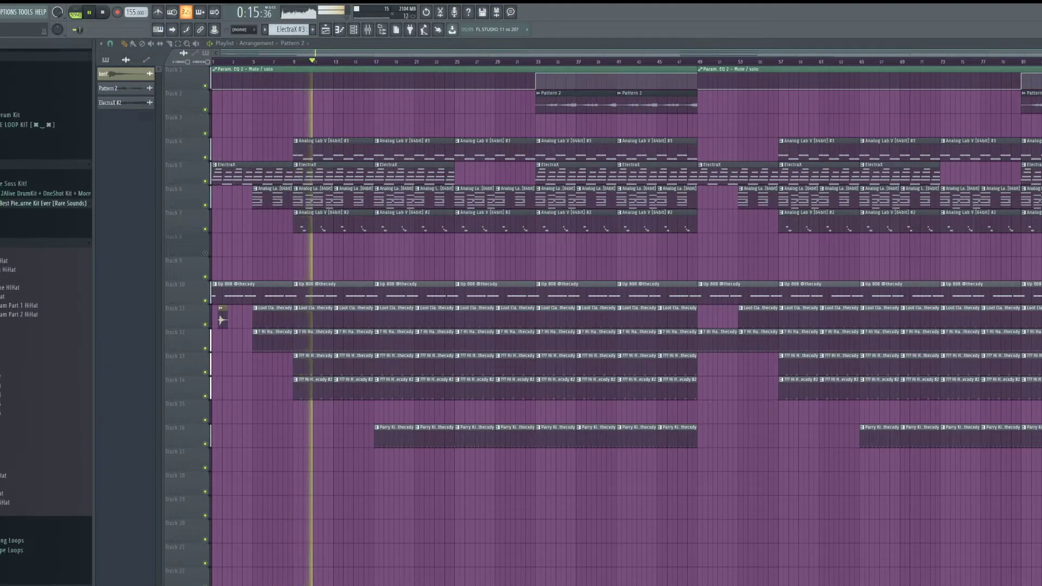
{"action": "scroll", "coordinate": [47, 293], "scroll_direction": "down", "scroll_amount": 5}
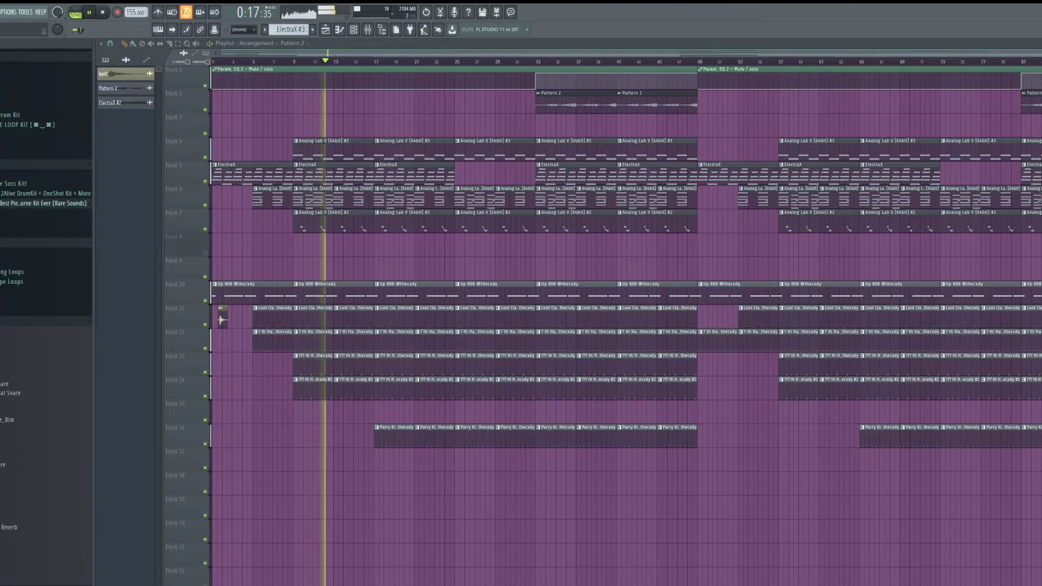
{"action": "scroll", "coordinate": [4, 284], "scroll_direction": "down", "scroll_amount": 7}
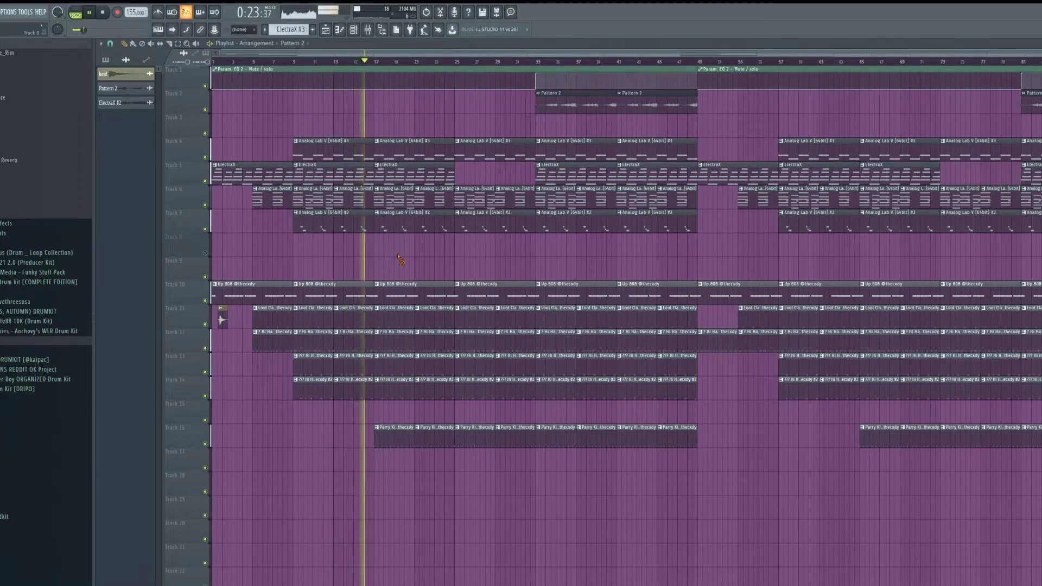
Step: Delete the Analog Lab V clips on tracks 4, 6 and 7 in bars 17 to 24
{"action": "right_click", "coordinate": [421, 199]}
{"action": "right_click", "coordinate": [401, 201]}
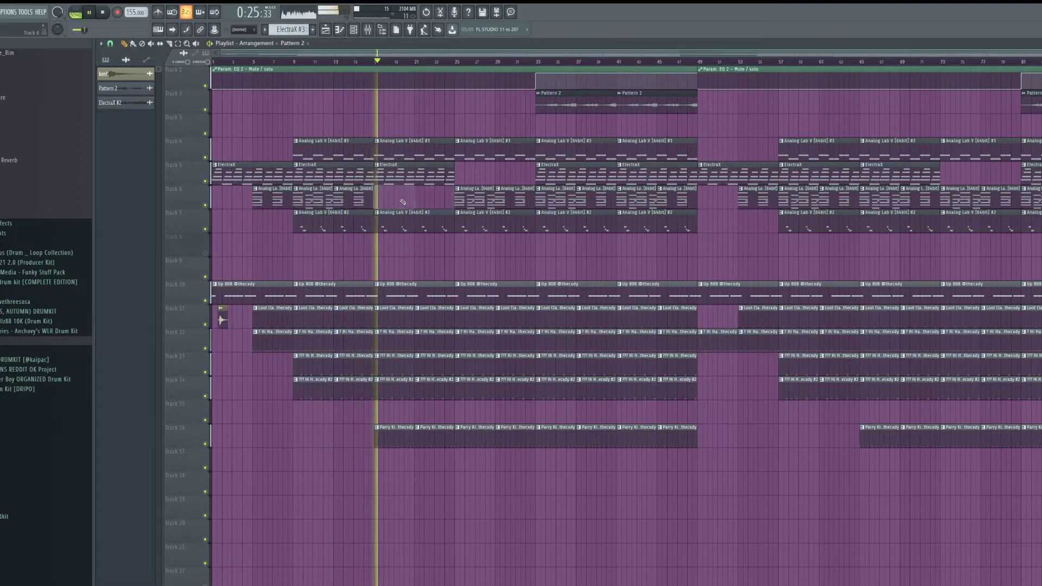
{"action": "right_click", "coordinate": [408, 149]}
{"action": "right_click", "coordinate": [407, 220]}
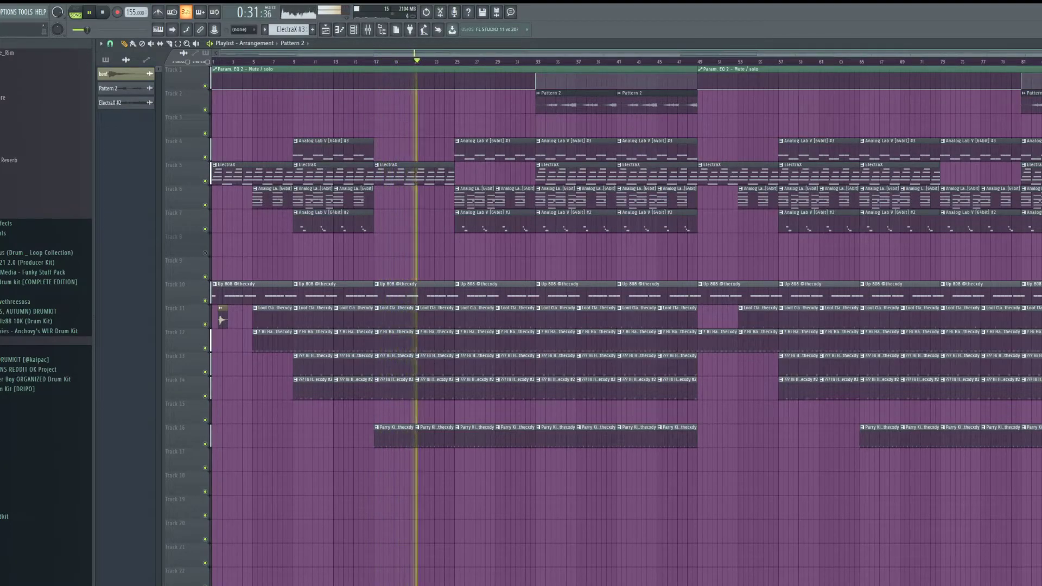
Step: Export the arrangement as a wave file named "Mihawk 155bpm" on the Desktop
{"action": "left_click", "coordinate": [1, 12]}
{"action": "mouse_move", "coordinate": [7, 87]}
{"action": "left_click", "coordinate": [56, 95]}
{"action": "left_click_drag", "start_coordinate": [65, 12], "coordinate": [565, 133]}
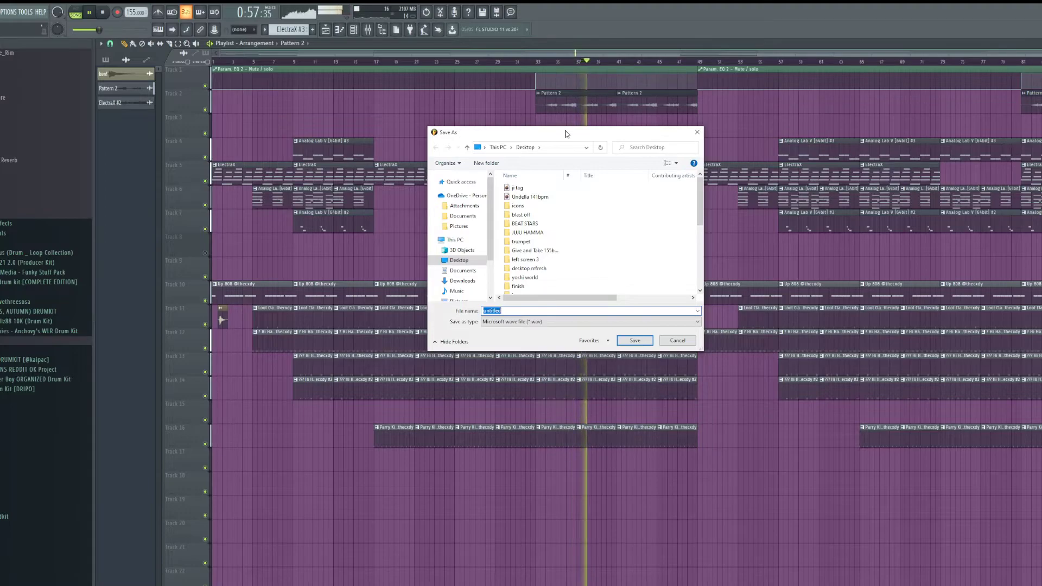
{"action": "type", "text": "Mihawk 15"}
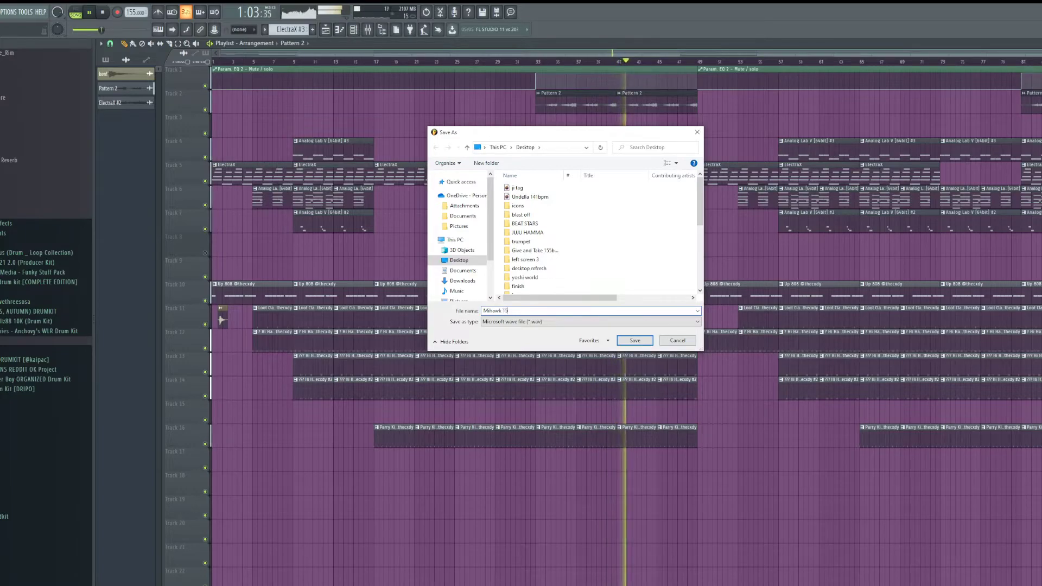
{"action": "key", "text": "Return"}
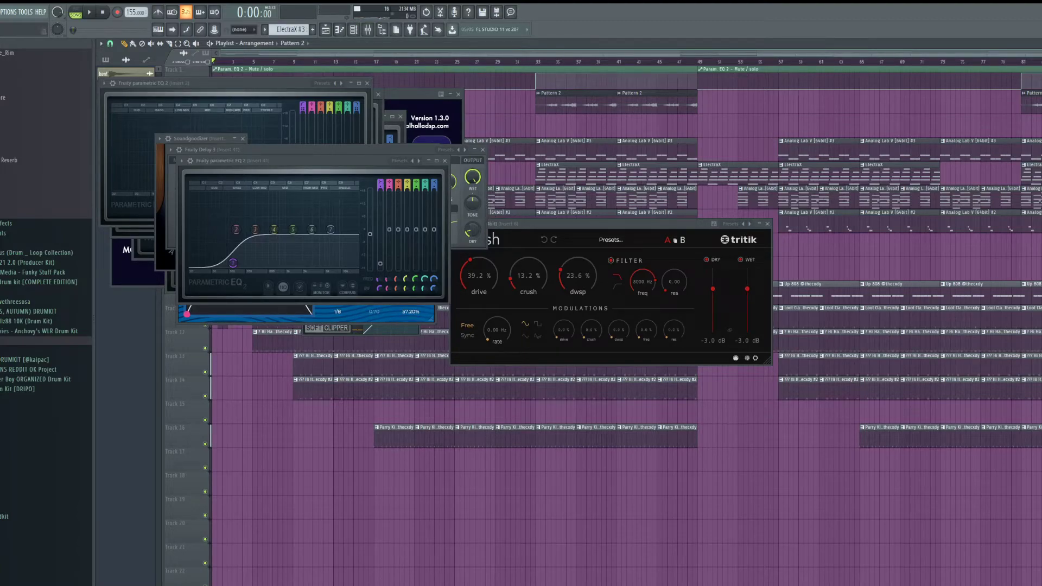
Step: Restore the program window to a smaller size, bring the rendered Mihawk 155bpm file onto playlist track 18 and maximize the window again
{"action": "key", "text": "alt+Return"}
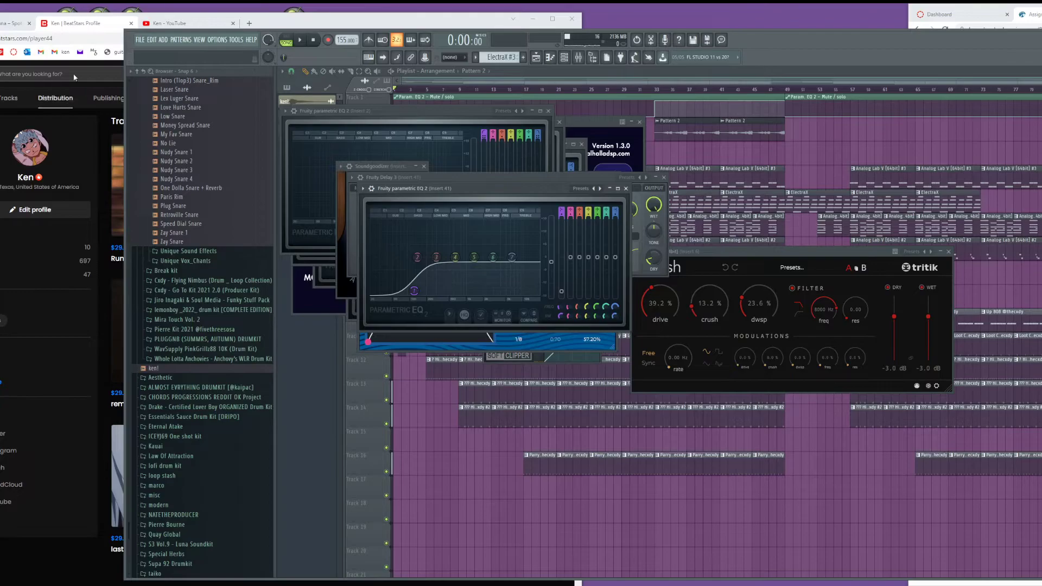
{"action": "left_click", "coordinate": [319, 24]}
{"action": "left_click_drag", "start_coordinate": [710, 519], "coordinate": [354, 519]}
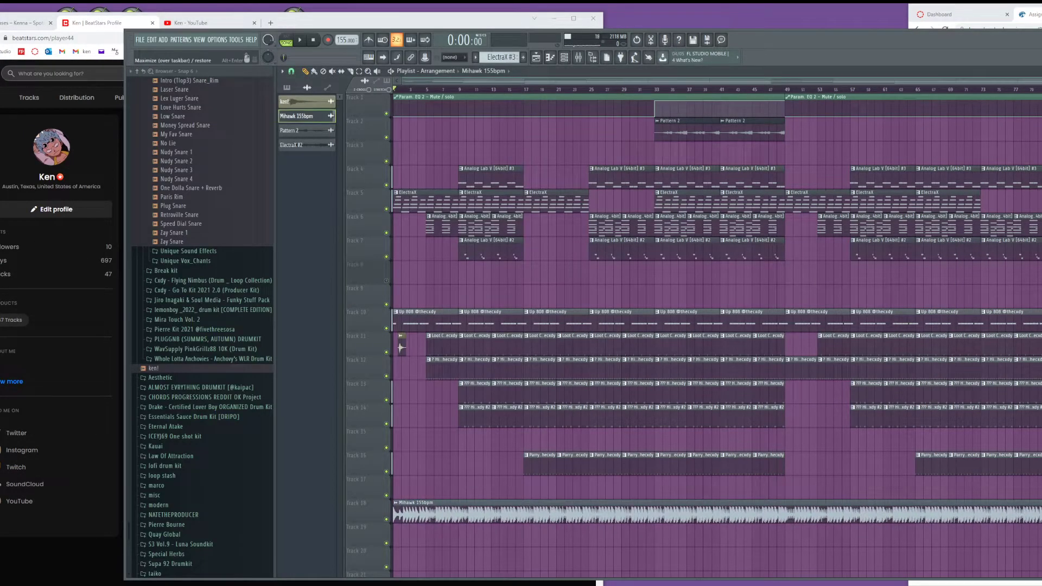
{"action": "key", "text": "alt+Return"}
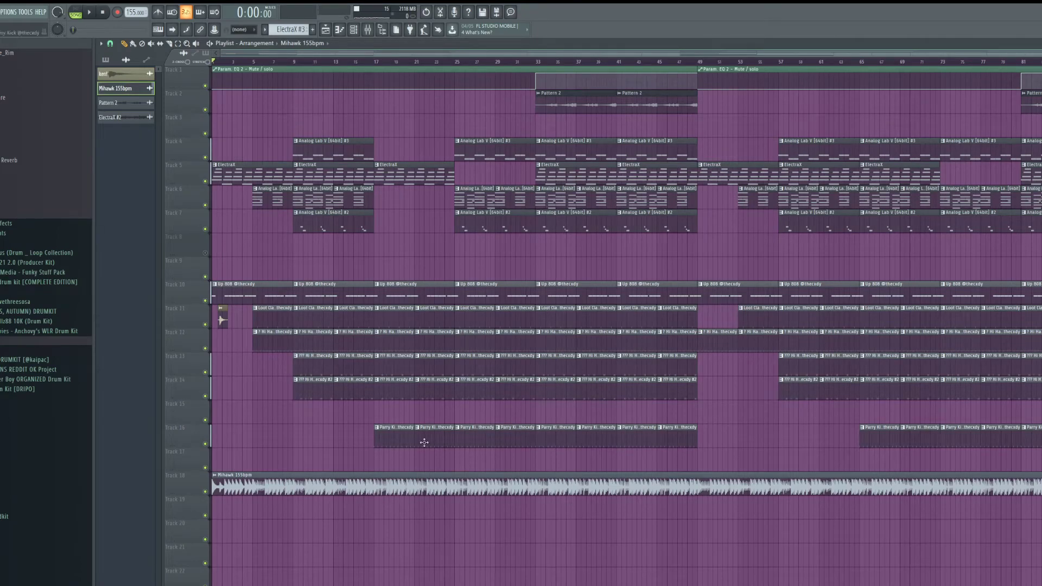
Step: Solo track 18 and play the rendered Mihawk 155bpm clip from the start
{"action": "right_click", "coordinate": [206, 493]}
{"action": "key", "text": "space"}
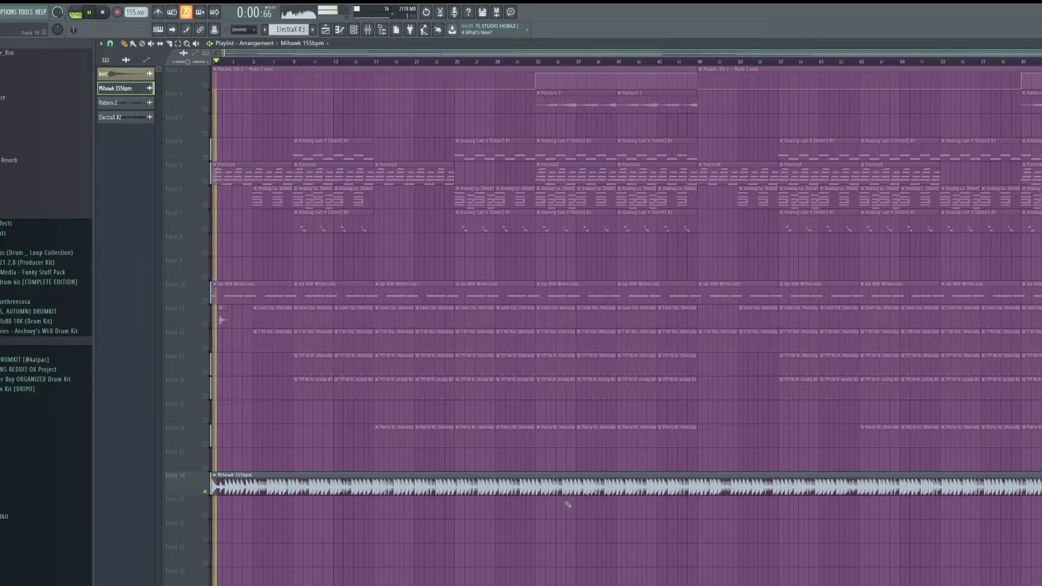
{"action": "scroll", "coordinate": [777, 515], "scroll_direction": "down", "scroll_amount": 2}
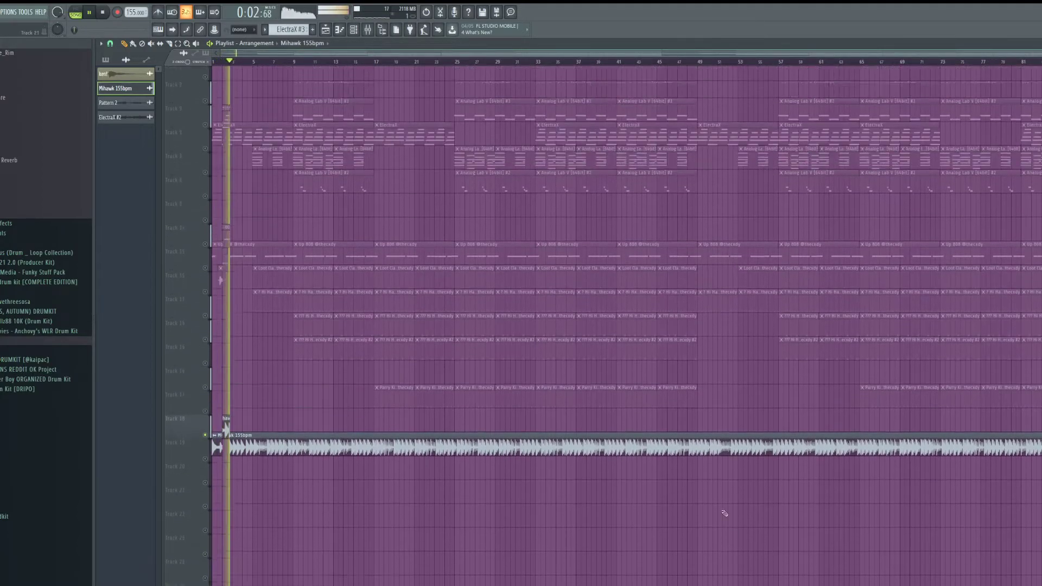
{"action": "scroll", "coordinate": [728, 514], "scroll_direction": "up", "scroll_amount": 2}
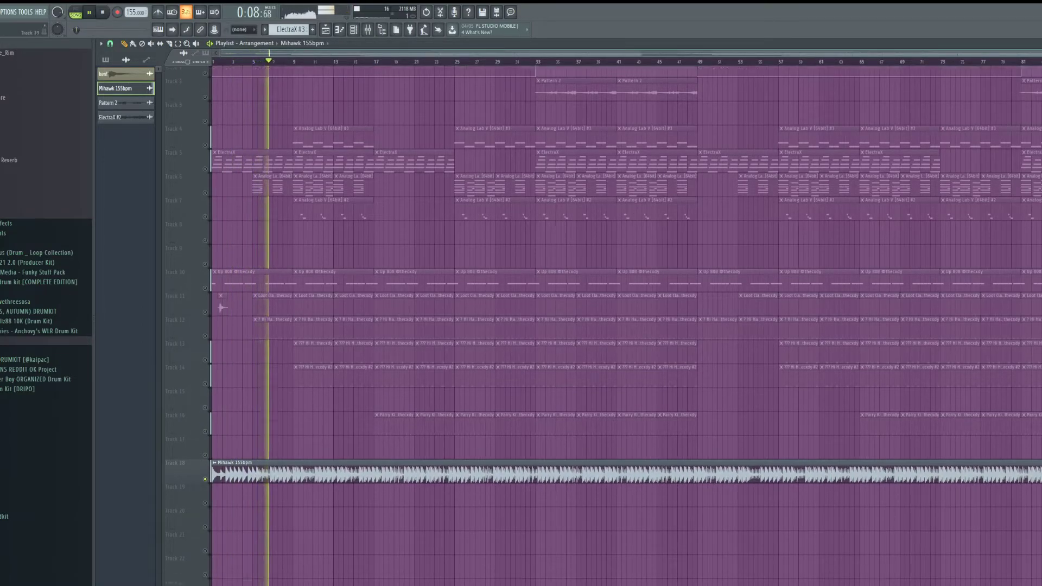
{"action": "scroll", "coordinate": [624, 456], "scroll_direction": "down", "scroll_amount": 3}
{"action": "scroll", "coordinate": [977, 486], "scroll_direction": "down", "scroll_amount": 1}
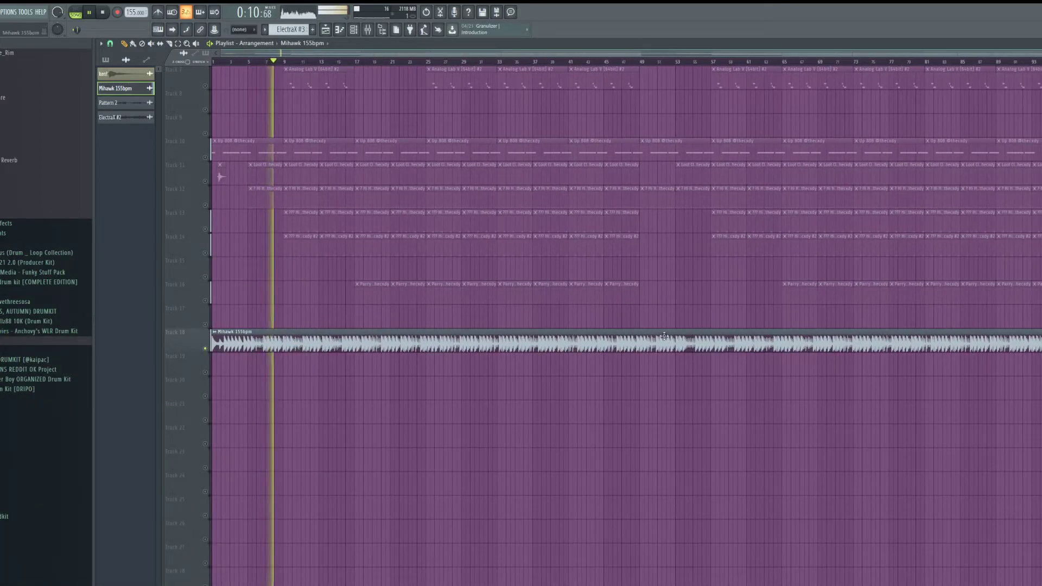
Step: Open the Mihawk 155bpm clip's sample settings and route it to mixer insert 16
{"action": "double_click", "coordinate": [375, 337]}
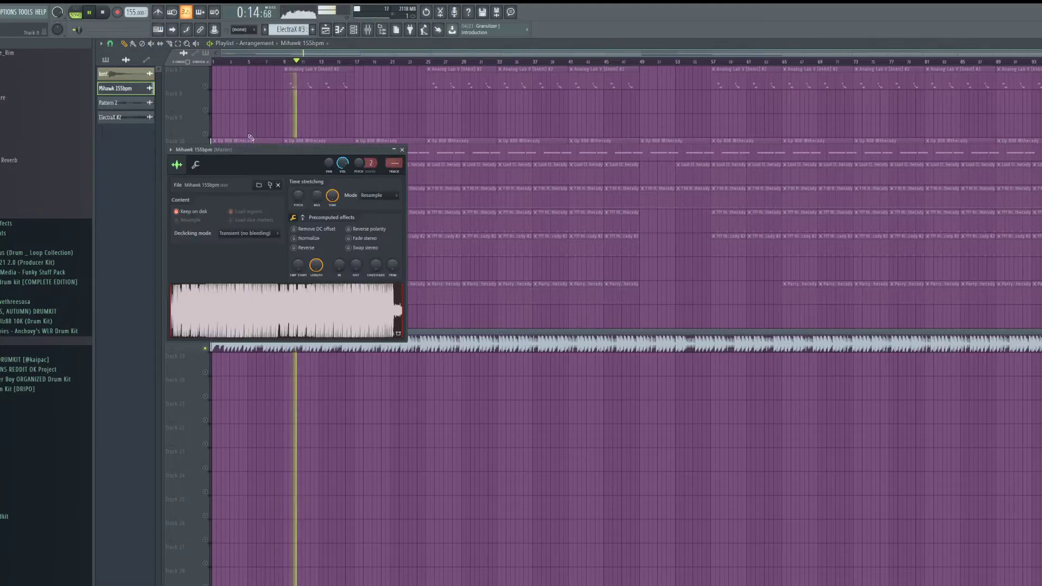
{"action": "left_click", "coordinate": [381, 31]}
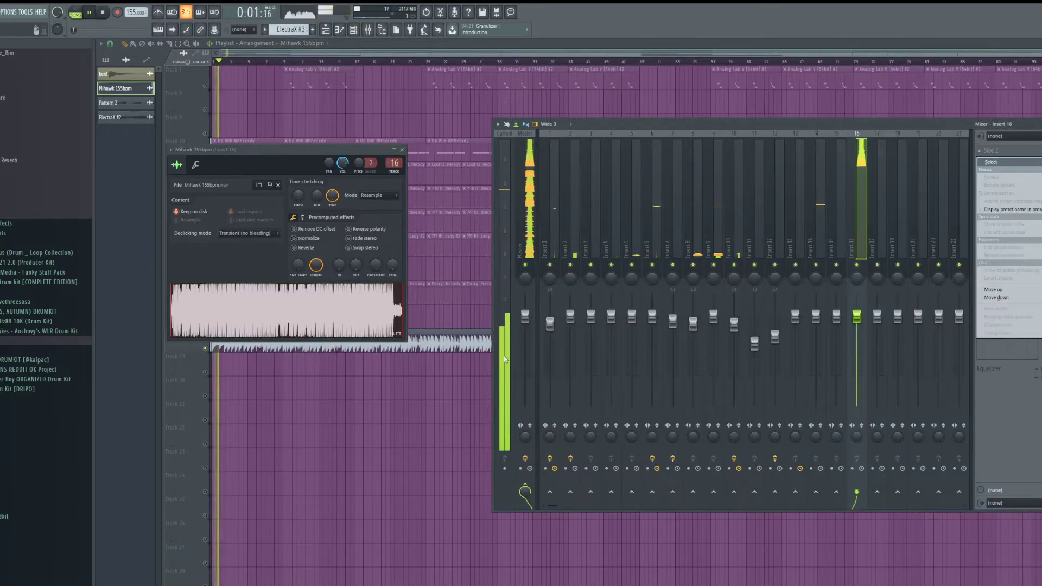
Step: Reopen the Mihawk 155bpm clip's sample settings and set its time stretching mode to Stretch
{"action": "left_click", "coordinate": [461, 344]}
{"action": "left_click", "coordinate": [412, 363]}
{"action": "right_click", "coordinate": [413, 362]}
{"action": "double_click", "coordinate": [410, 337]}
{"action": "left_click", "coordinate": [380, 196]}
{"action": "left_click", "coordinate": [380, 204]}
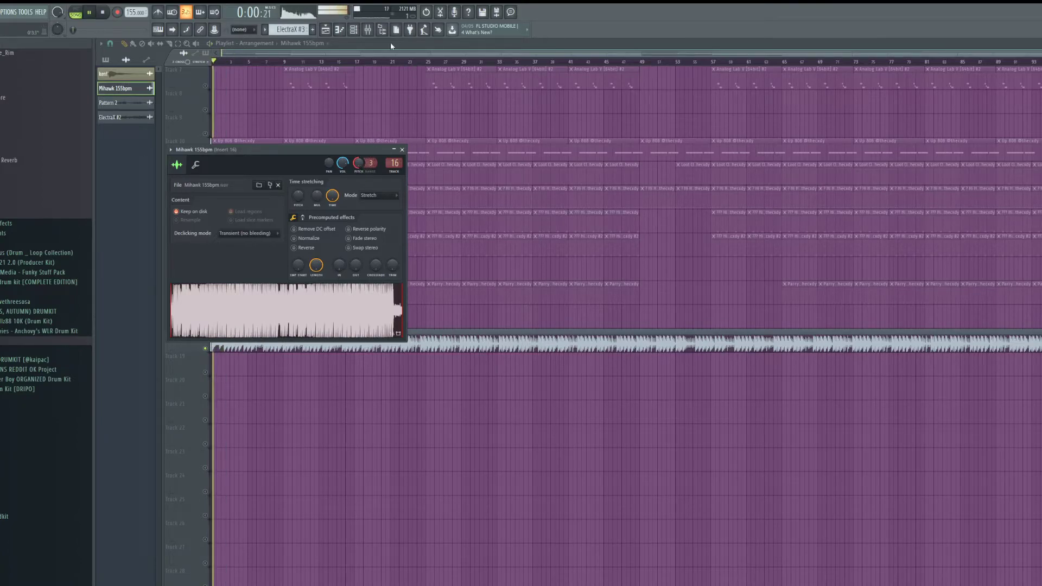
Step: Add Fruity Reeverb 2 and Fruity parametric EQ 2 to mixer insert 16 and shape the EQ curve with reduced highs
{"action": "left_click", "coordinate": [363, 31]}
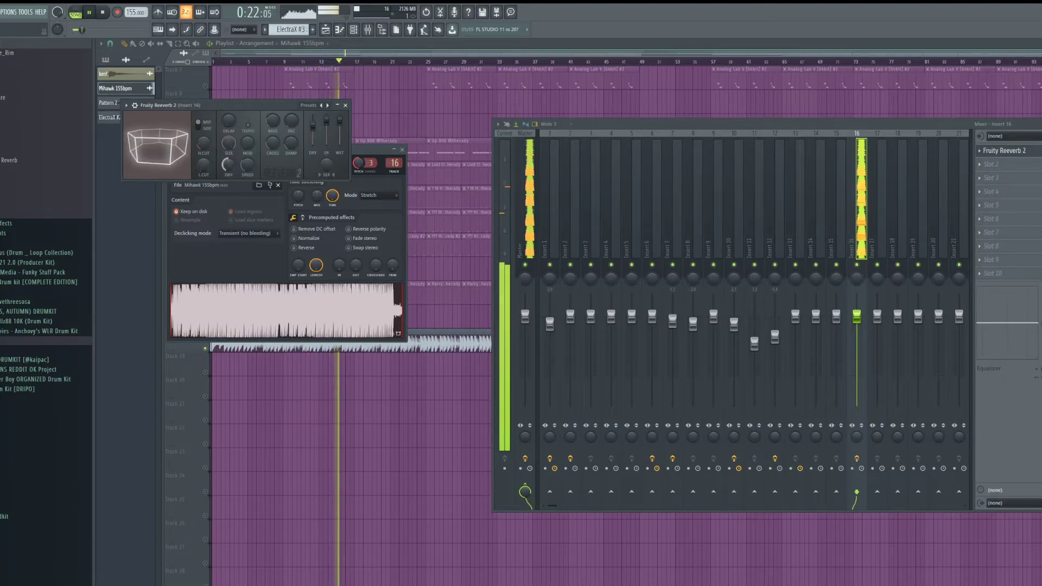
{"action": "left_click", "coordinate": [996, 165]}
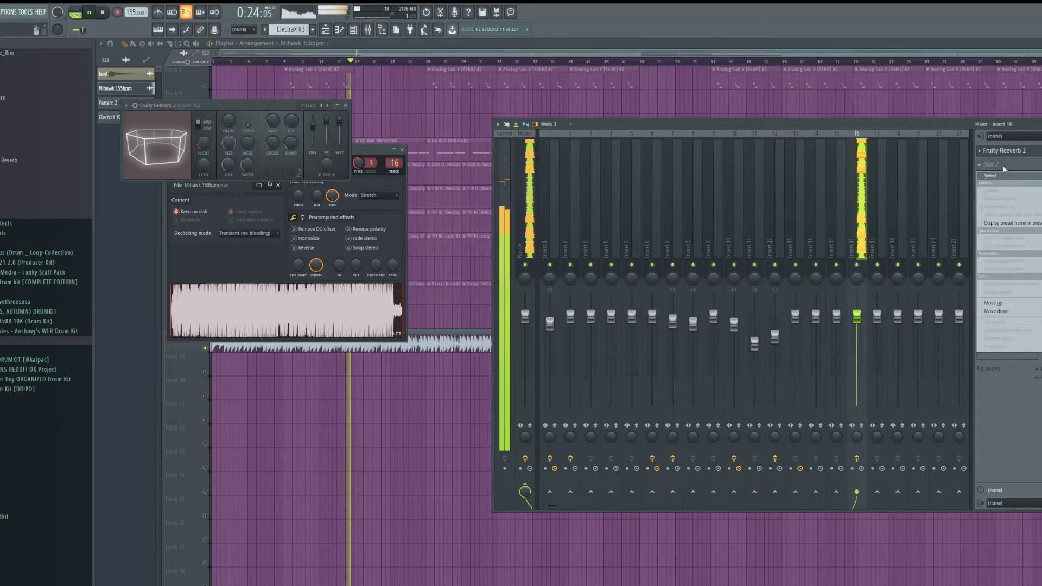
{"action": "left_click", "coordinate": [1040, 188]}
{"action": "left_click_drag", "start_coordinate": [193, 185], "coordinate": [265, 181]}
{"action": "left_click_drag", "start_coordinate": [283, 199], "coordinate": [288, 196]}
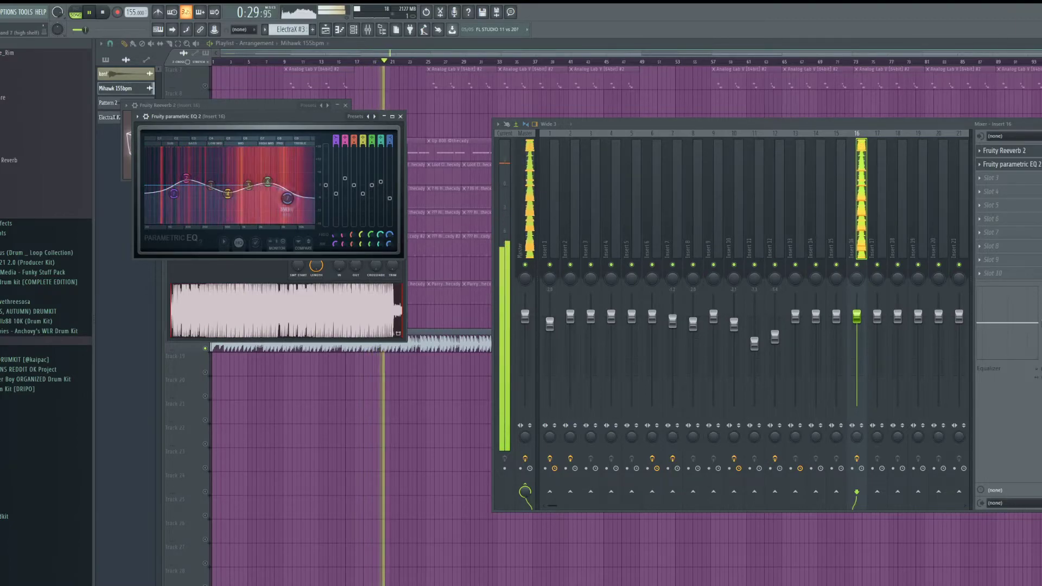
{"action": "key", "text": "F12"}
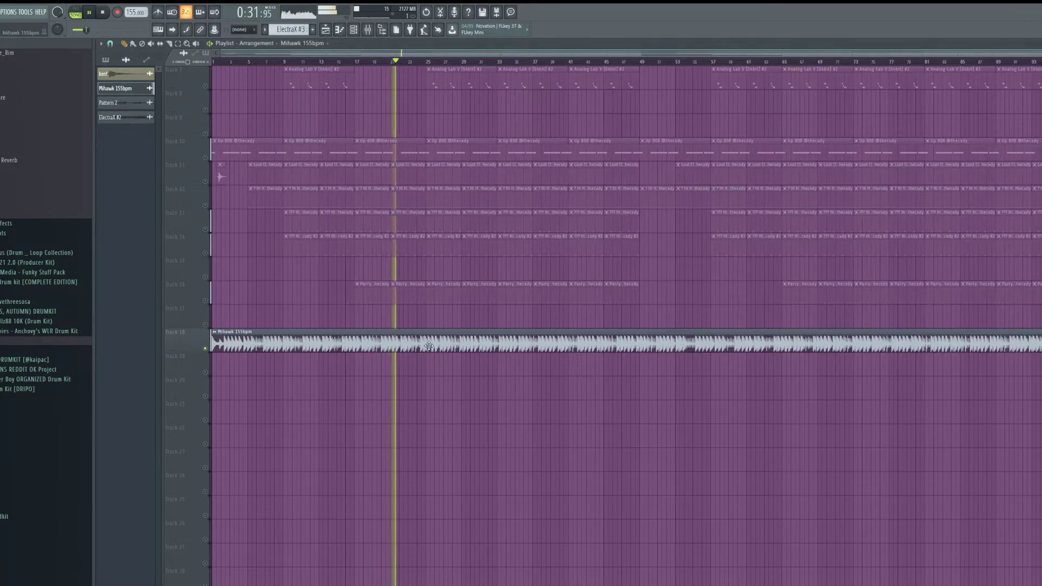
Step: Adjust the pitch setting of the Mihawk 155bpm clip and play it from the start
{"action": "double_click", "coordinate": [293, 341]}
{"action": "right_click", "coordinate": [358, 164]}
{"action": "left_click", "coordinate": [369, 171]}
{"action": "right_click", "coordinate": [534, 455]}
{"action": "key", "text": "space"}
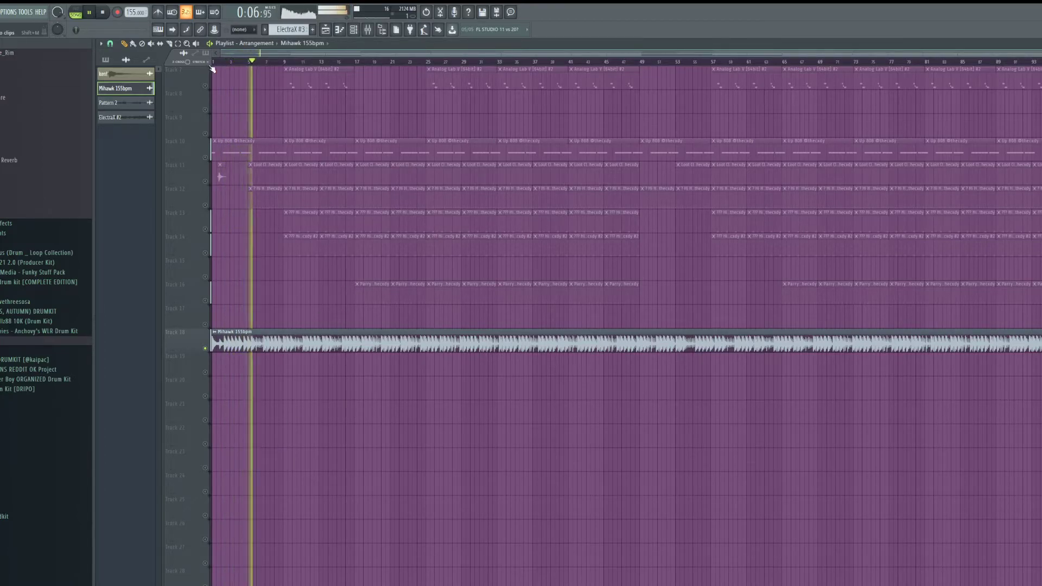
Step: Trim the start of the Mihawk 155bpm clip on track 18 and shorten its end to about bar 7.5
{"action": "scroll", "coordinate": [217, 353], "scroll_direction": "up", "scroll_amount": 6}
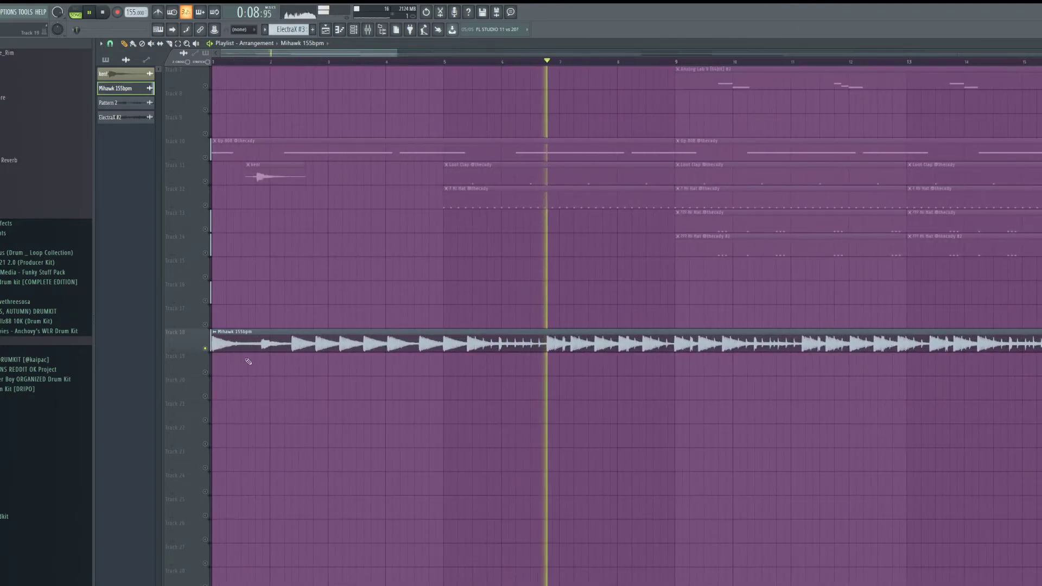
{"action": "left_click_drag", "start_coordinate": [215, 345], "coordinate": [725, 358]}
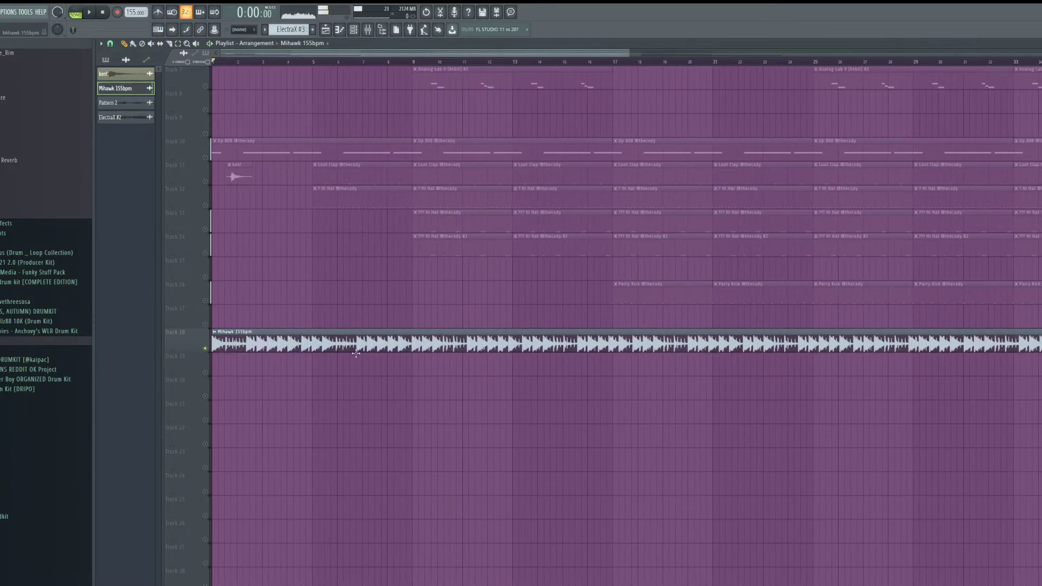
{"action": "scroll", "coordinate": [288, 359], "scroll_direction": "down", "scroll_amount": 4}
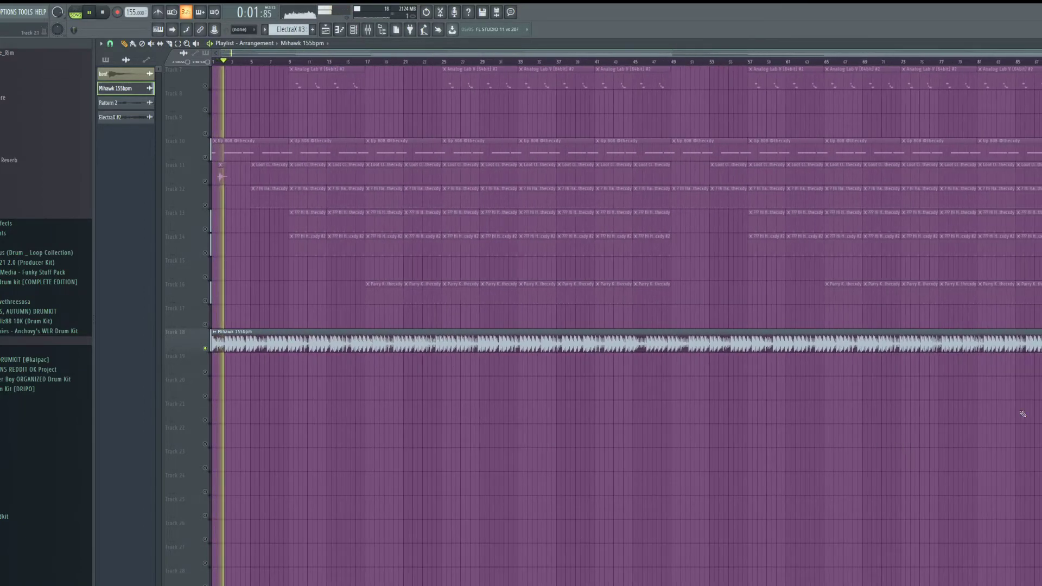
{"action": "left_click_drag", "start_coordinate": [1040, 343], "coordinate": [274, 346]}
{"action": "scroll", "coordinate": [242, 381], "scroll_direction": "up", "scroll_amount": 4}
{"action": "scroll", "coordinate": [256, 379], "scroll_direction": "down", "scroll_amount": 2}
{"action": "scroll", "coordinate": [242, 380], "scroll_direction": "up", "scroll_amount": 3}
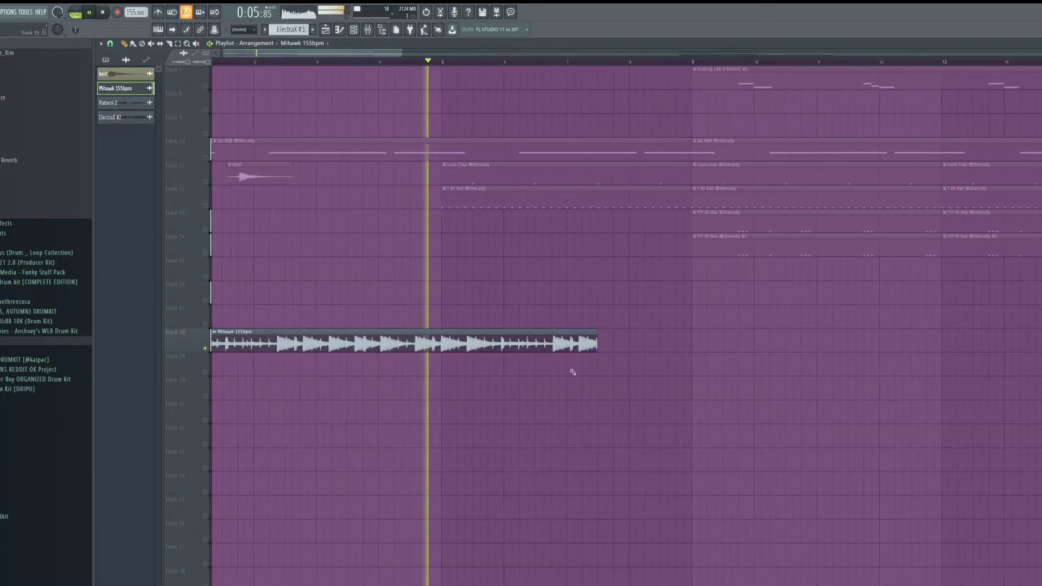
Step: Extend the end of the Mihawk 155bpm clip to about bar 20 and trim its start to about bar 11
{"action": "left_click_drag", "start_coordinate": [605, 349], "coordinate": [1030, 382]}
{"action": "scroll", "coordinate": [1029, 382], "scroll_direction": "down", "scroll_amount": 2}
{"action": "left_click_drag", "start_coordinate": [833, 350], "coordinate": [1034, 353]}
{"action": "left_click_drag", "start_coordinate": [215, 344], "coordinate": [652, 365]}
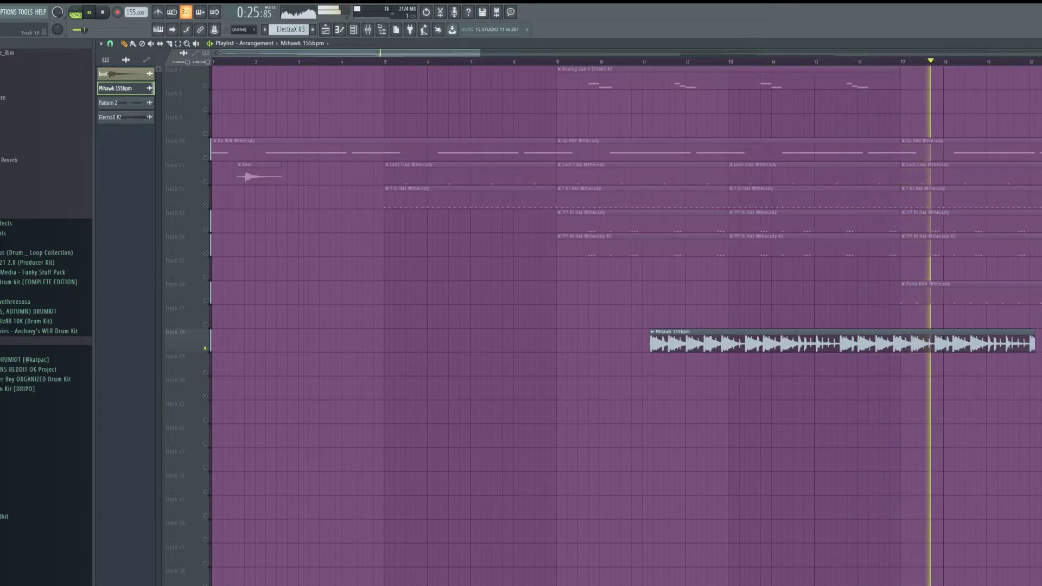
Step: Trim the end of the Mihawk 155bpm clip to about bar 18.5 and move the clip back to bar 1
{"action": "scroll", "coordinate": [1040, 353], "scroll_direction": "up", "scroll_amount": 3}
{"action": "left_click_drag", "start_coordinate": [1030, 347], "coordinate": [911, 347]}
{"action": "scroll", "coordinate": [910, 348], "scroll_direction": "down", "scroll_amount": 4}
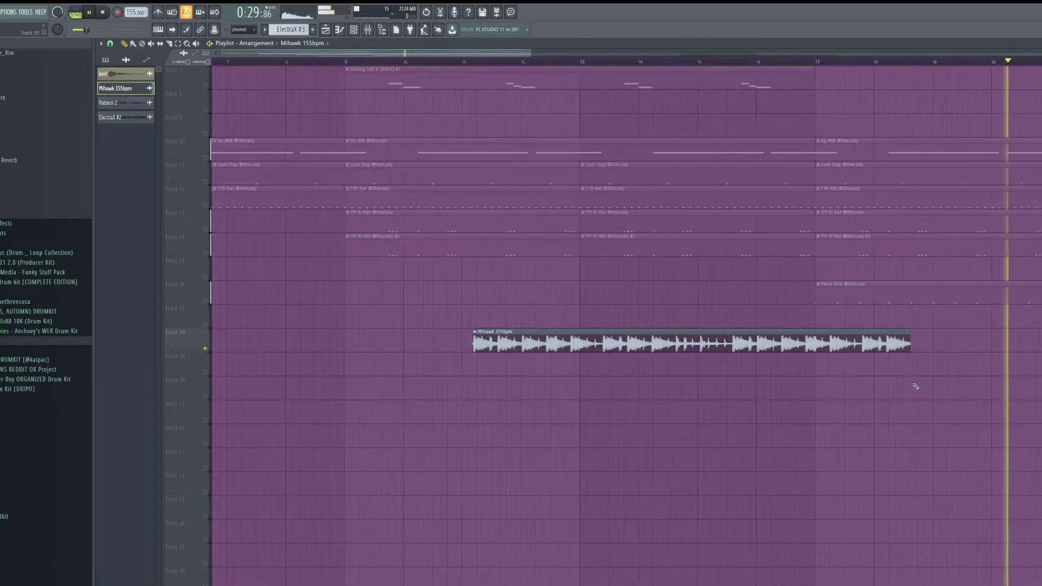
{"action": "key", "text": "space"}
{"action": "left_click_drag", "start_coordinate": [434, 344], "coordinate": [153, 346]}
{"action": "key", "text": "space"}
Step: Try a tighter trim at the start of the Mihawk 155bpm clip while replaying it
{"action": "scroll", "coordinate": [197, 352], "scroll_direction": "up", "scroll_amount": 7}
{"action": "key", "text": "space"}
{"action": "left_click_drag", "start_coordinate": [303, 346], "coordinate": [353, 346]}
{"action": "key", "text": "space"}
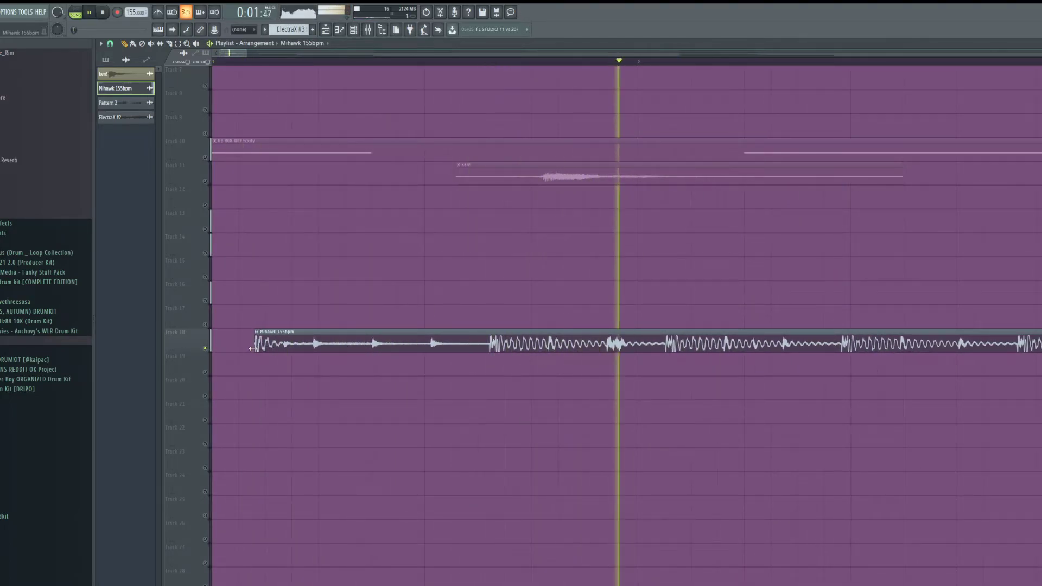
{"action": "key", "text": "space"}
{"action": "key", "text": "ctrl+z"}
{"action": "key", "text": "space"}
Step: Align the start of the Mihawk 155bpm clip with bar 1 and replay its opening
{"action": "scroll", "coordinate": [391, 398], "scroll_direction": "down", "scroll_amount": 3}
{"action": "mouse_move", "coordinate": [216, 347]}
{"action": "left_mouse_down"}
{"action": "mouse_move", "coordinate": [310, 346]}
{"action": "mouse_move", "coordinate": [210, 354]}
{"action": "mouse_move", "coordinate": [313, 349]}
{"action": "mouse_move", "coordinate": [211, 347]}
{"action": "left_mouse_up"}
{"action": "key", "text": "space"}
{"action": "key", "text": "space"}
{"action": "key", "text": "space"}
{"action": "scroll", "coordinate": [191, 359], "scroll_direction": "up", "scroll_amount": 5}
{"action": "key", "text": "space"}
{"action": "key", "text": "space"}
Step: Fine-trim the end of the Mihawk 155bpm clip to just before bar 10 and unsolo track 18
{"action": "scroll", "coordinate": [514, 435], "scroll_direction": "down", "scroll_amount": 6}
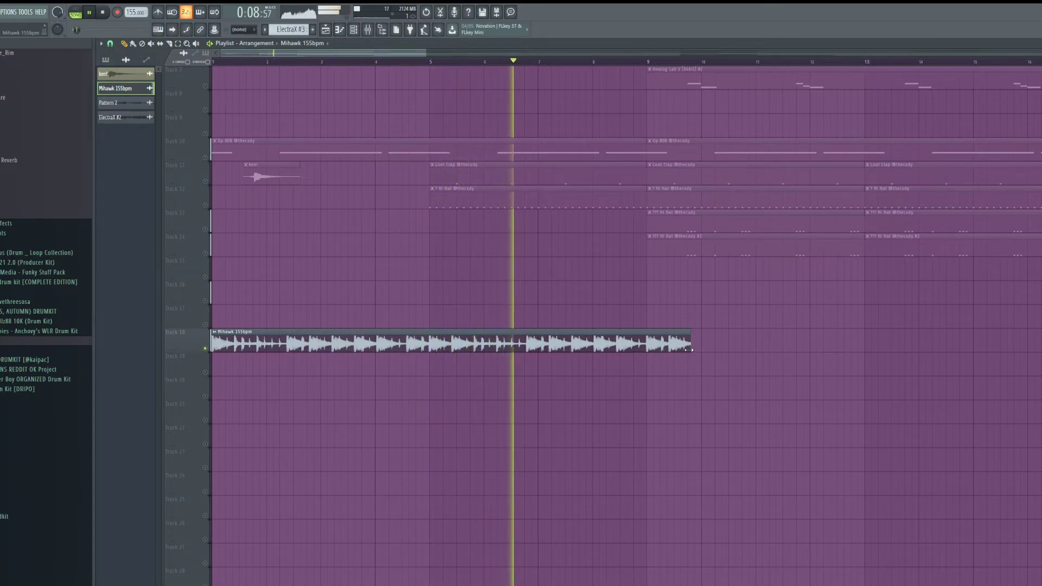
{"action": "scroll", "coordinate": [690, 350], "scroll_direction": "up", "scroll_amount": 5}
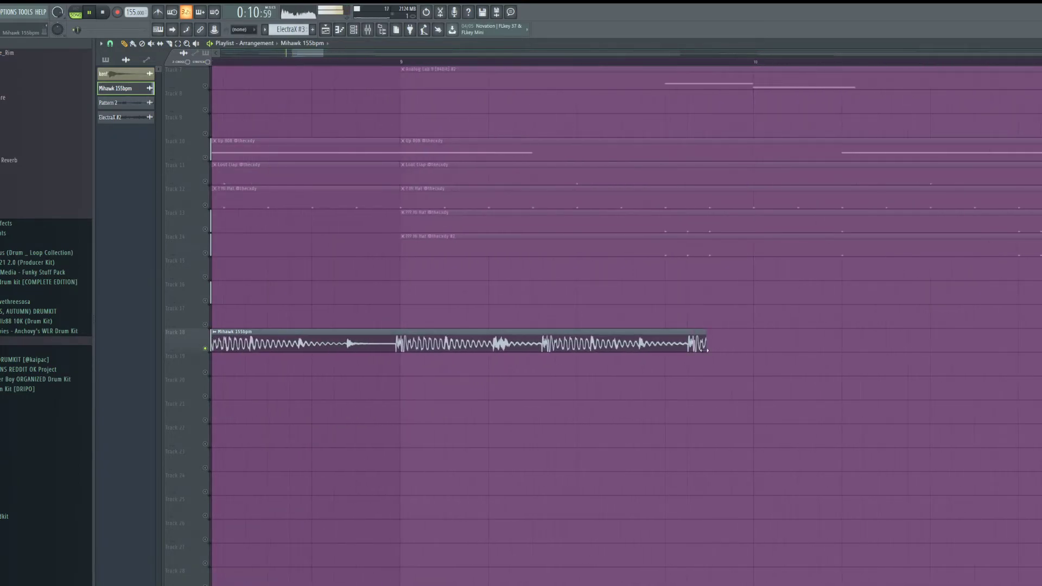
{"action": "scroll", "coordinate": [690, 353], "scroll_direction": "up", "scroll_amount": 3}
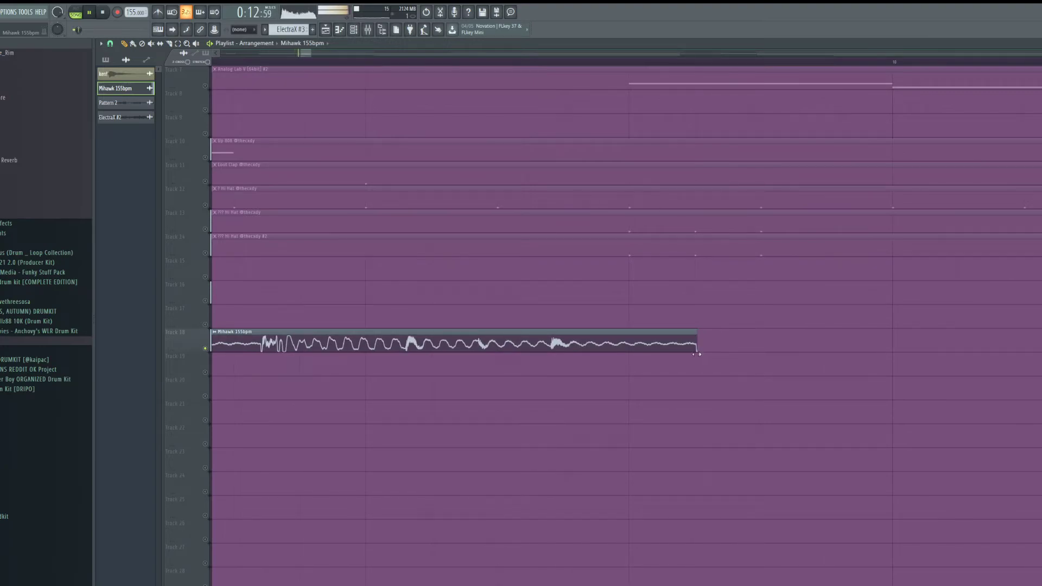
{"action": "scroll", "coordinate": [689, 353], "scroll_direction": "down", "scroll_amount": 10}
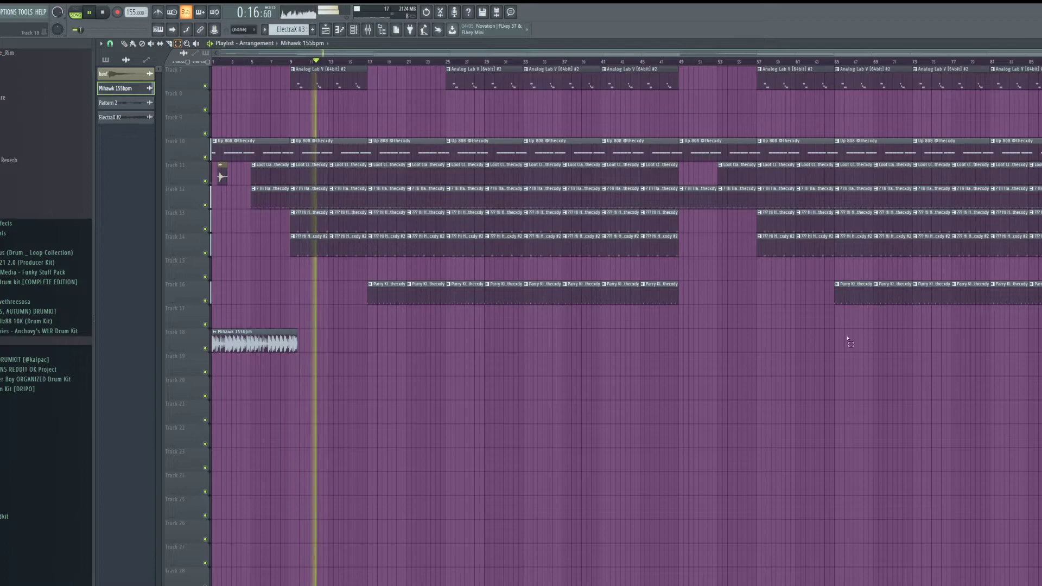
Step: Shift all other arrangement clips to start exactly where the Mihawk 155bpm clip ends, and move that clip to track 2
{"action": "scroll", "coordinate": [790, 334], "scroll_direction": "up", "scroll_amount": 2}
{"action": "left_click_drag", "start_coordinate": [1037, 445], "coordinate": [204, 70]}
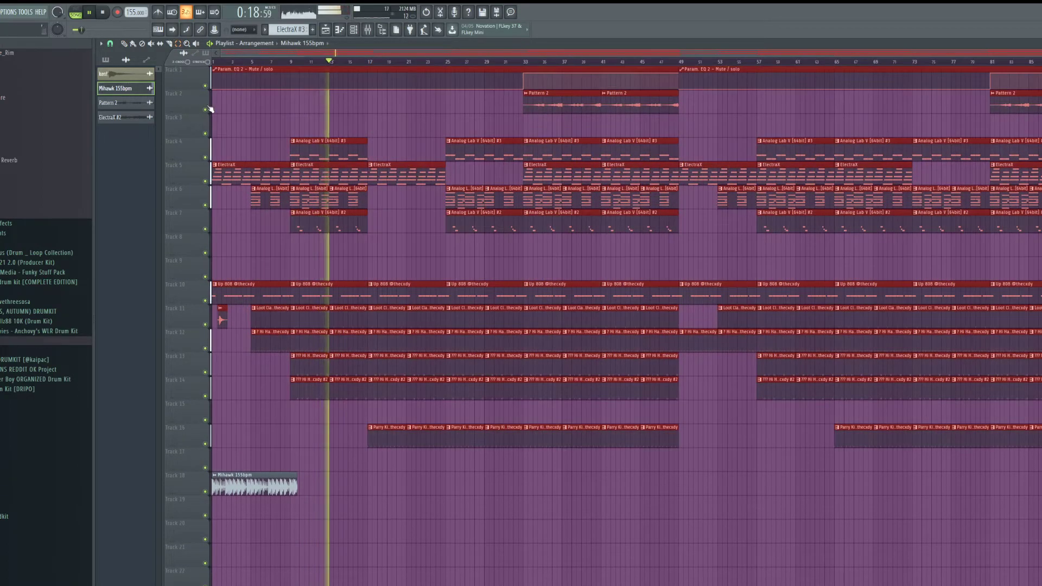
{"action": "scroll", "coordinate": [235, 293], "scroll_direction": "up", "scroll_amount": 5}
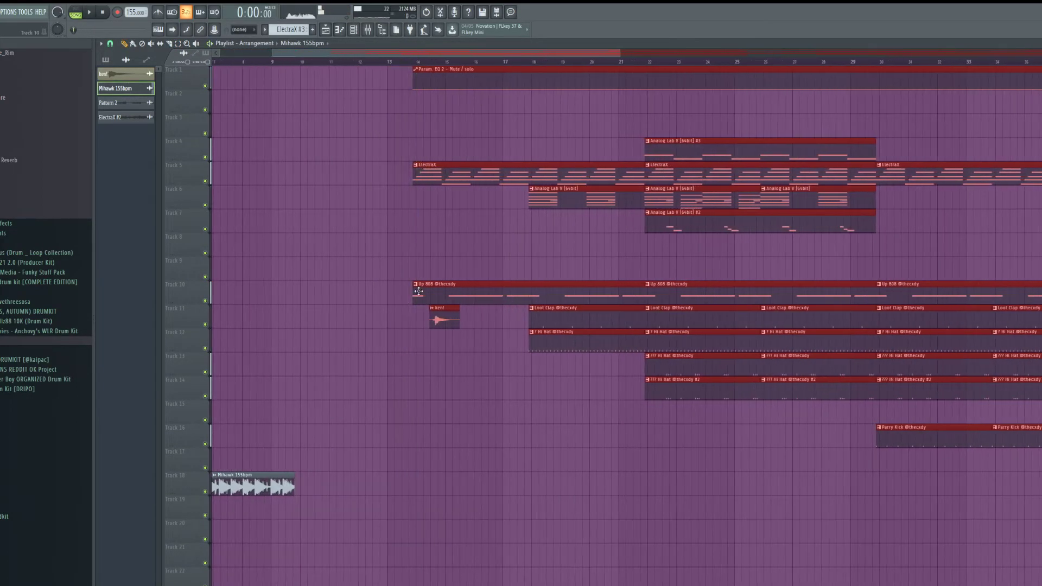
{"action": "scroll", "coordinate": [270, 297], "scroll_direction": "up", "scroll_amount": 4}
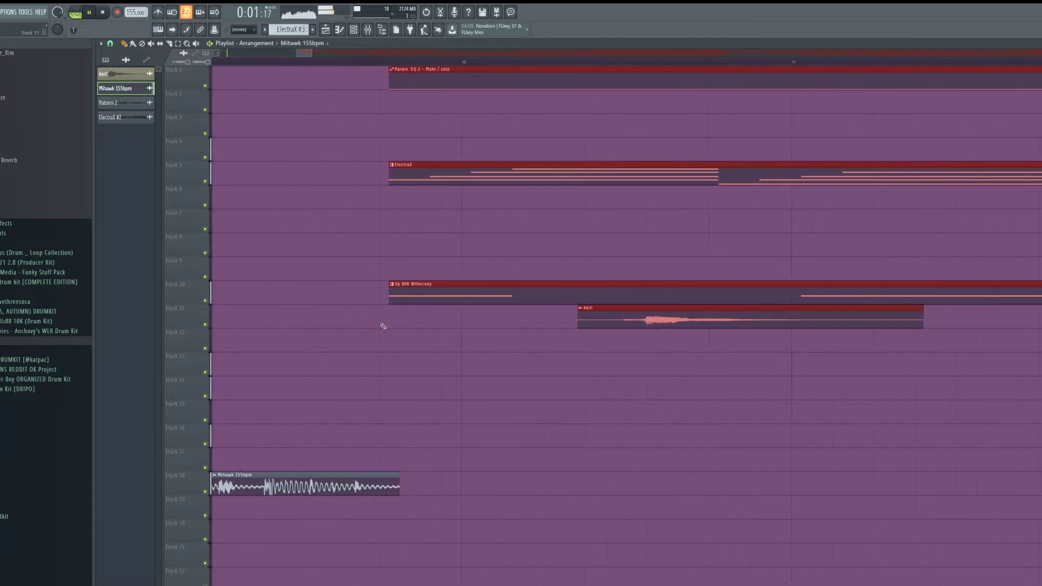
{"action": "scroll", "coordinate": [516, 397], "scroll_direction": "down", "scroll_amount": 8}
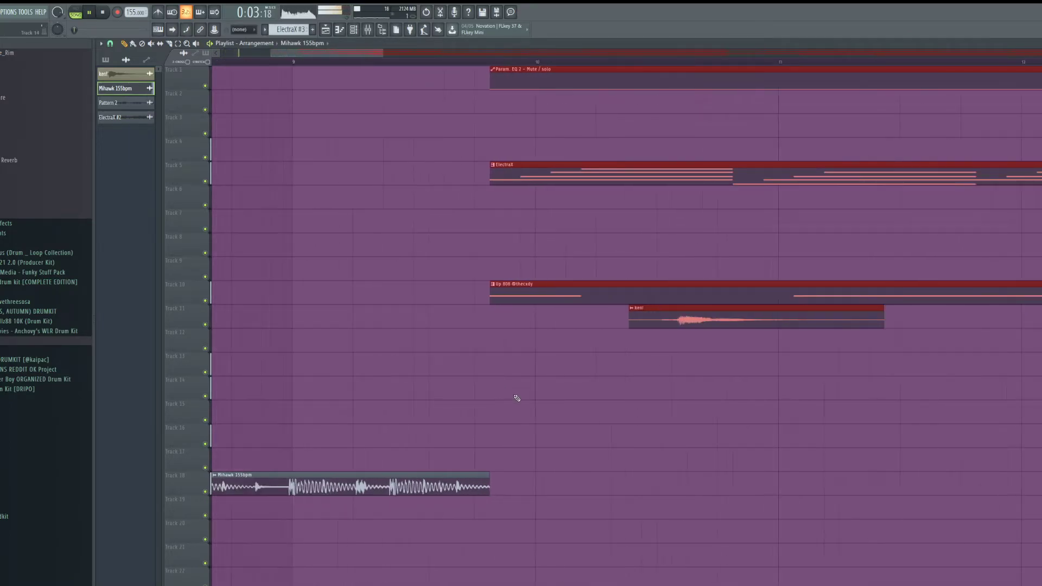
{"action": "left_click_drag", "start_coordinate": [256, 489], "coordinate": [239, 103]}
{"action": "scroll", "coordinate": [272, 82], "scroll_direction": "down", "scroll_amount": 1}
Step: Lower the highest band of Fruity parametric EQ 2 on mixer insert 16 further and return to the playlist
{"action": "left_click", "coordinate": [368, 29]}
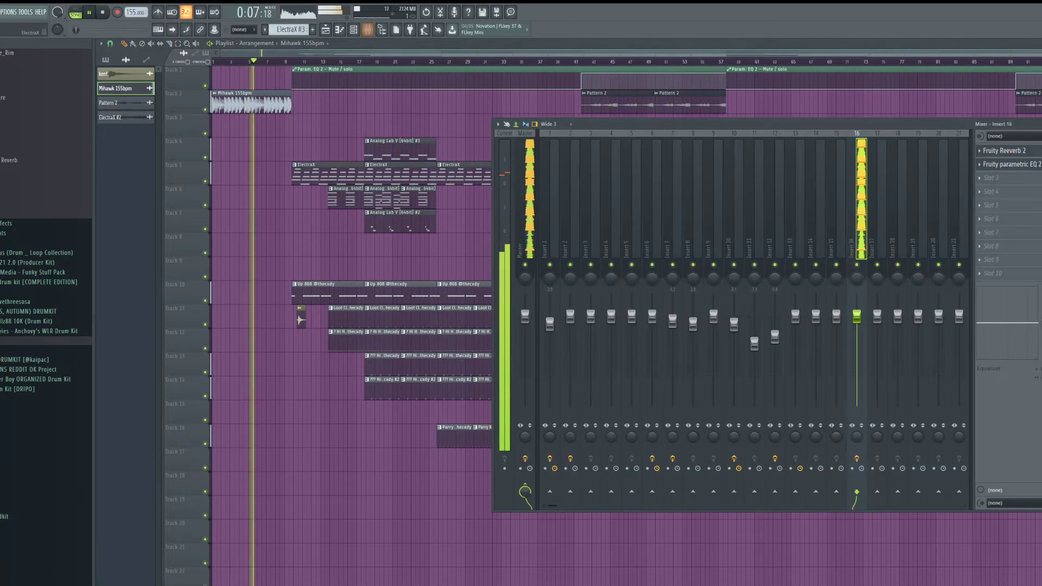
{"action": "left_click", "coordinate": [1007, 164]}
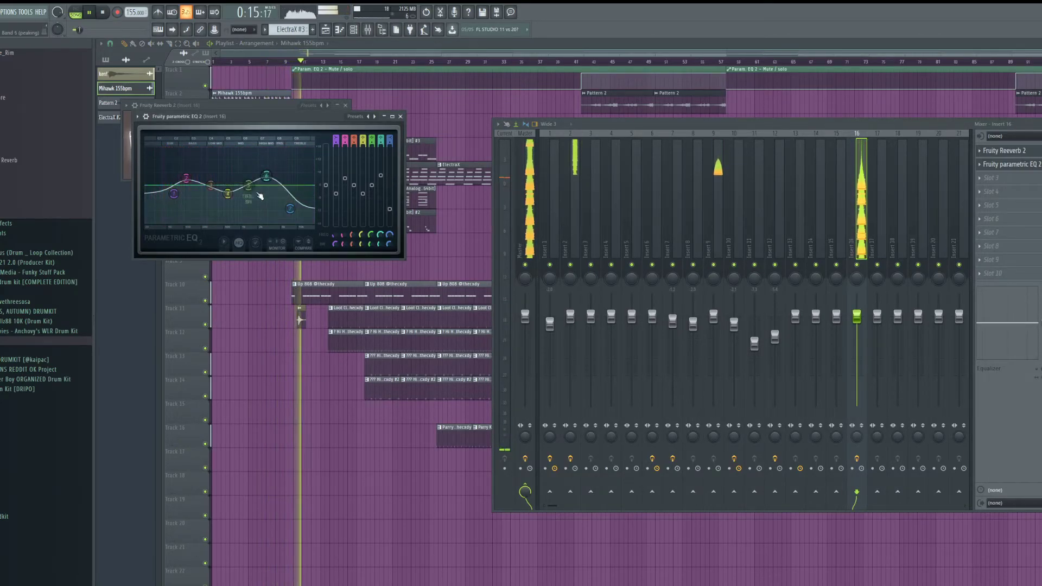
{"action": "right_click", "coordinate": [314, 474]}
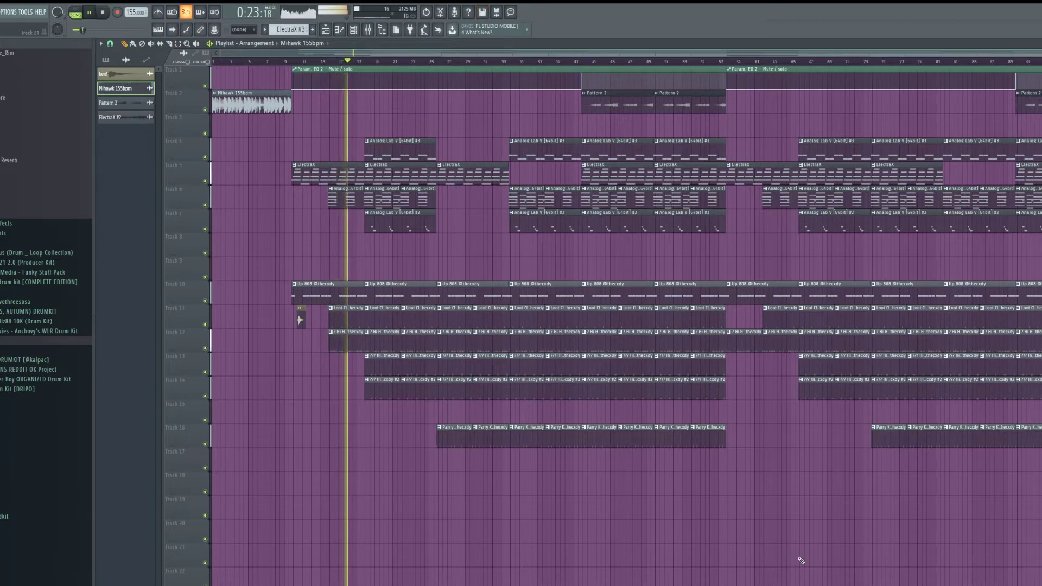
Step: Open the track 12 hi-hat pattern in the piano roll and delete its notes from bar 5 onward
{"action": "double_click", "coordinate": [400, 343]}
{"action": "scroll", "coordinate": [644, 458], "scroll_direction": "left", "scroll_amount": 3}
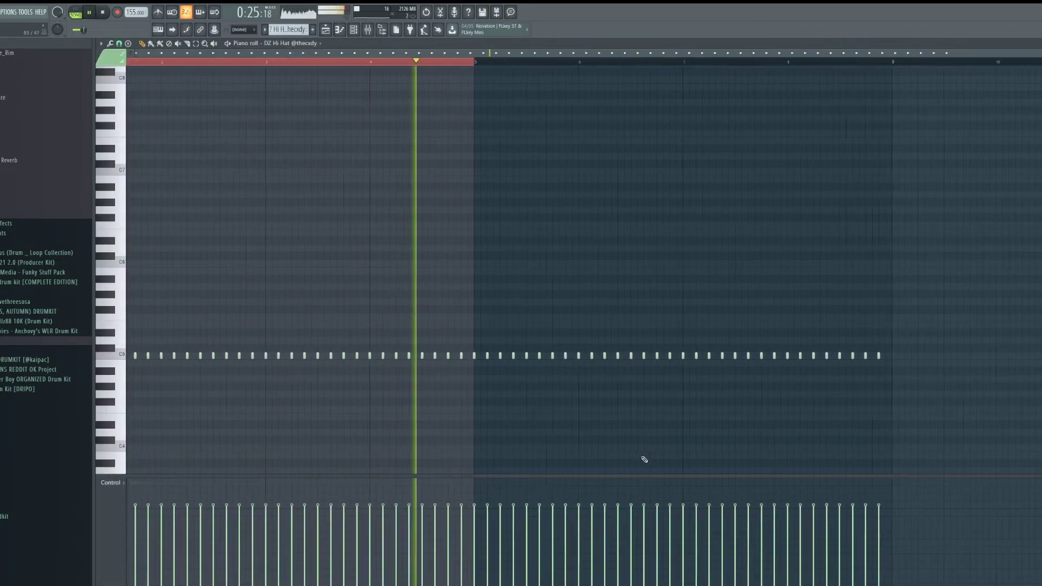
{"action": "scroll", "coordinate": [142, 379], "scroll_direction": "up", "scroll_amount": 2}
{"action": "scroll", "coordinate": [561, 375], "scroll_direction": "down", "scroll_amount": 2}
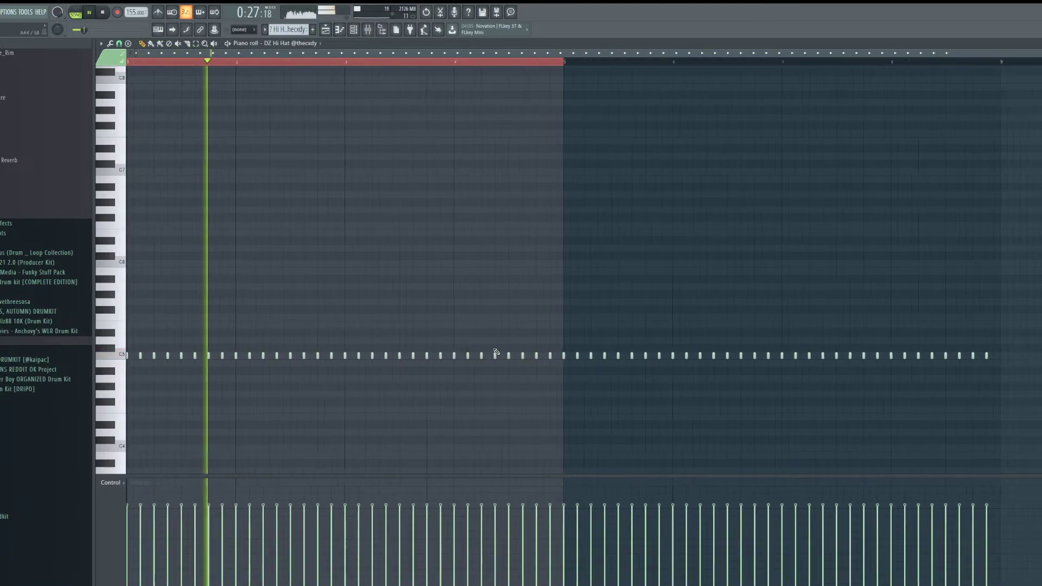
{"action": "left_click_drag", "start_coordinate": [1034, 352], "coordinate": [543, 367]}
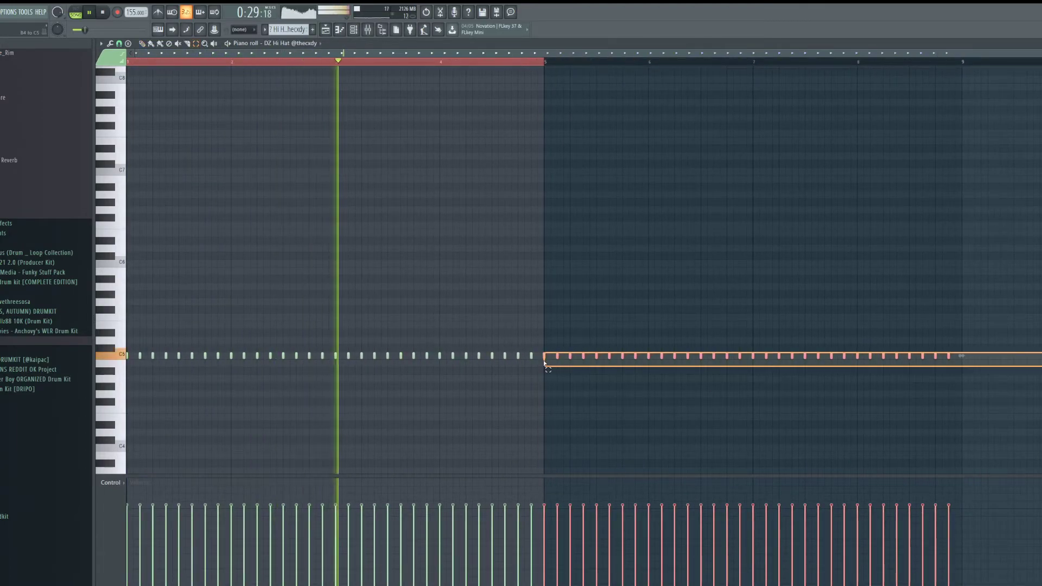
{"action": "key", "text": "Delete"}
{"action": "scroll", "coordinate": [376, 403], "scroll_direction": "up", "scroll_amount": 2}
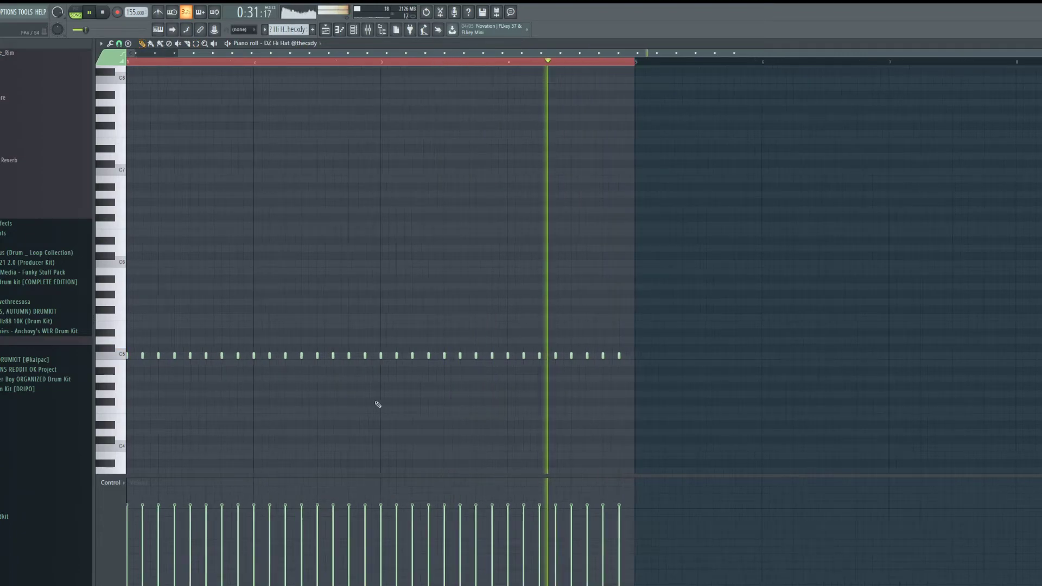
Step: Set the piano roll snap to 1/4 step and add an extra hi-hat hit just after beat 4 in bars 1 and 3
{"action": "left_click", "coordinate": [119, 43]}
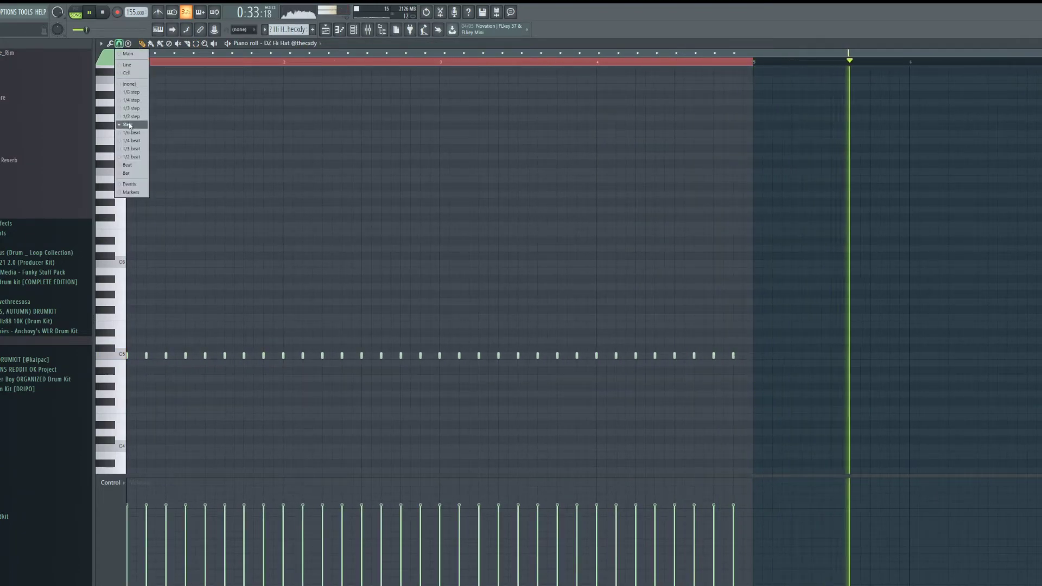
{"action": "left_click", "coordinate": [128, 100]}
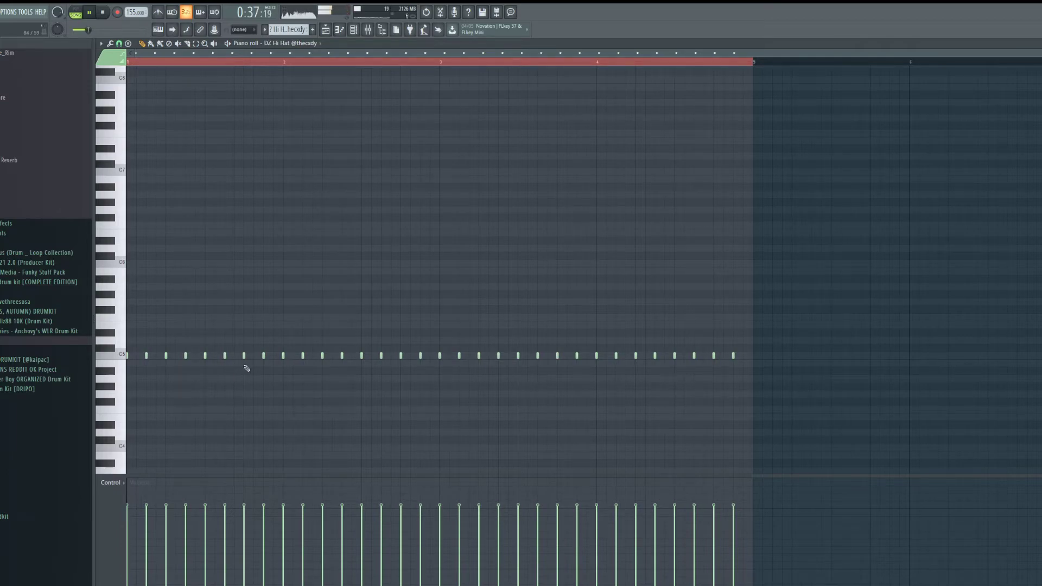
{"action": "left_click", "coordinate": [254, 356]}
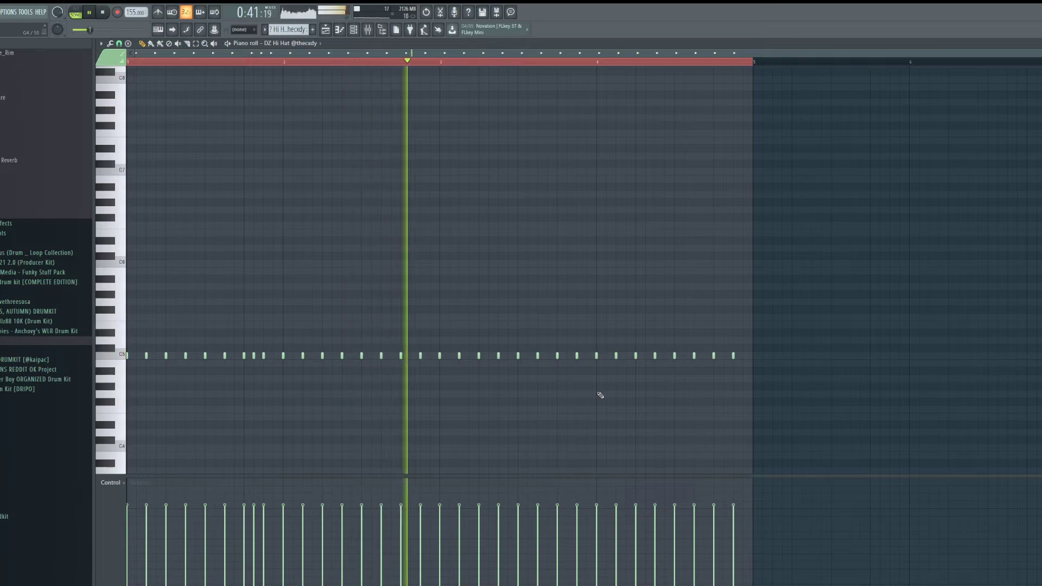
{"action": "left_click", "coordinate": [567, 356]}
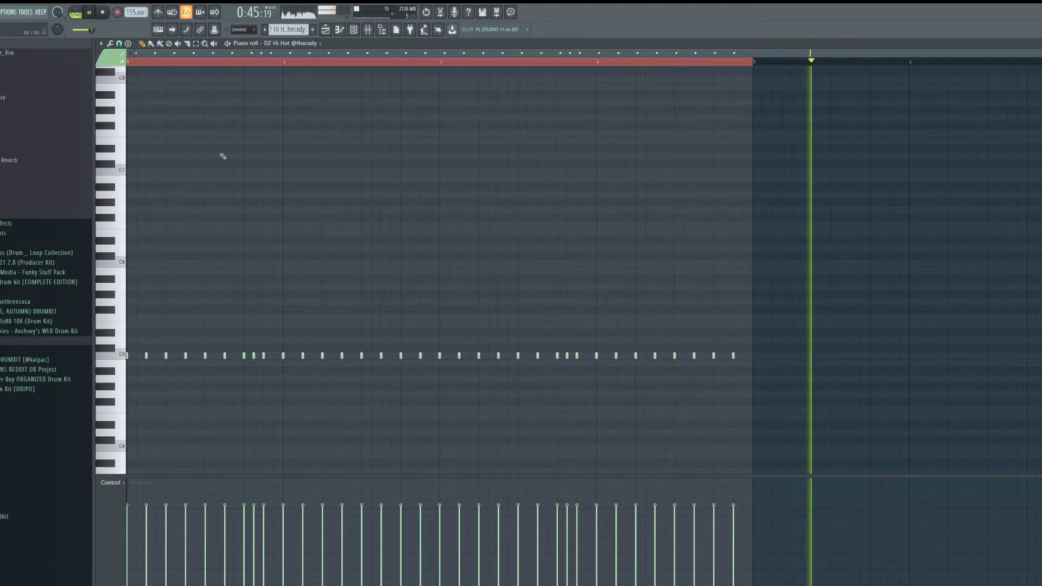
Step: Set the piano roll snap to 1/3 step and add two quieter triplet hi-hat hits early in bar 2
{"action": "left_click", "coordinate": [119, 44]}
{"action": "left_click", "coordinate": [137, 108]}
{"action": "key", "text": "space"}
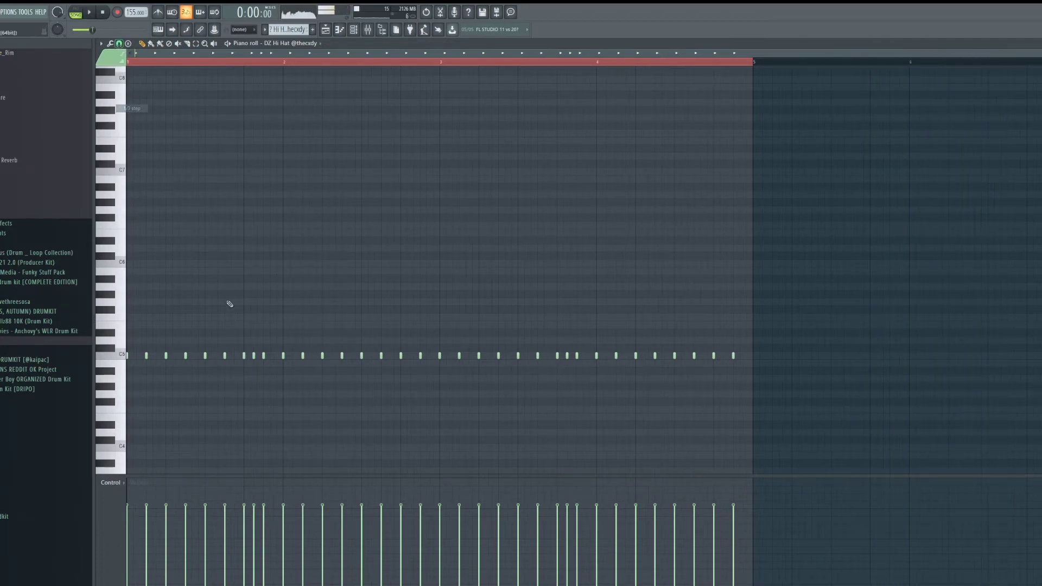
{"action": "key", "text": "space"}
{"action": "scroll", "coordinate": [333, 406], "scroll_direction": "up", "scroll_amount": 6, "text": "ctrl"}
{"action": "left_click", "coordinate": [311, 358]}
{"action": "scroll", "coordinate": [380, 397], "scroll_direction": "down", "scroll_amount": 5, "text": "ctrl"}
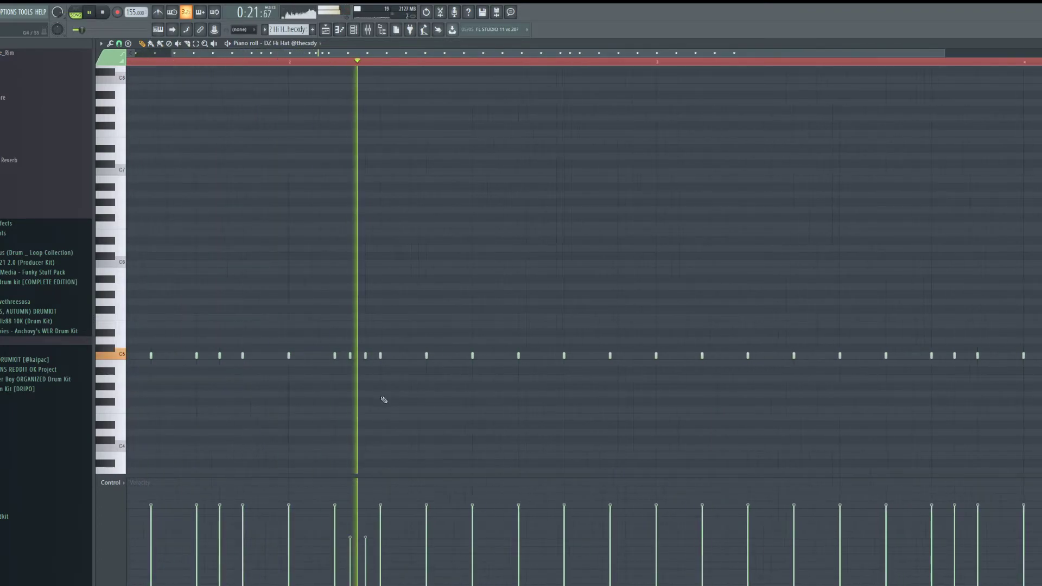
{"action": "scroll", "coordinate": [385, 395], "scroll_direction": "up", "scroll_amount": 3, "text": "ctrl"}
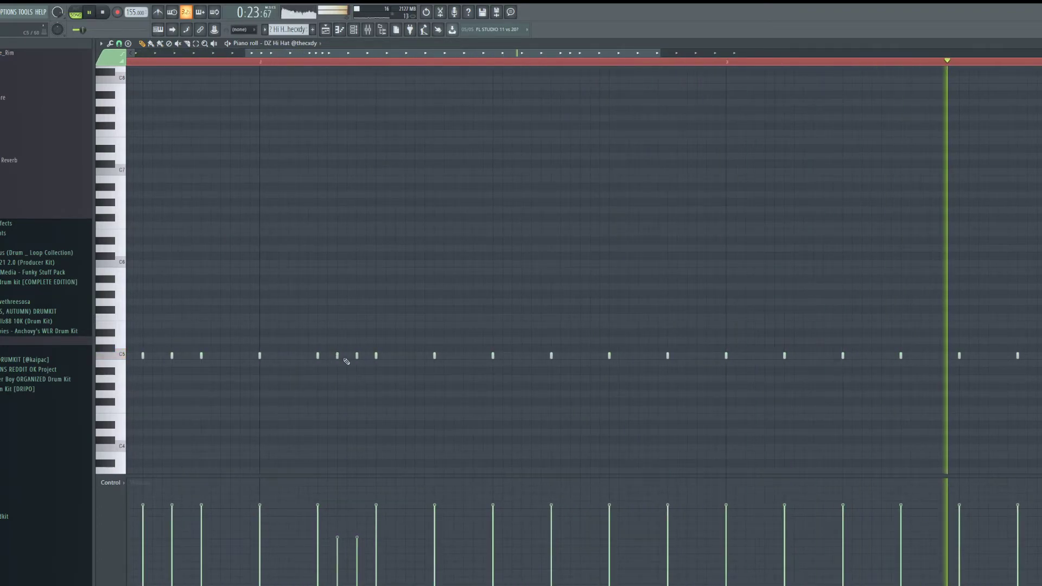
{"action": "scroll", "coordinate": [724, 407], "scroll_direction": "down", "scroll_amount": 3}
{"action": "scroll", "coordinate": [763, 398], "scroll_direction": "up", "scroll_amount": 2}
{"action": "scroll", "coordinate": [650, 380], "scroll_direction": "up", "scroll_amount": 2}
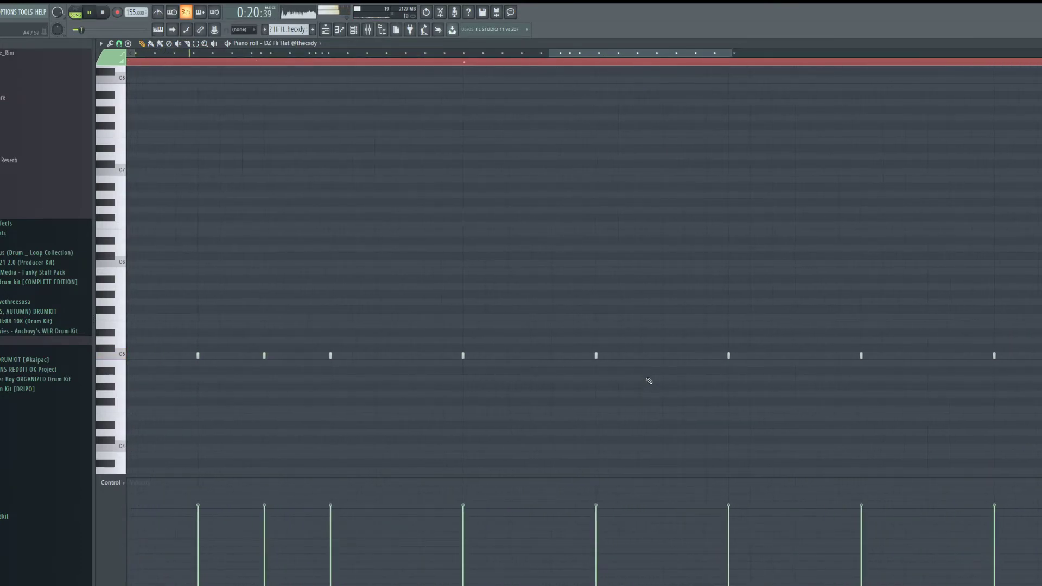
Step: Return to the playlist and delete the track 12 hi-hat clip that starts just before bar 22
{"action": "scroll", "coordinate": [672, 419], "scroll_direction": "down", "scroll_amount": 3}
{"action": "scroll", "coordinate": [510, 414], "scroll_direction": "up", "scroll_amount": 1}
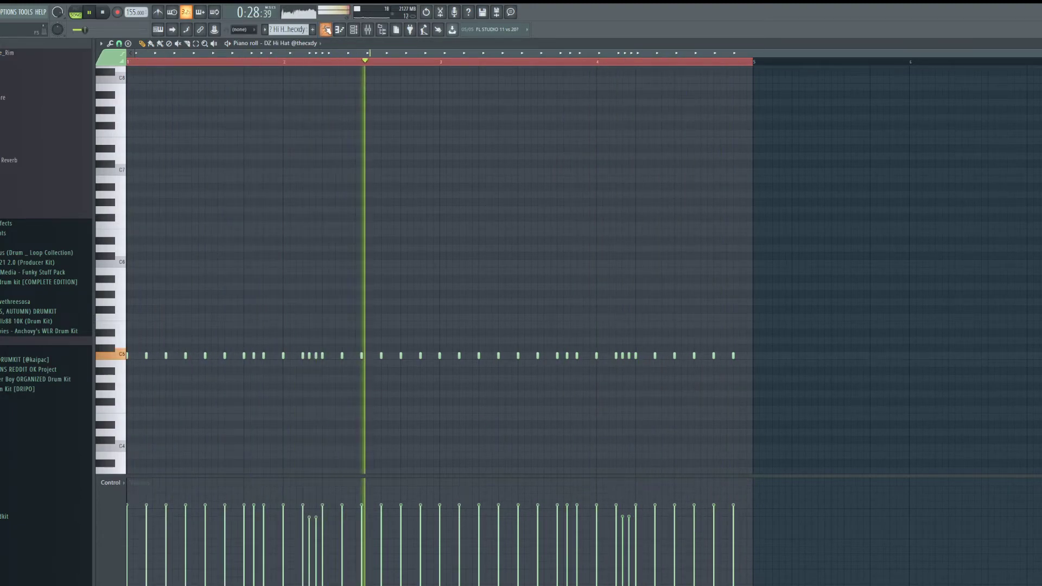
{"action": "key", "text": "F5"}
{"action": "scroll", "coordinate": [404, 491], "scroll_direction": "up", "scroll_amount": 5}
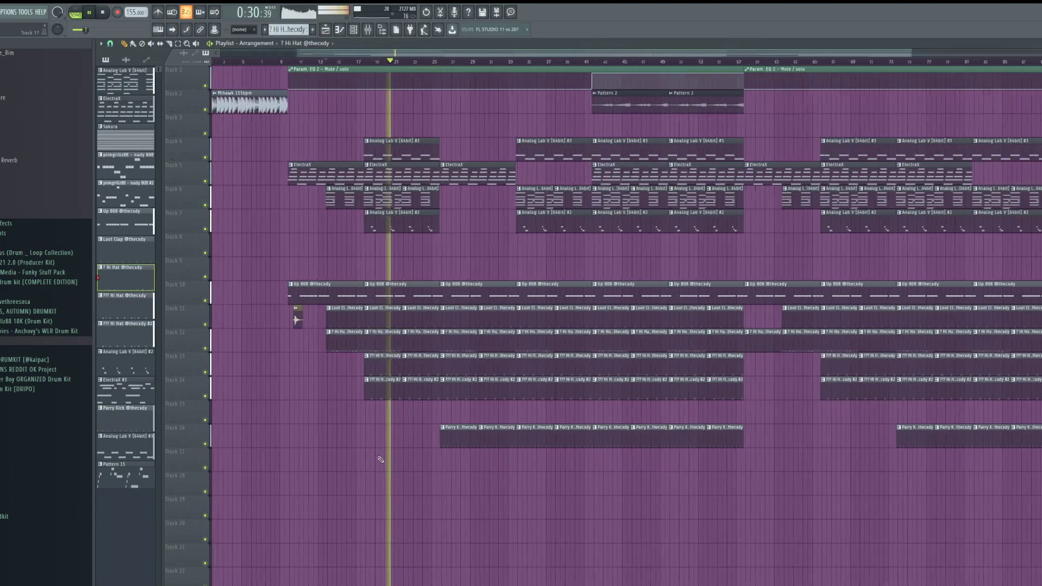
{"action": "right_click", "coordinate": [457, 336]}
{"action": "scroll", "coordinate": [458, 336], "scroll_direction": "up", "scroll_amount": 4}
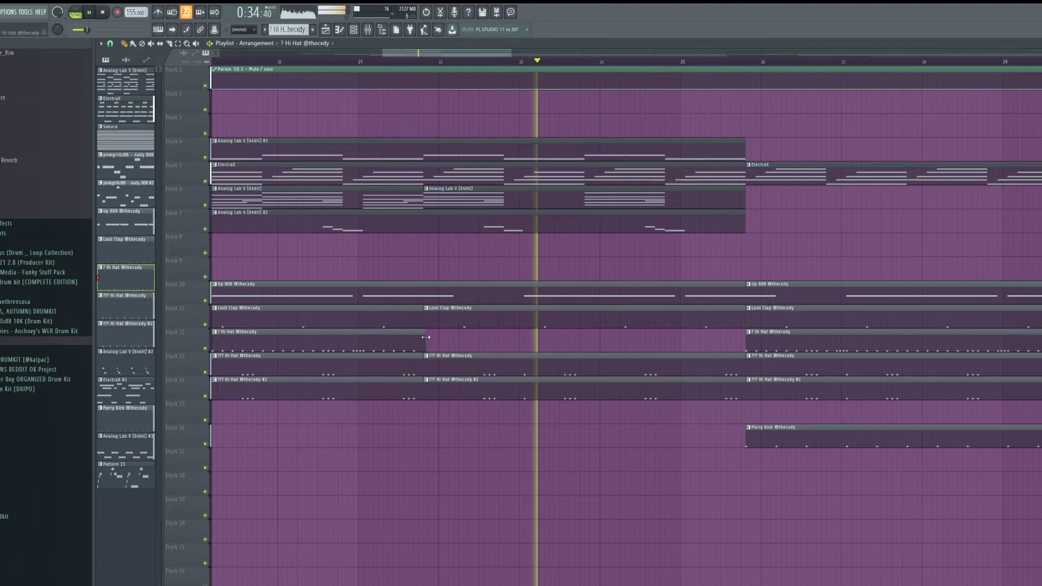
{"action": "scroll", "coordinate": [461, 344], "scroll_direction": "down", "scroll_amount": 3}
{"action": "scroll", "coordinate": [519, 350], "scroll_direction": "down", "scroll_amount": 2}
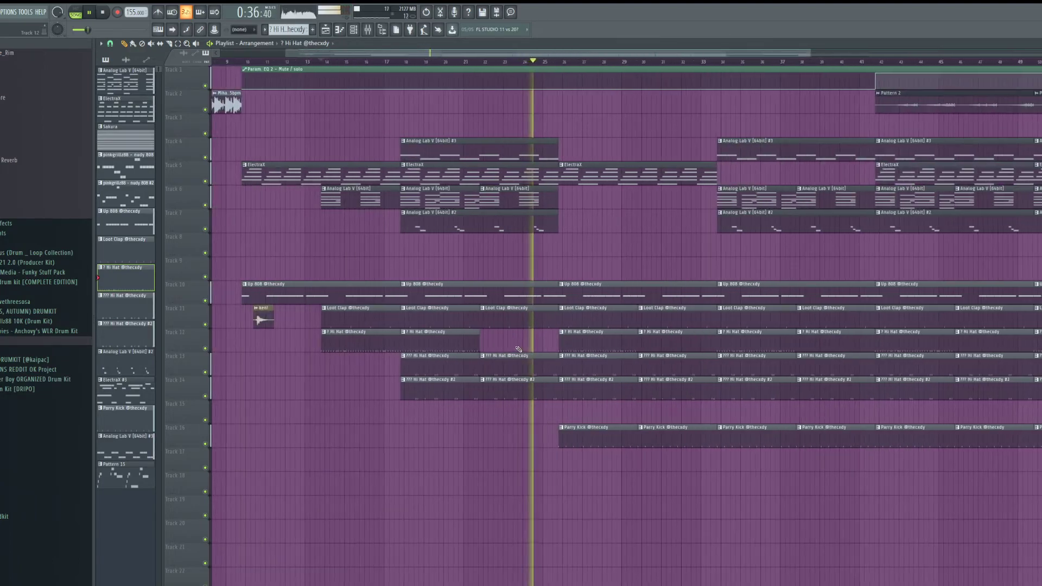
{"action": "scroll", "coordinate": [505, 506], "scroll_direction": "down", "scroll_amount": 1}
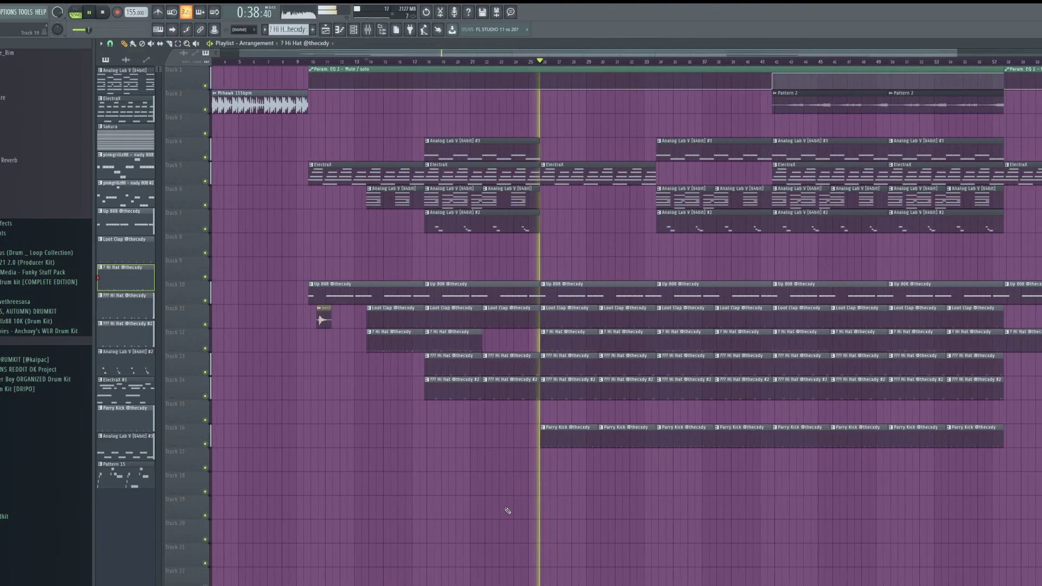
Step: Delete the track 12 hi-hat clip starting just before bar 30 and place a new copy in the gap
{"action": "scroll", "coordinate": [558, 508], "scroll_direction": "up", "scroll_amount": 3}
{"action": "scroll", "coordinate": [497, 498], "scroll_direction": "down", "scroll_amount": 3}
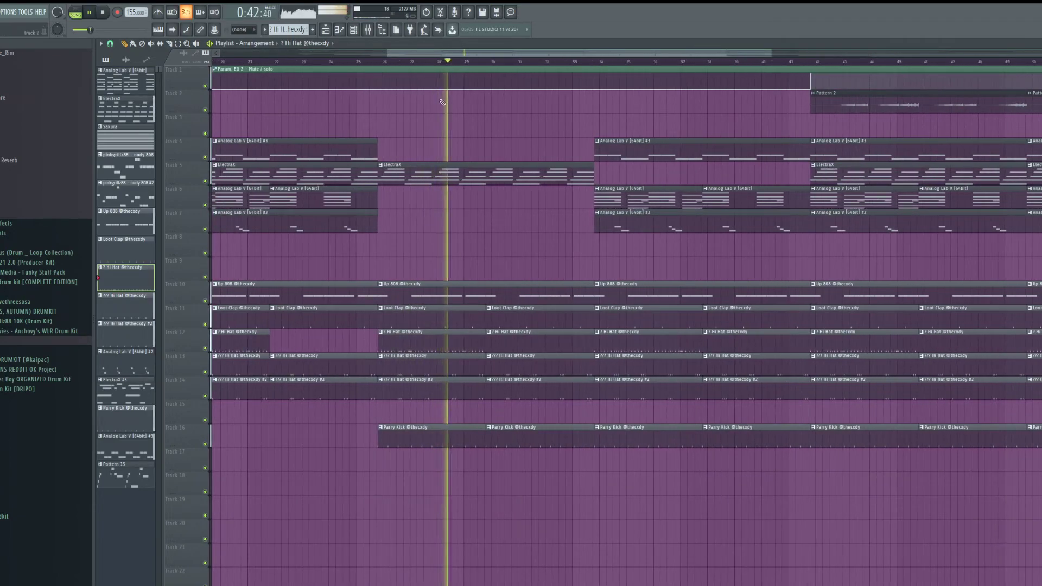
{"action": "scroll", "coordinate": [612, 516], "scroll_direction": "down", "scroll_amount": 2}
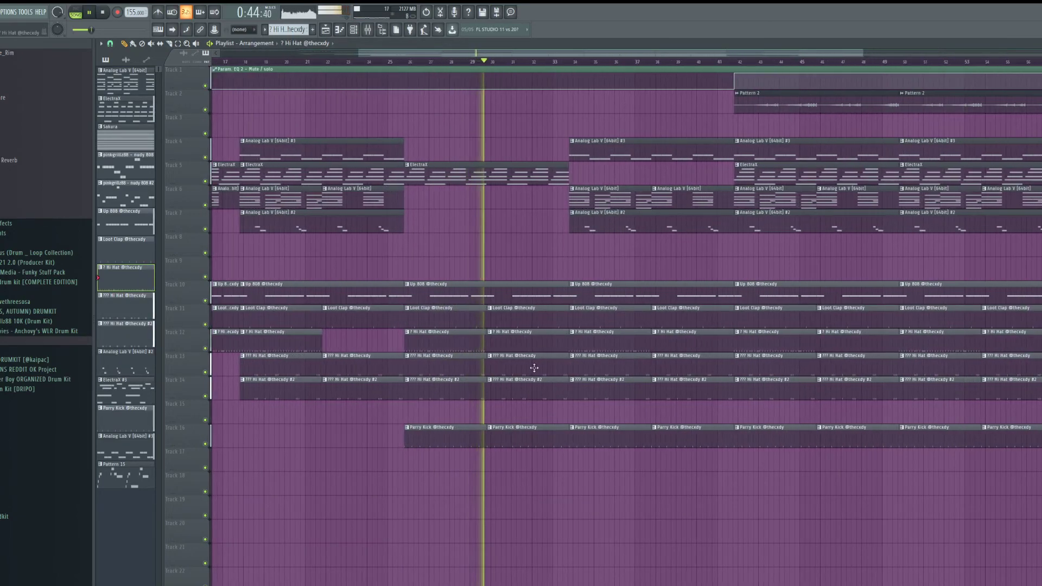
{"action": "right_click", "coordinate": [500, 335]}
{"action": "scroll", "coordinate": [475, 335], "scroll_direction": "up", "scroll_amount": 2}
{"action": "scroll", "coordinate": [475, 336], "scroll_direction": "up", "scroll_amount": 10}
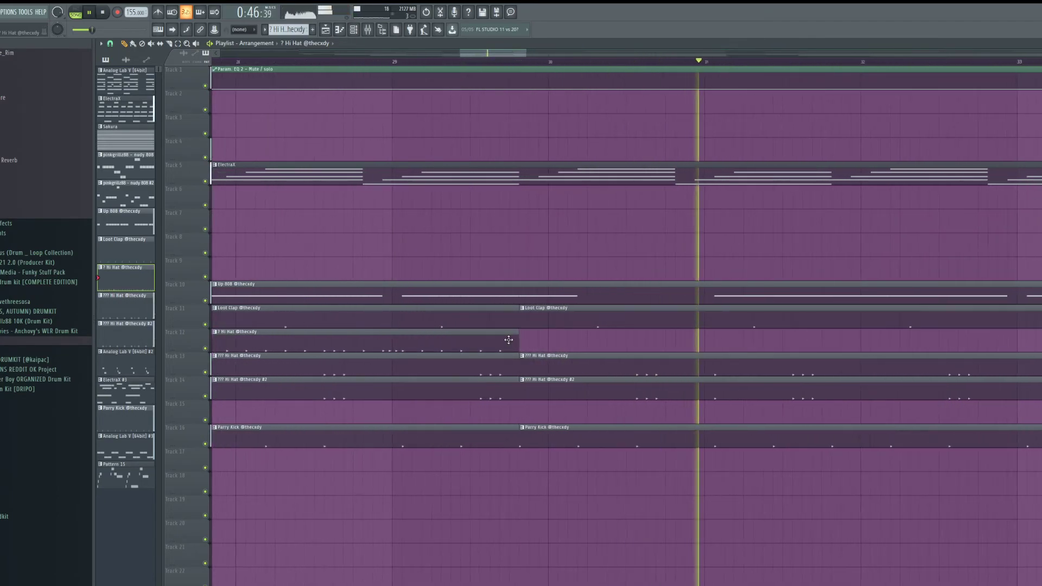
{"action": "left_click", "coordinate": [531, 337]}
{"action": "scroll", "coordinate": [542, 337], "scroll_direction": "up", "scroll_amount": 3}
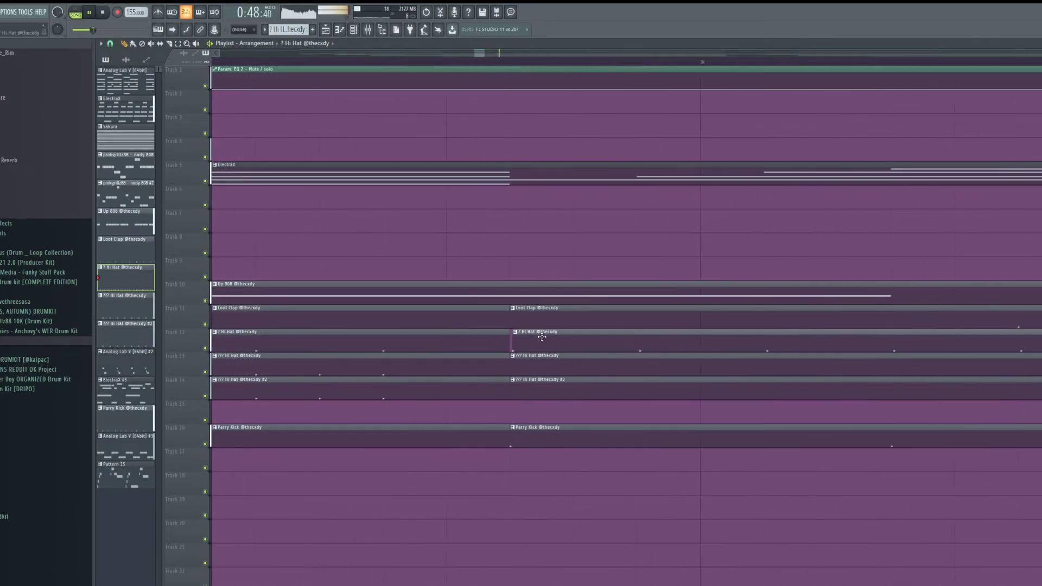
{"action": "scroll", "coordinate": [539, 337], "scroll_direction": "down", "scroll_amount": 10}
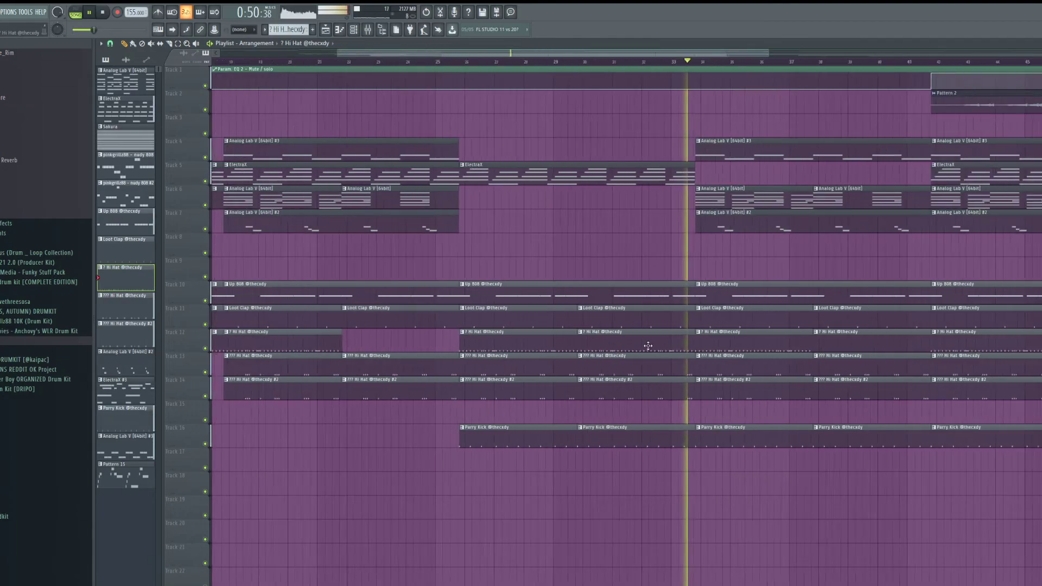
Step: Open the track 12 hi-hat pattern, duplicate all its notes into the following four bars, and return to the playlist
{"action": "double_click", "coordinate": [632, 346]}
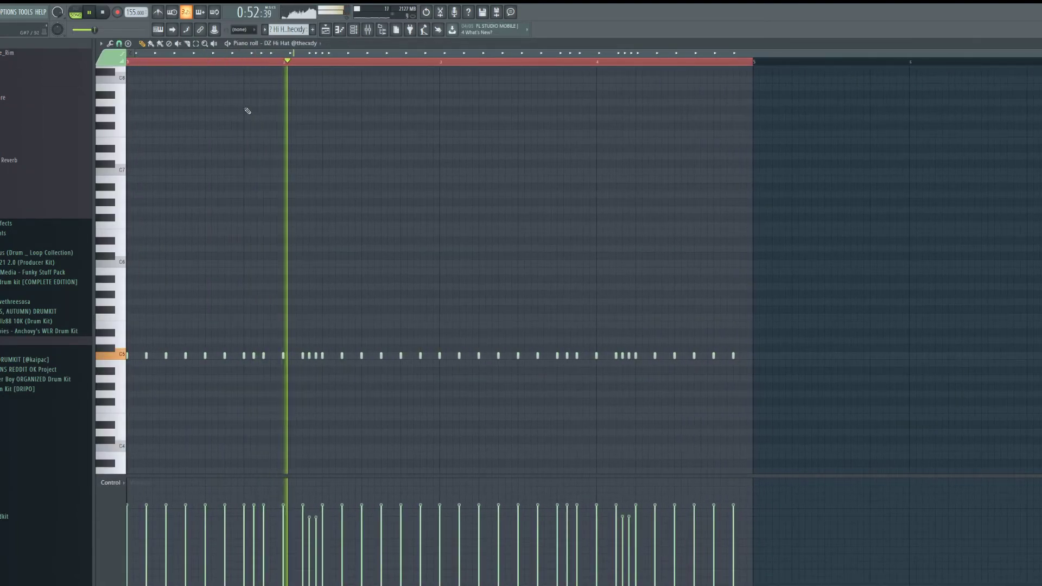
{"action": "key", "text": "ctrl+a"}
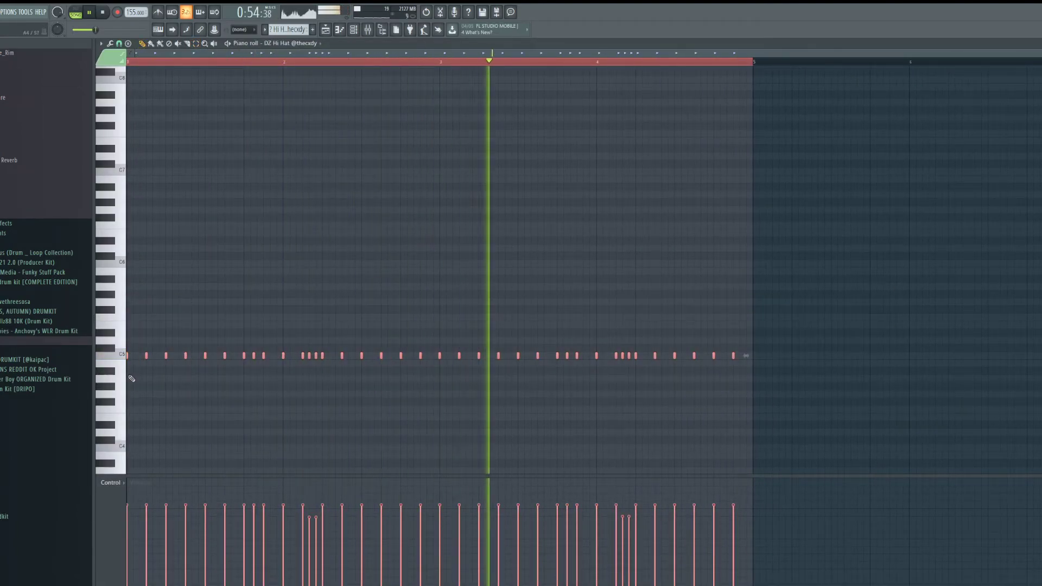
{"action": "key", "text": "ctrl+b"}
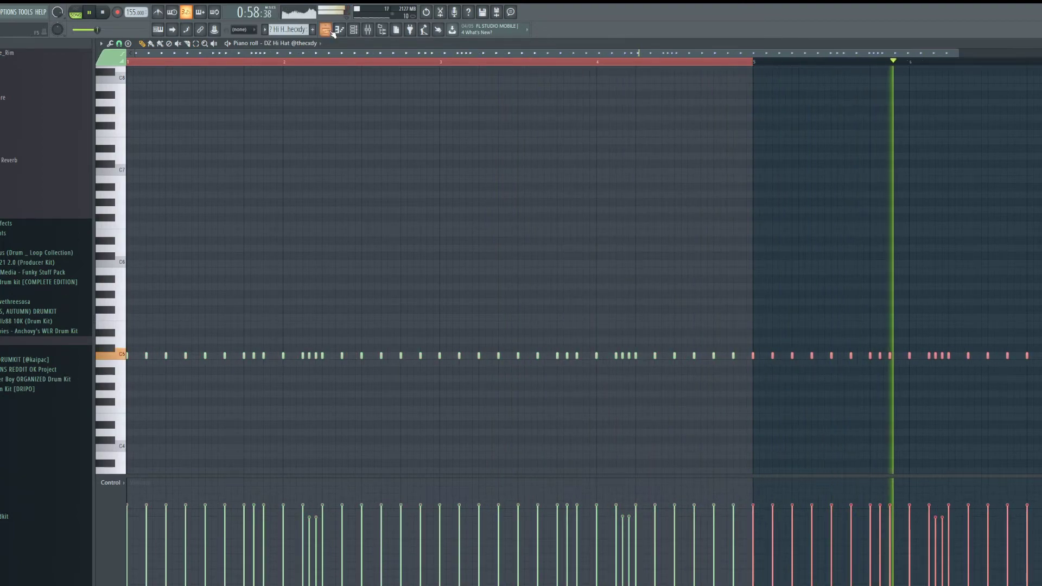
{"action": "key", "text": "F5"}
{"action": "scroll", "coordinate": [298, 318], "scroll_direction": "down", "scroll_amount": 4}
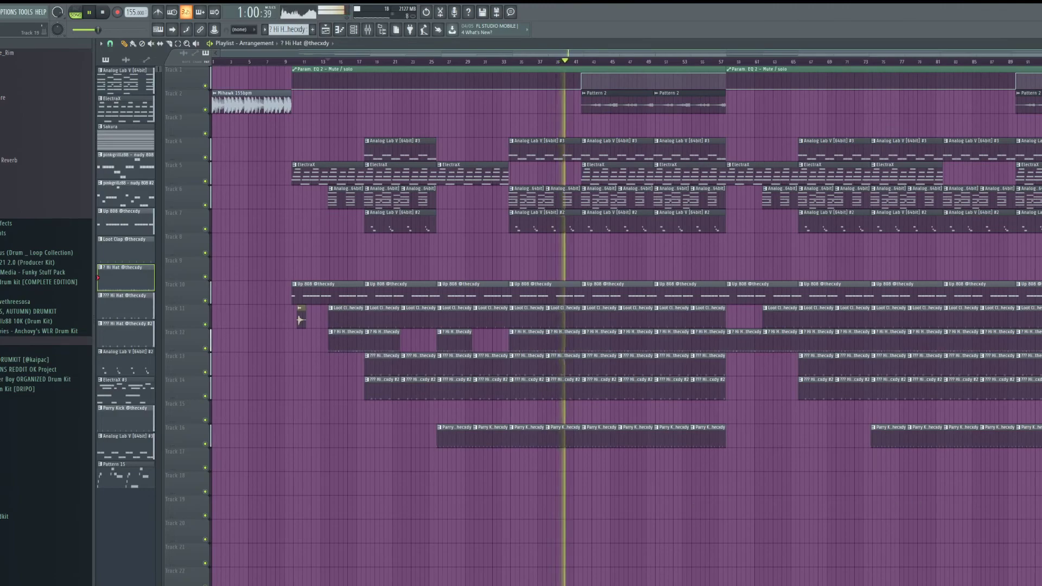
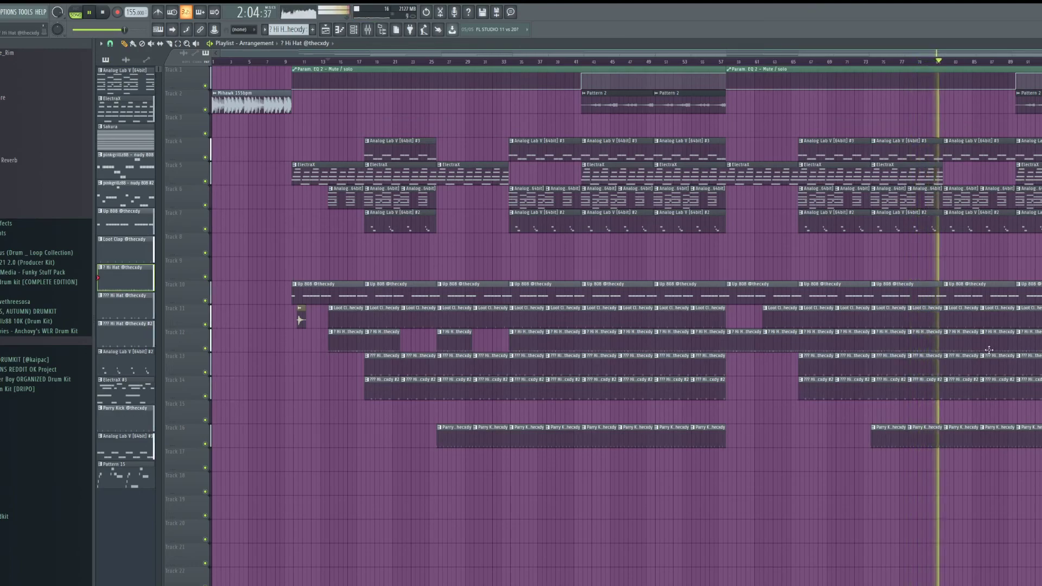
Step: Trim about one bar off the start of the track 12 hi-hat clip that begins just before bar 82
{"action": "right_click", "coordinate": [963, 338]}
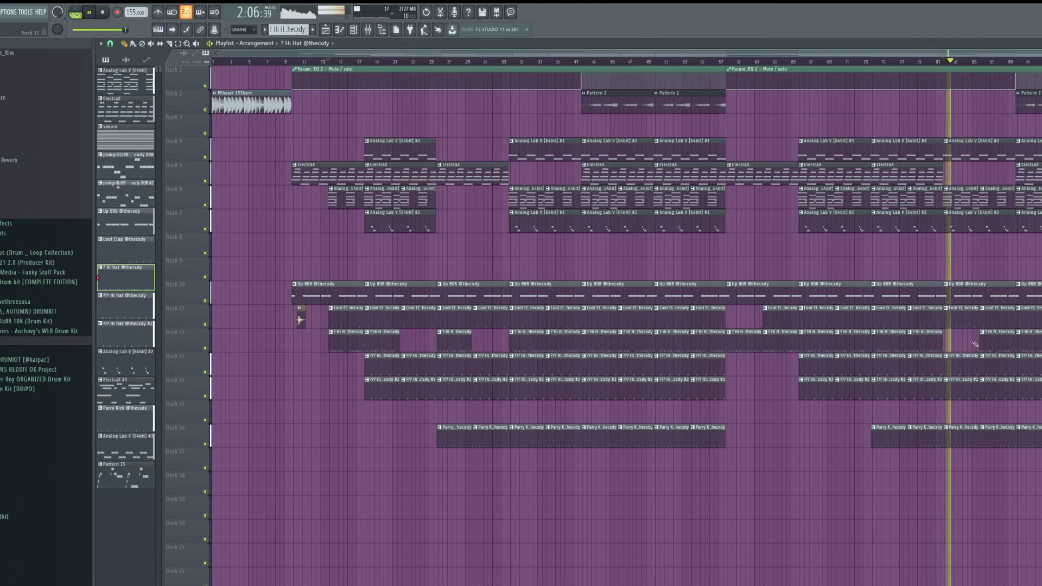
{"action": "scroll", "coordinate": [971, 342], "scroll_direction": "up", "scroll_amount": 4}
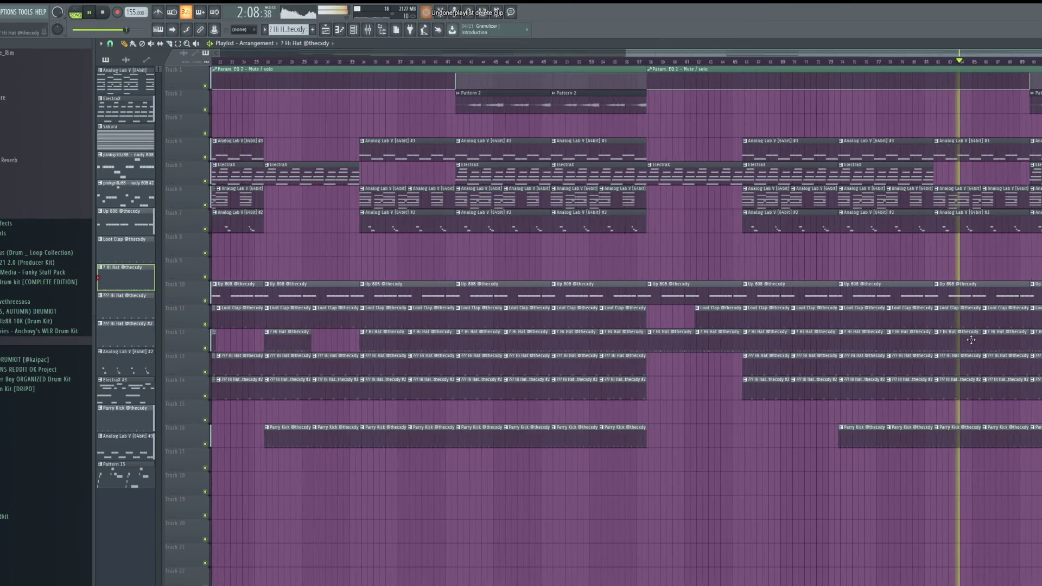
{"action": "left_click_drag", "start_coordinate": [861, 342], "coordinate": [902, 347]}
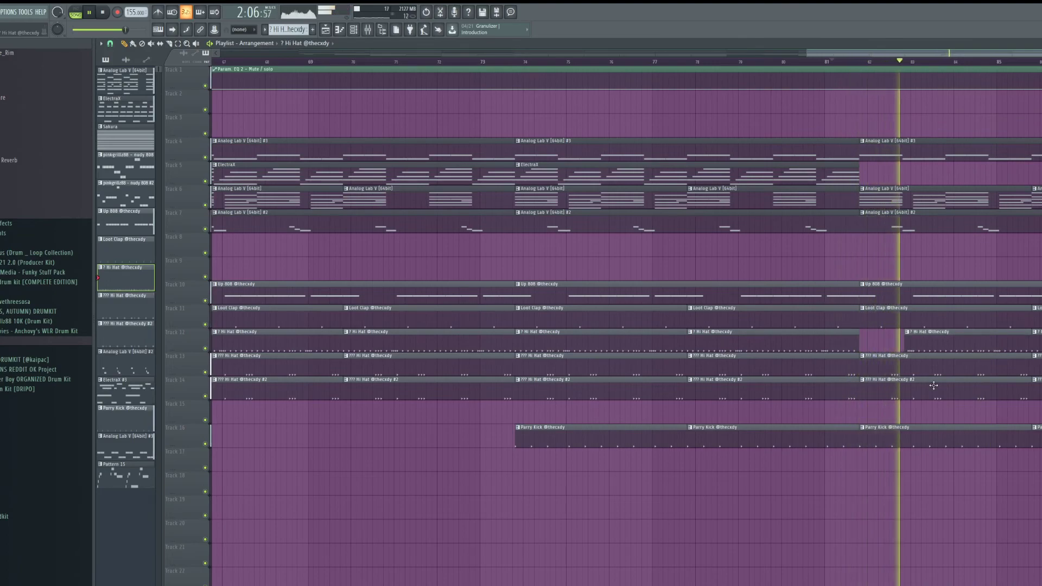
{"action": "scroll", "coordinate": [899, 545], "scroll_direction": "down", "scroll_amount": 4}
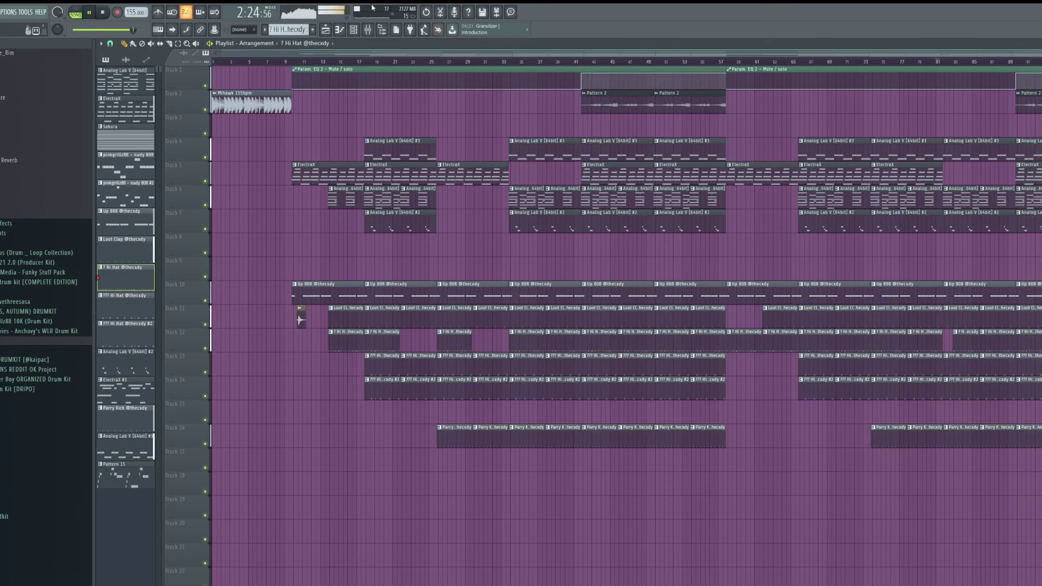
Step: Check the mixer and replay the arrangement from the beginning
{"action": "left_click", "coordinate": [369, 30]}
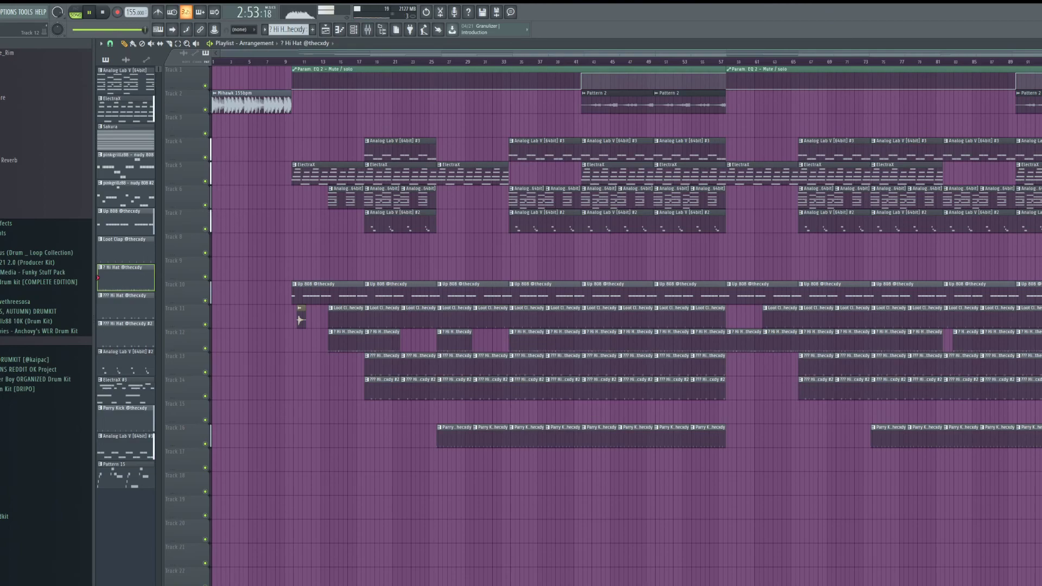
{"action": "left_click_drag", "start_coordinate": [539, 59], "coordinate": [830, 55]}
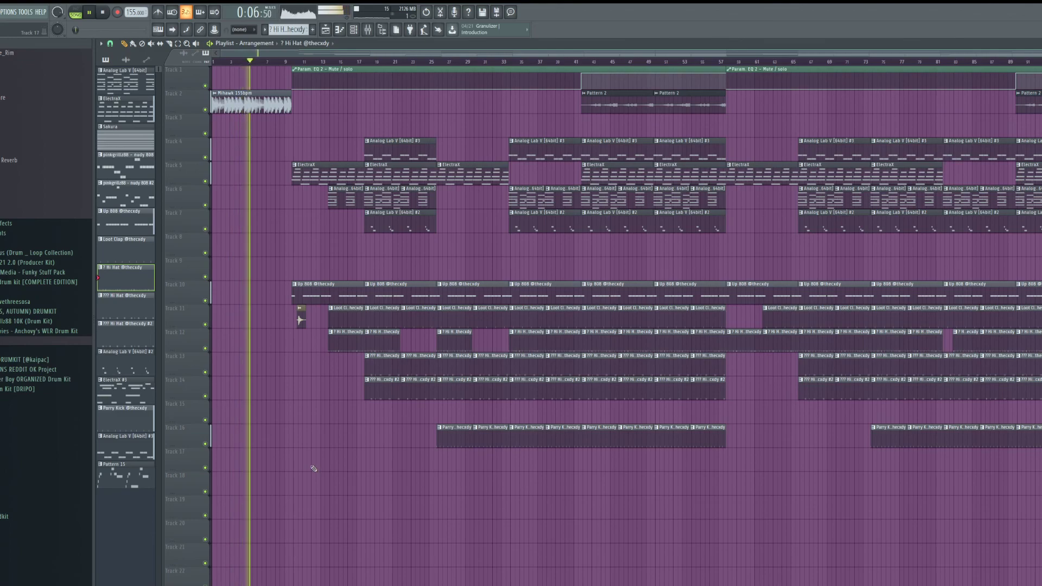
Step: Look through the ORGANIZED Drum Kit and REDDIT OK Project folders in the browser for sounds
{"action": "left_click", "coordinate": [36, 380]}
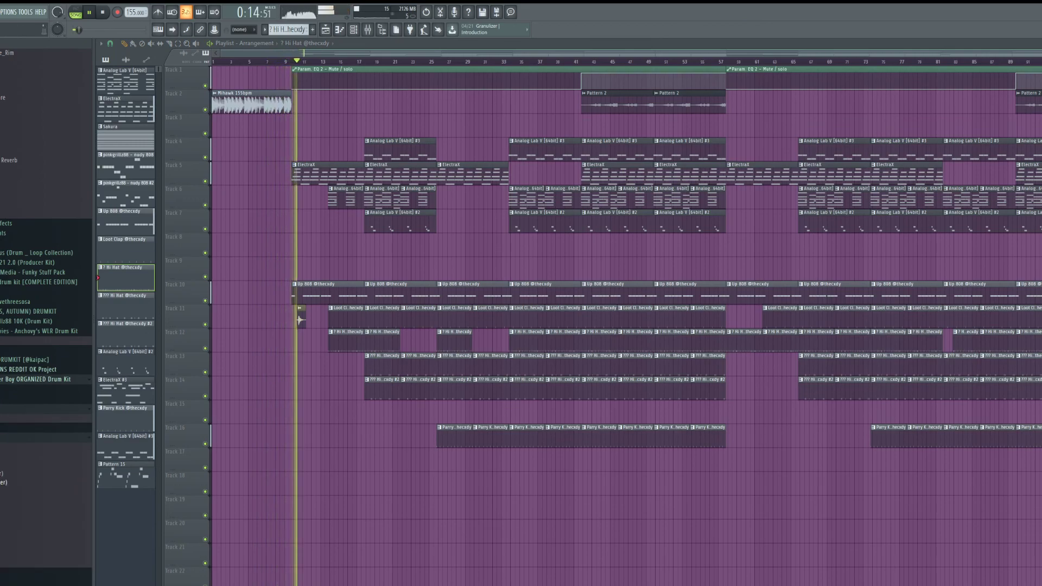
{"action": "left_click", "coordinate": [29, 370]}
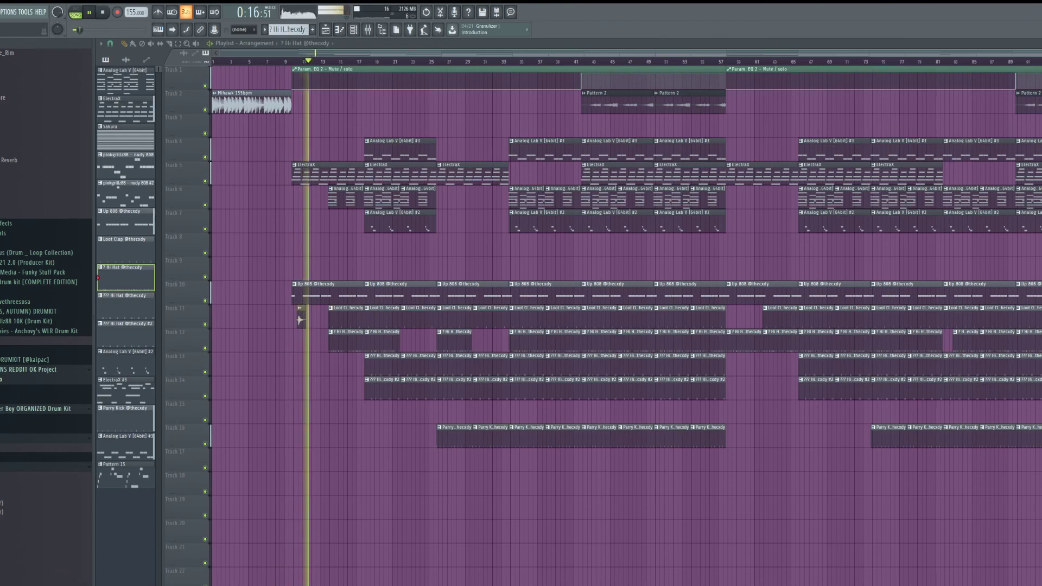
{"action": "left_click", "coordinate": [28, 369]}
{"action": "left_click", "coordinate": [35, 380]}
{"action": "scroll", "coordinate": [46, 190], "scroll_direction": "down", "scroll_amount": 5}
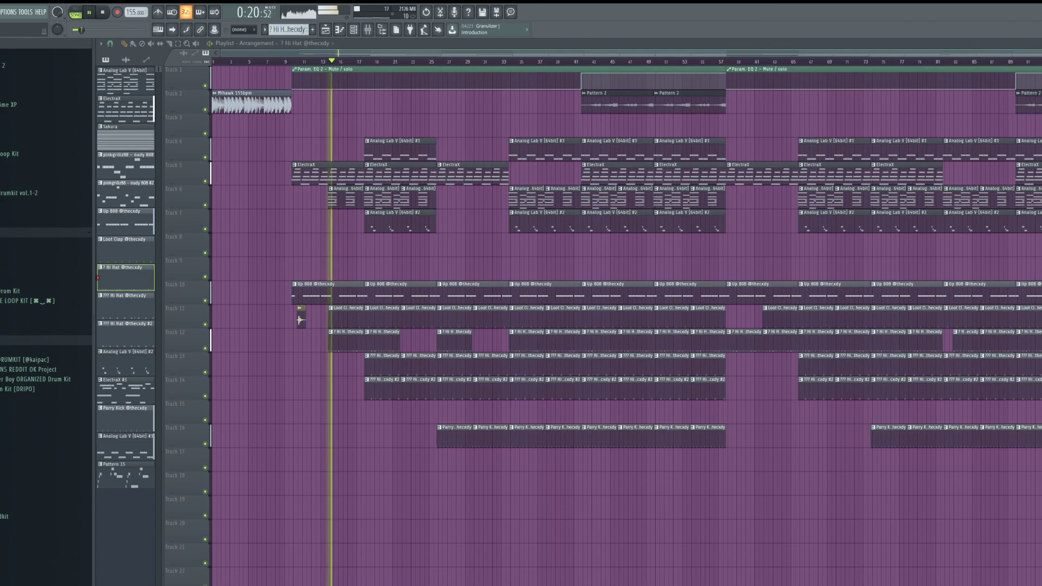
{"action": "scroll", "coordinate": [46, 271], "scroll_direction": "up", "scroll_amount": 5}
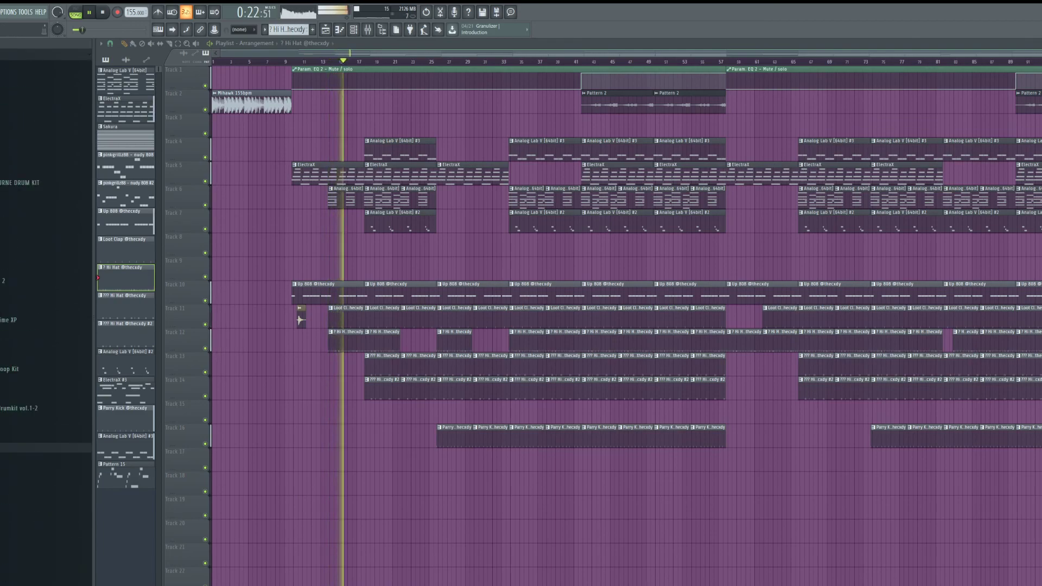